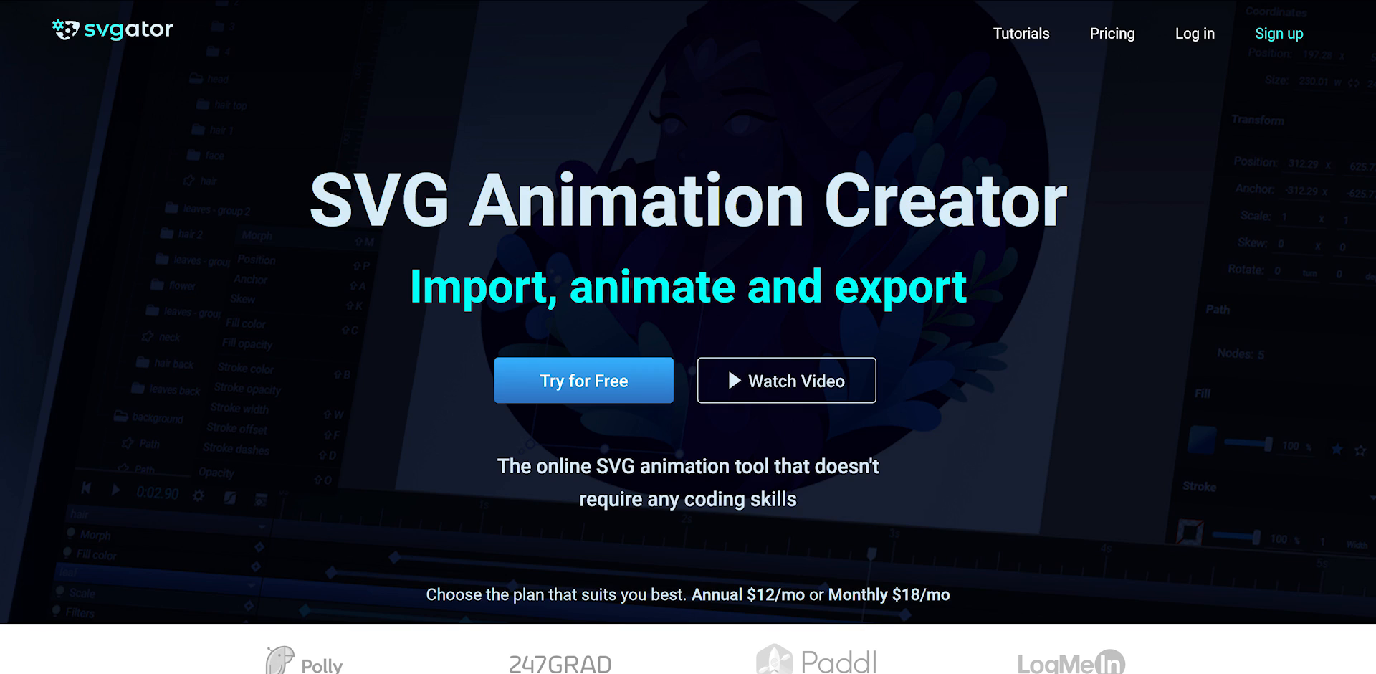
Step: Read through the SVGator homepage from the headline to the section on exporting a single animated SVG file
scroll(688, 337, "down", 3)
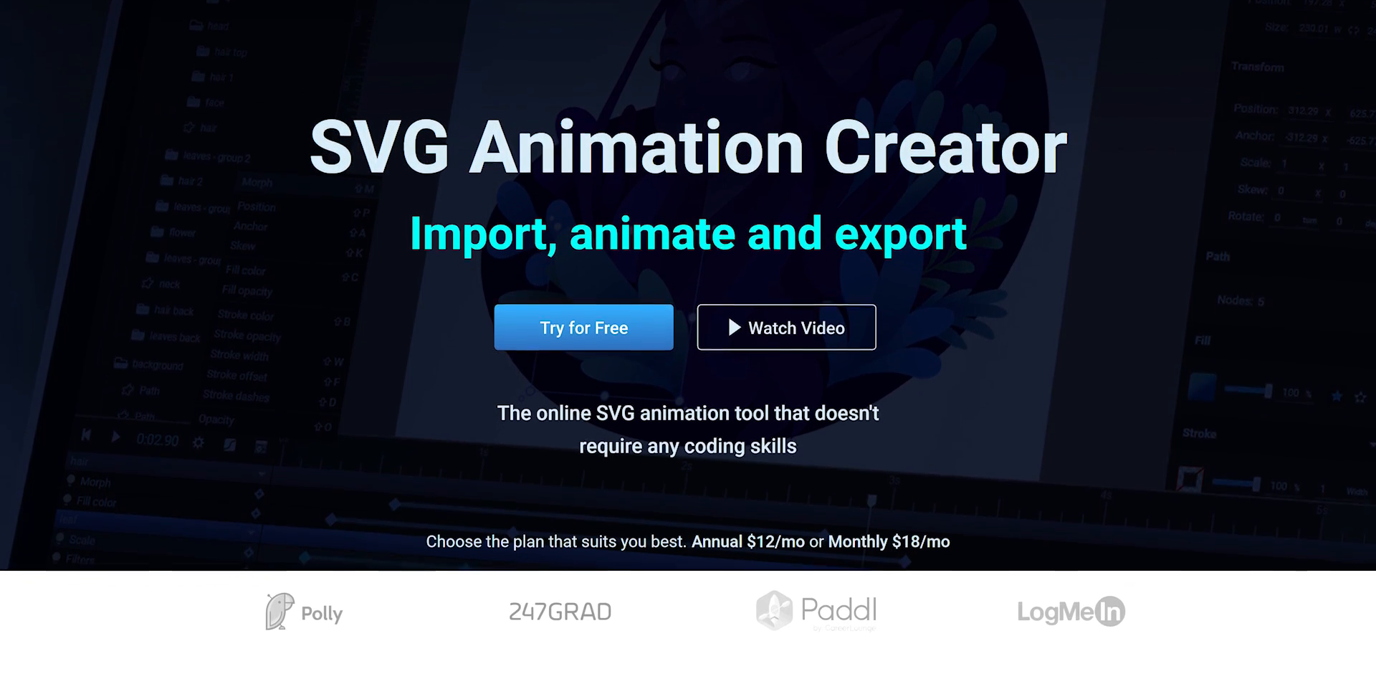
scroll(688, 337, "down", 5)
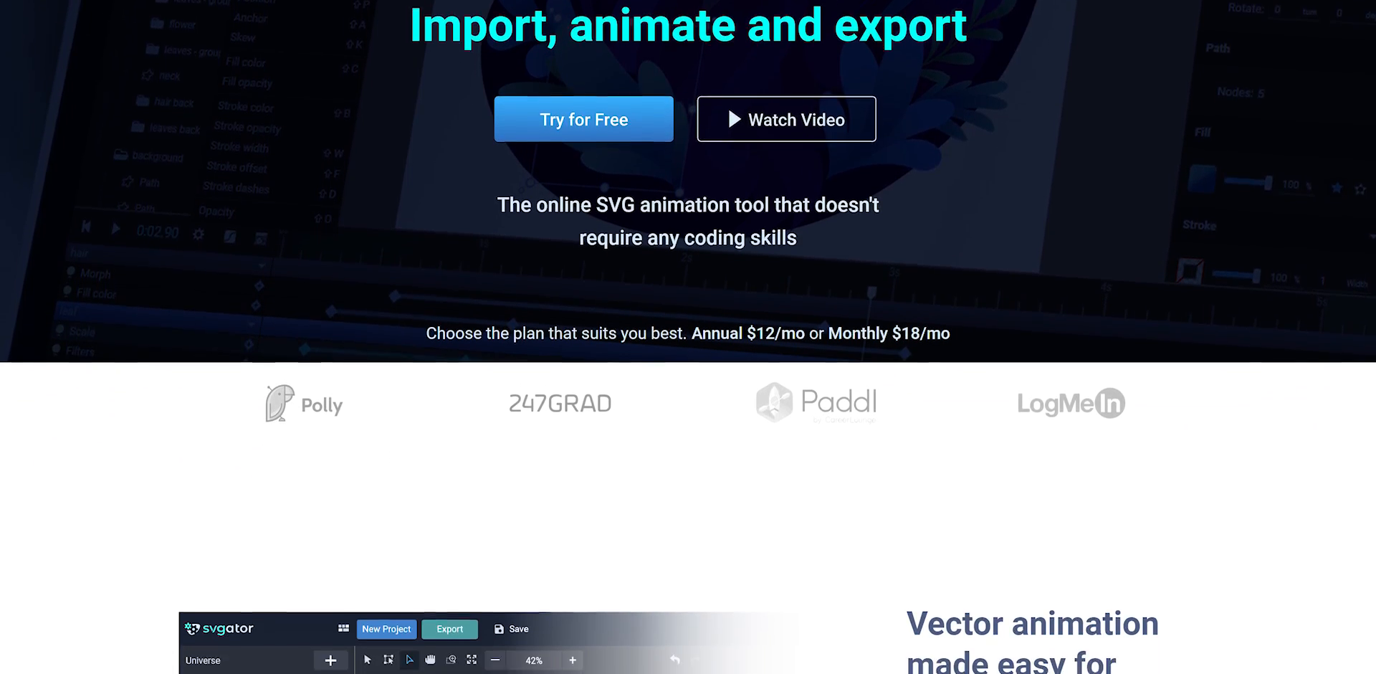
scroll(688, 337, "down", 6)
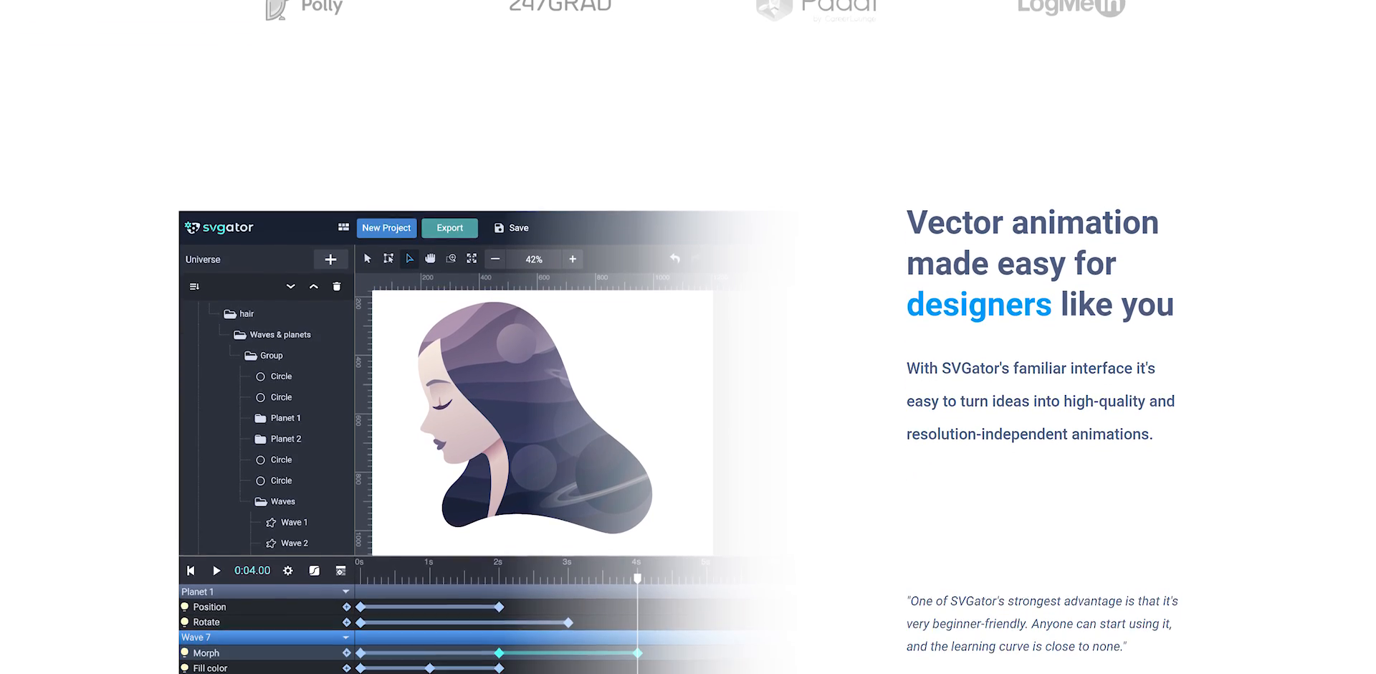
scroll(688, 337, "down", 8)
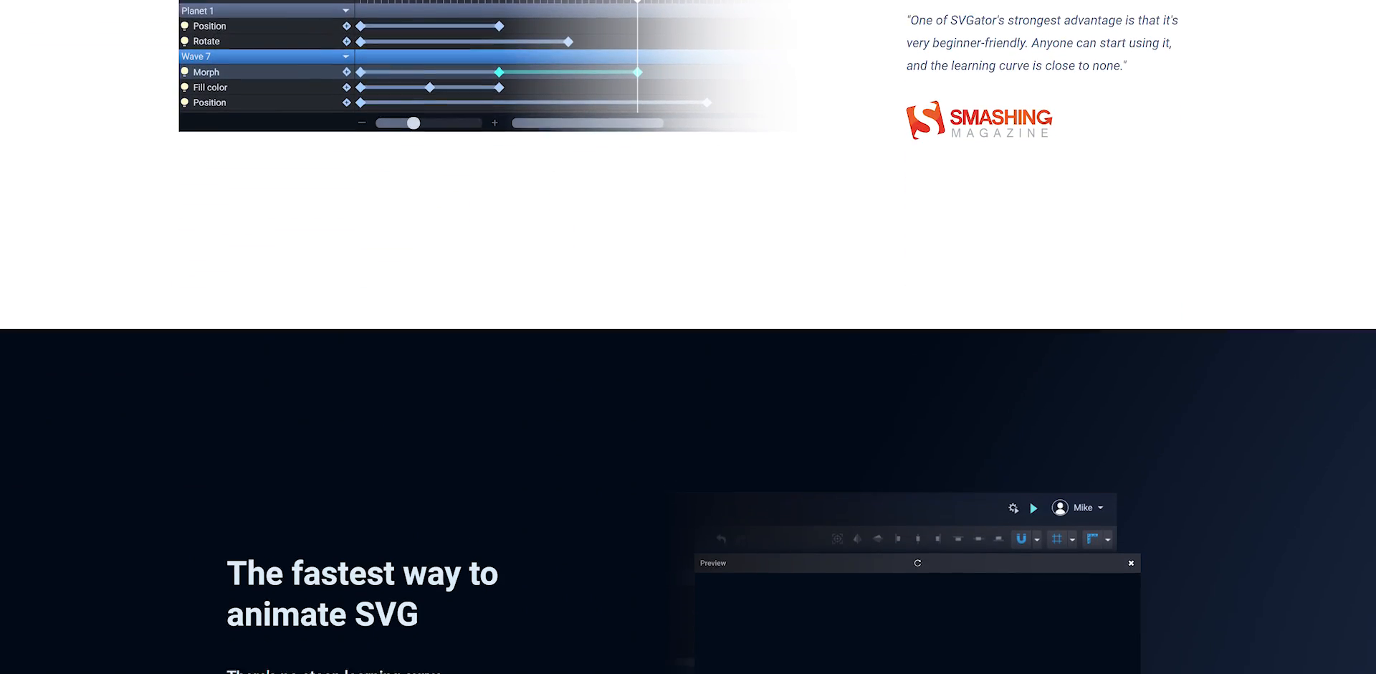
scroll(688, 337, "down", 9)
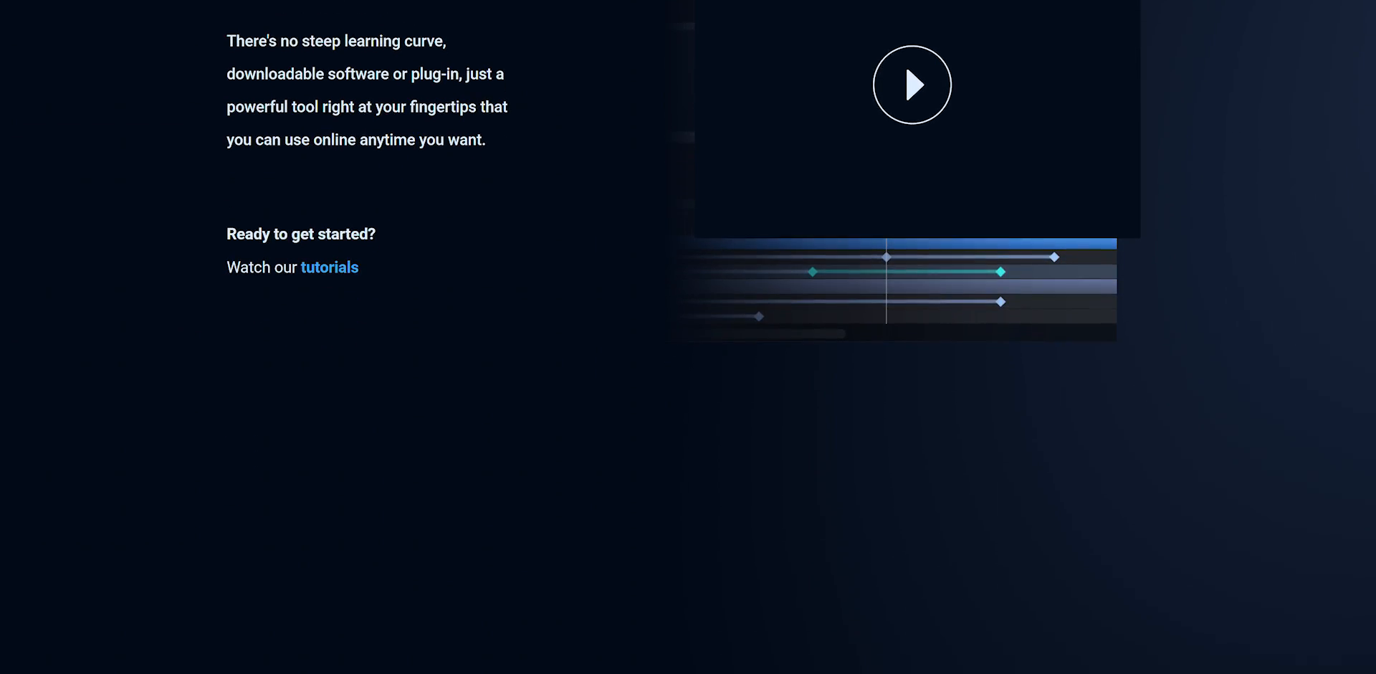
scroll(688, 337, "down", 7)
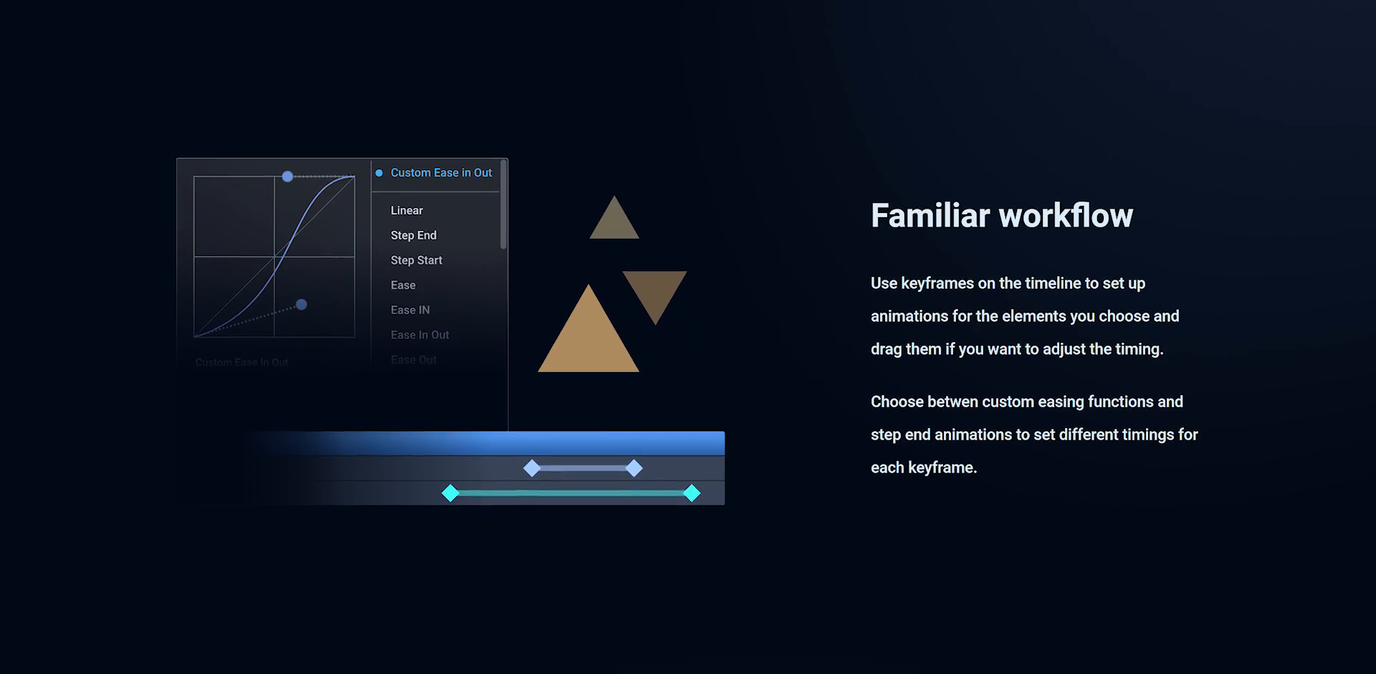
scroll(688, 337, "down", 5)
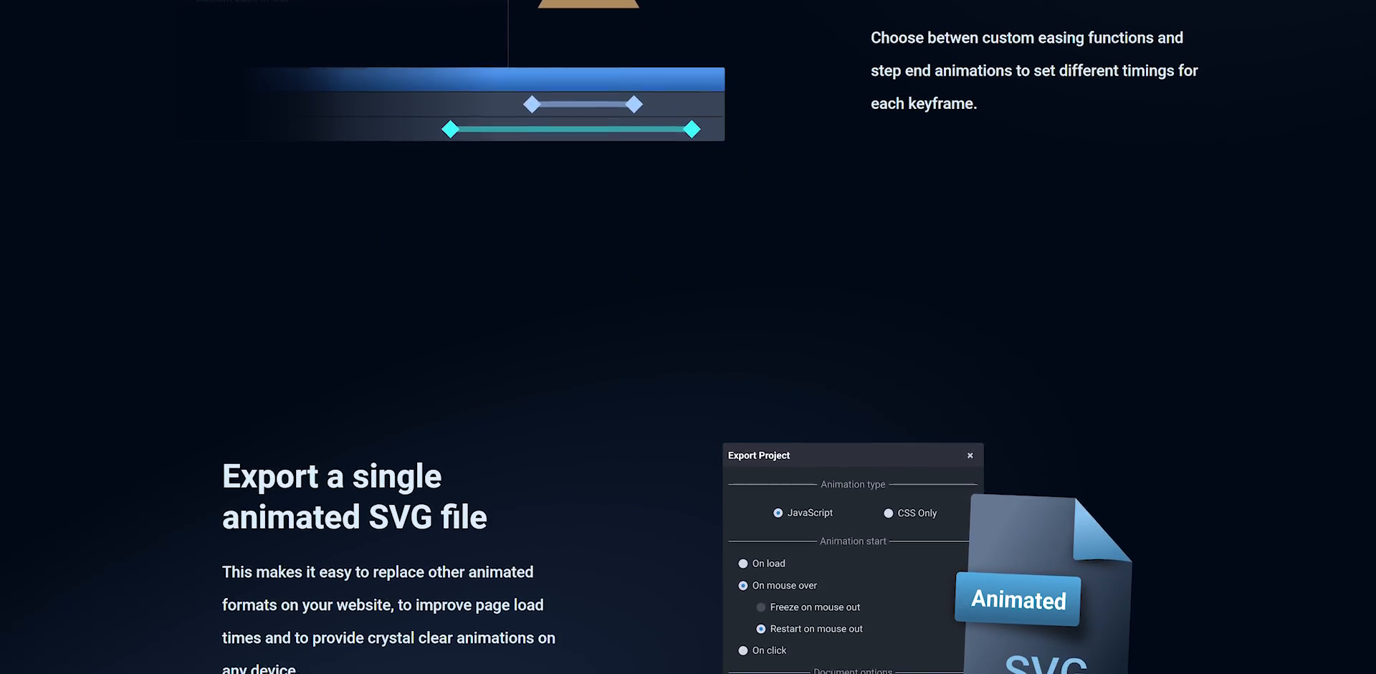
scroll(688, 336, "down", 3)
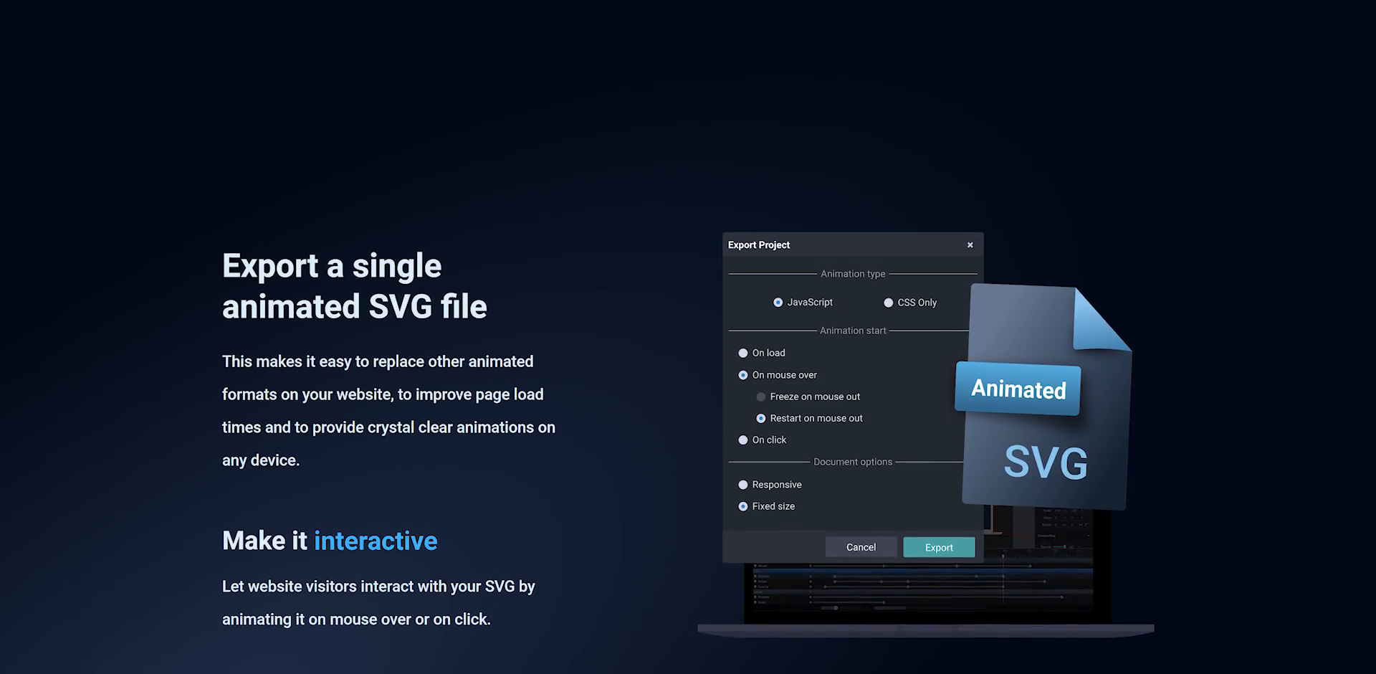
scroll(688, 337, "down", 1)
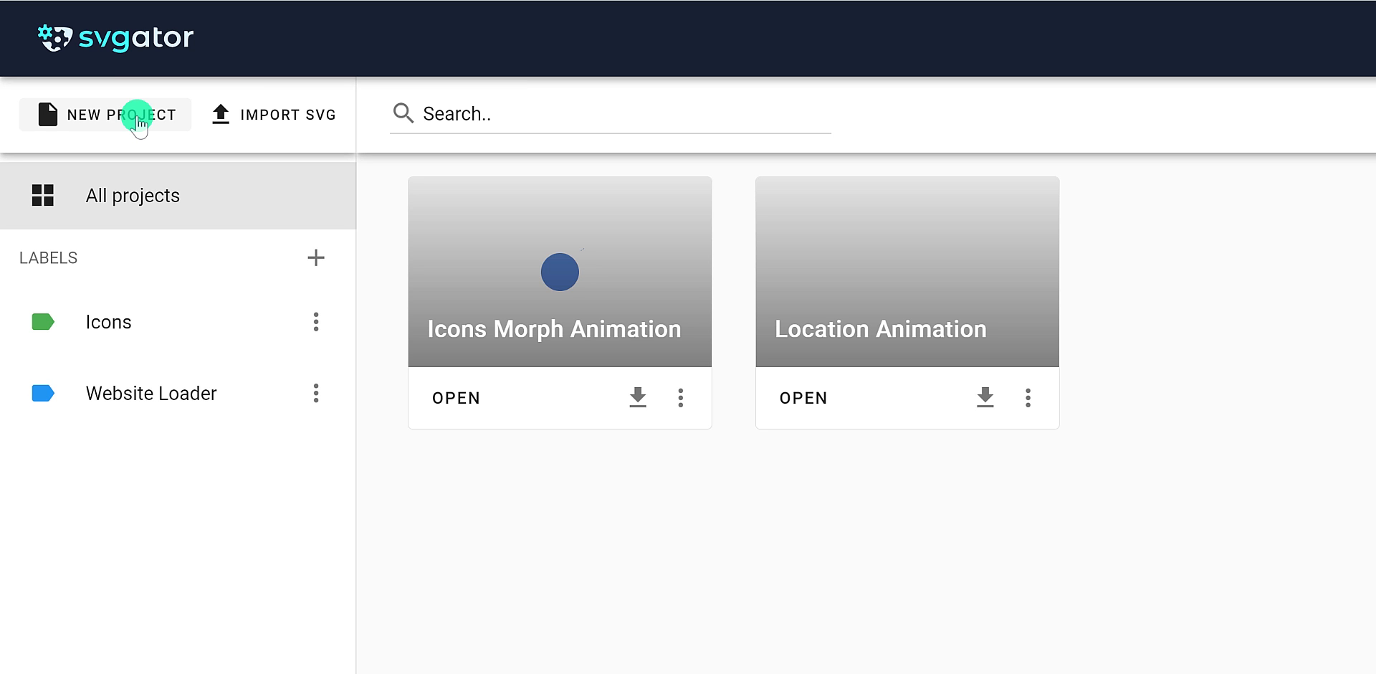
Step: Create a new blank project sized 640 by 480
left_click(138, 122)
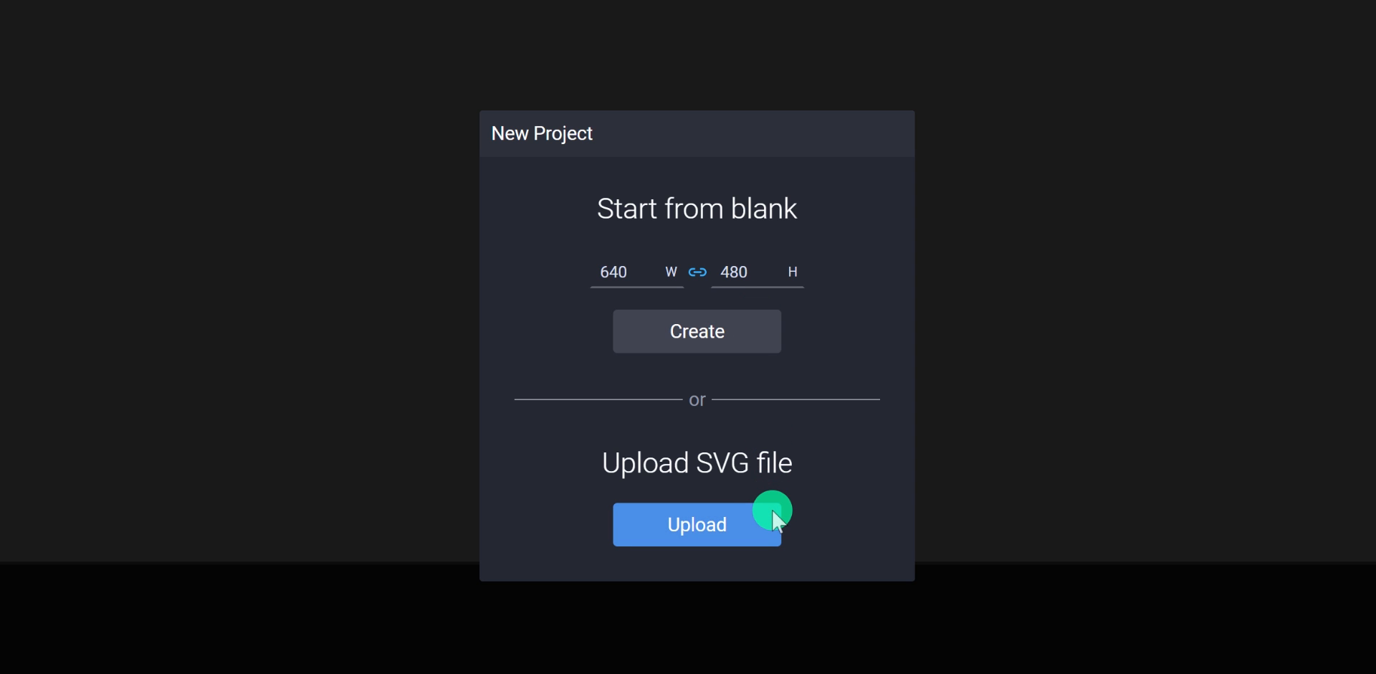
left_click(736, 337)
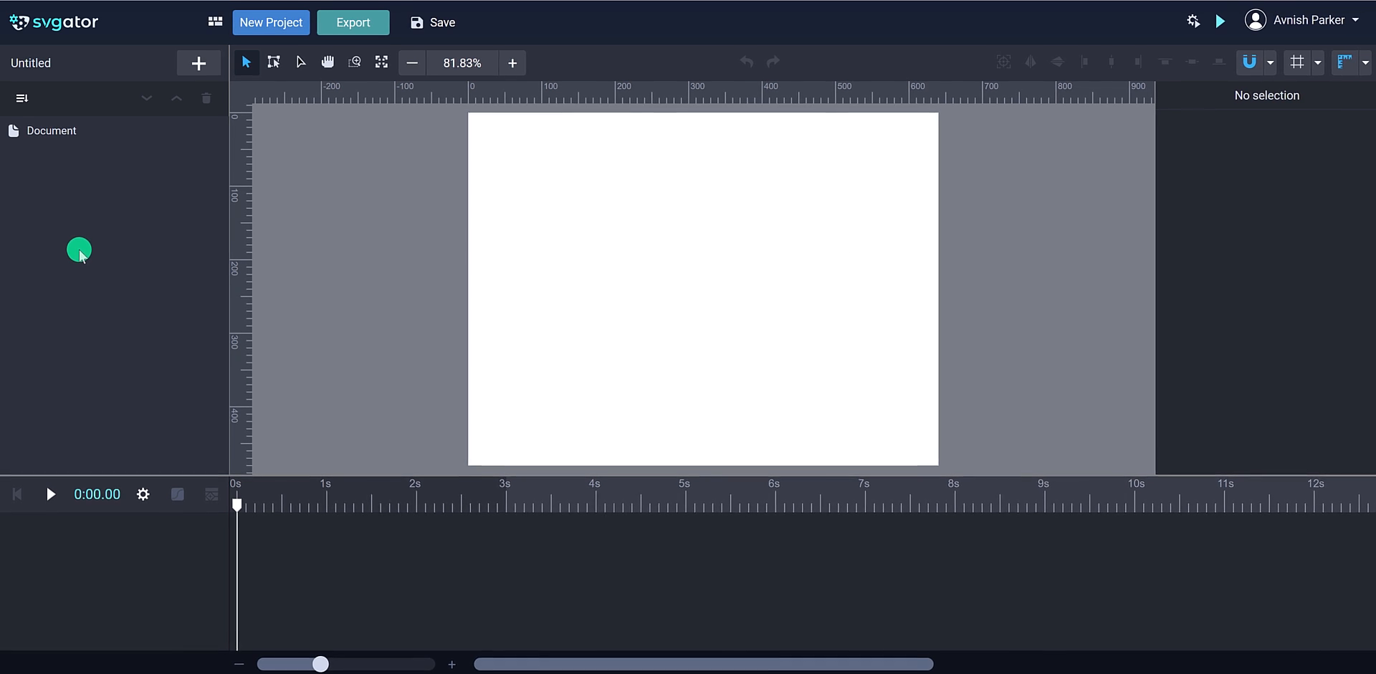
left_click(122, 129)
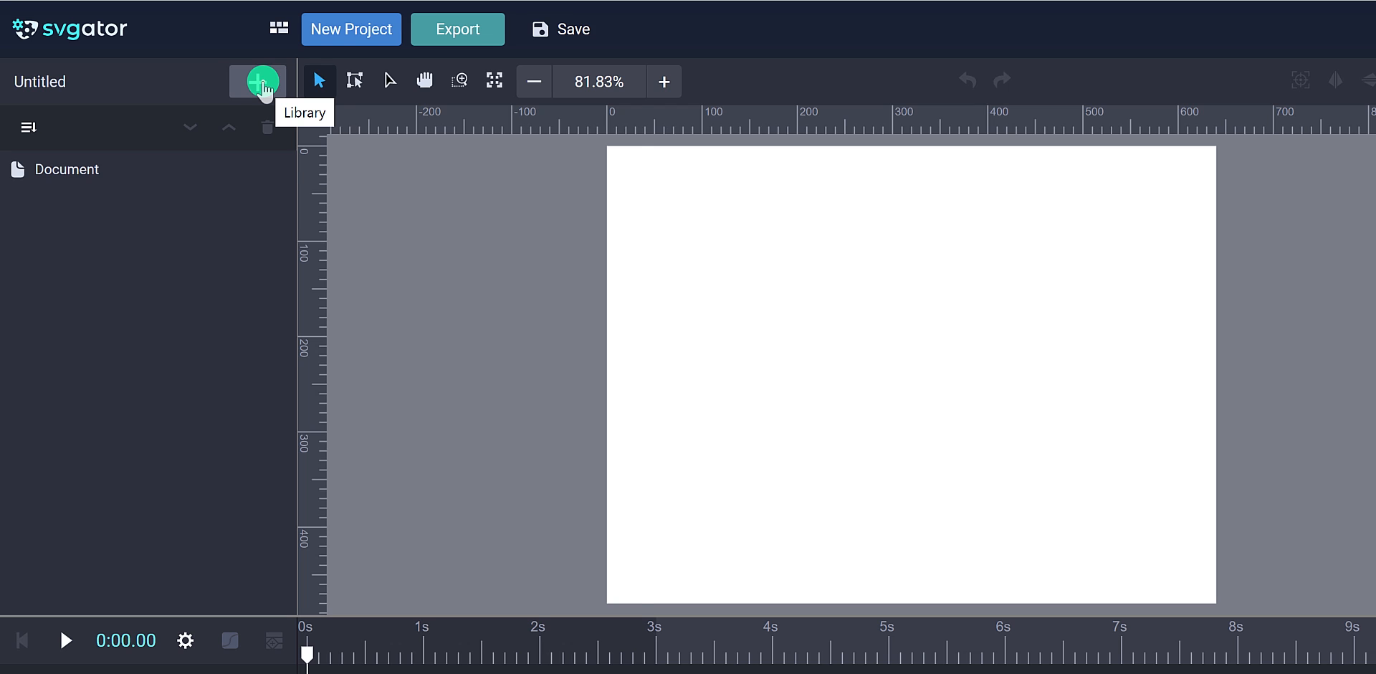
Step: Browse the asset library's Symbols, Avatars, Business, Technology, Food & drinks and Animals & nature categories
left_click(262, 82)
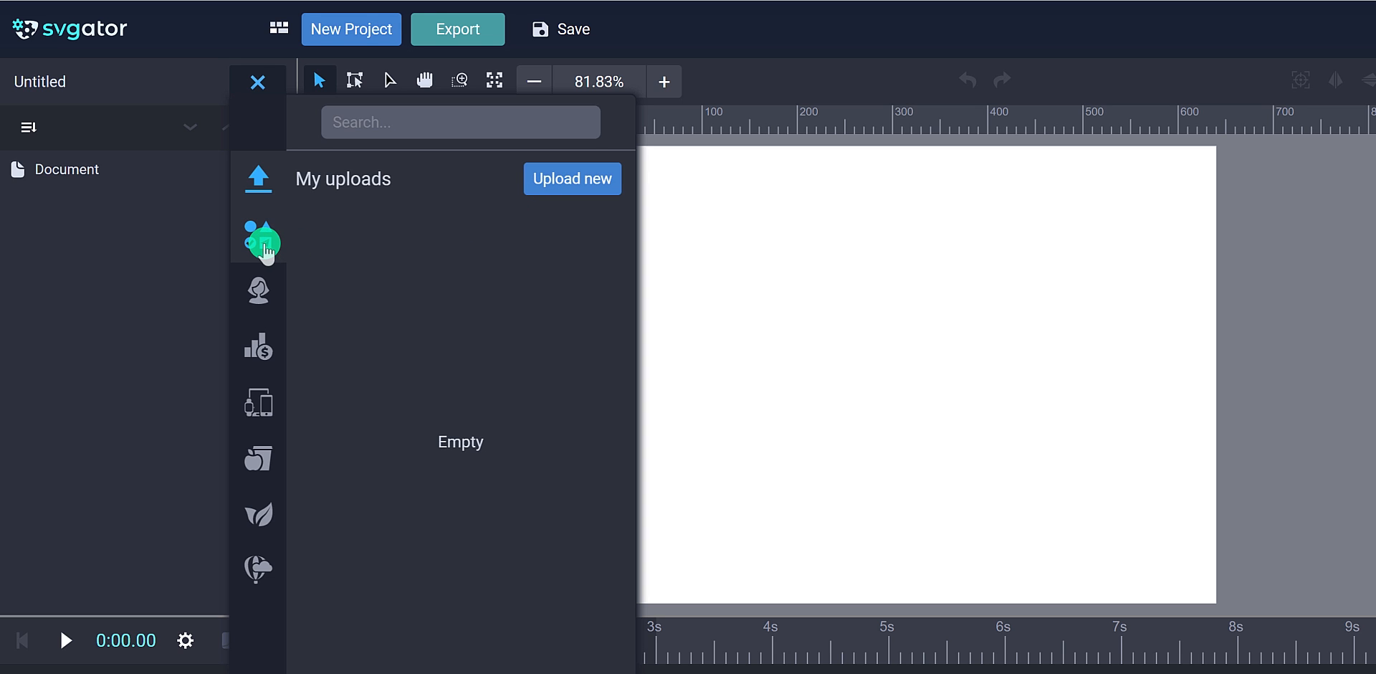
left_click(262, 240)
scroll(411, 295, "down", 10)
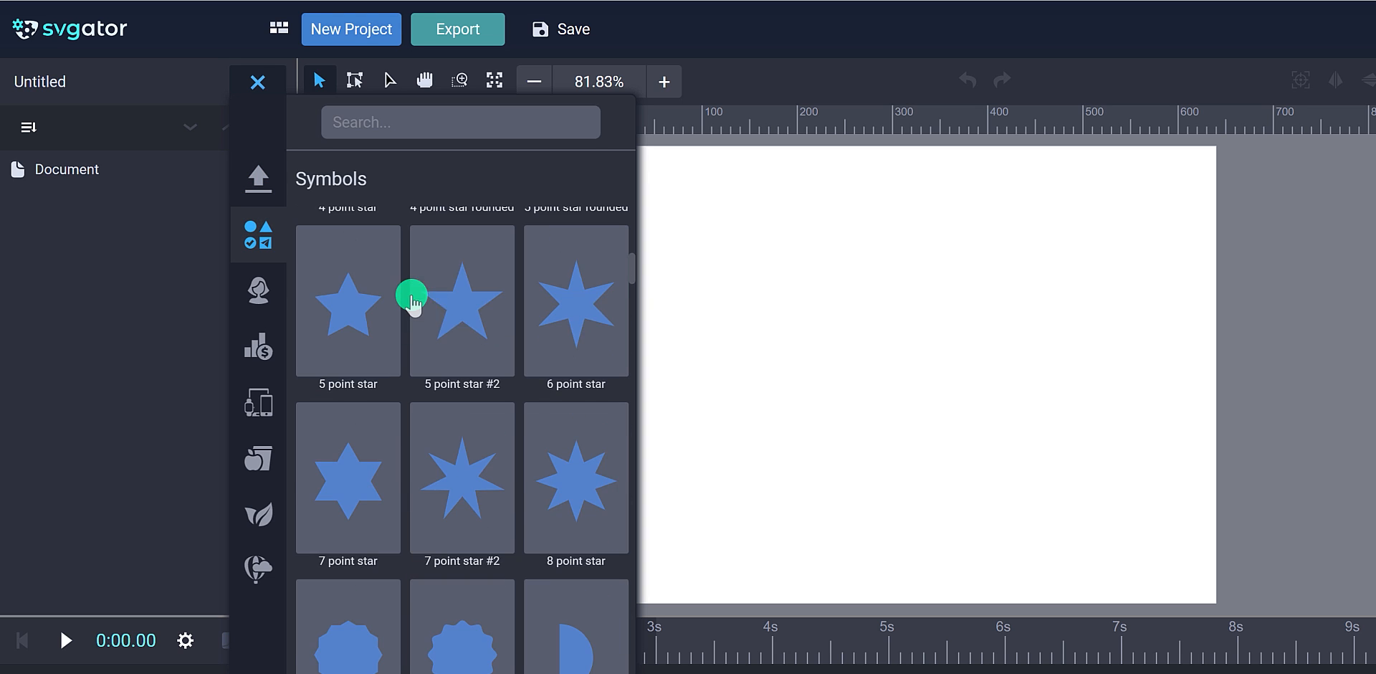
left_click_drag(631, 278, 636, 450)
left_click(258, 288)
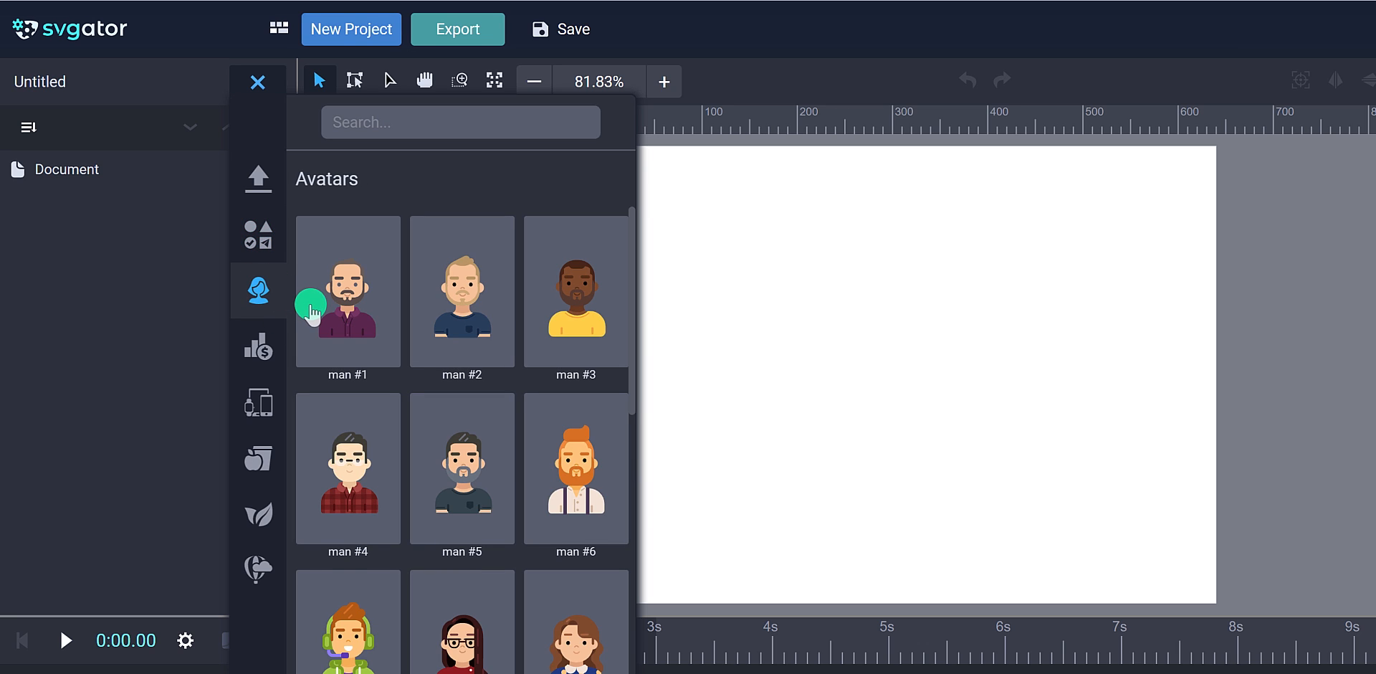
scroll(300, 304, "down", 5)
left_click(262, 362)
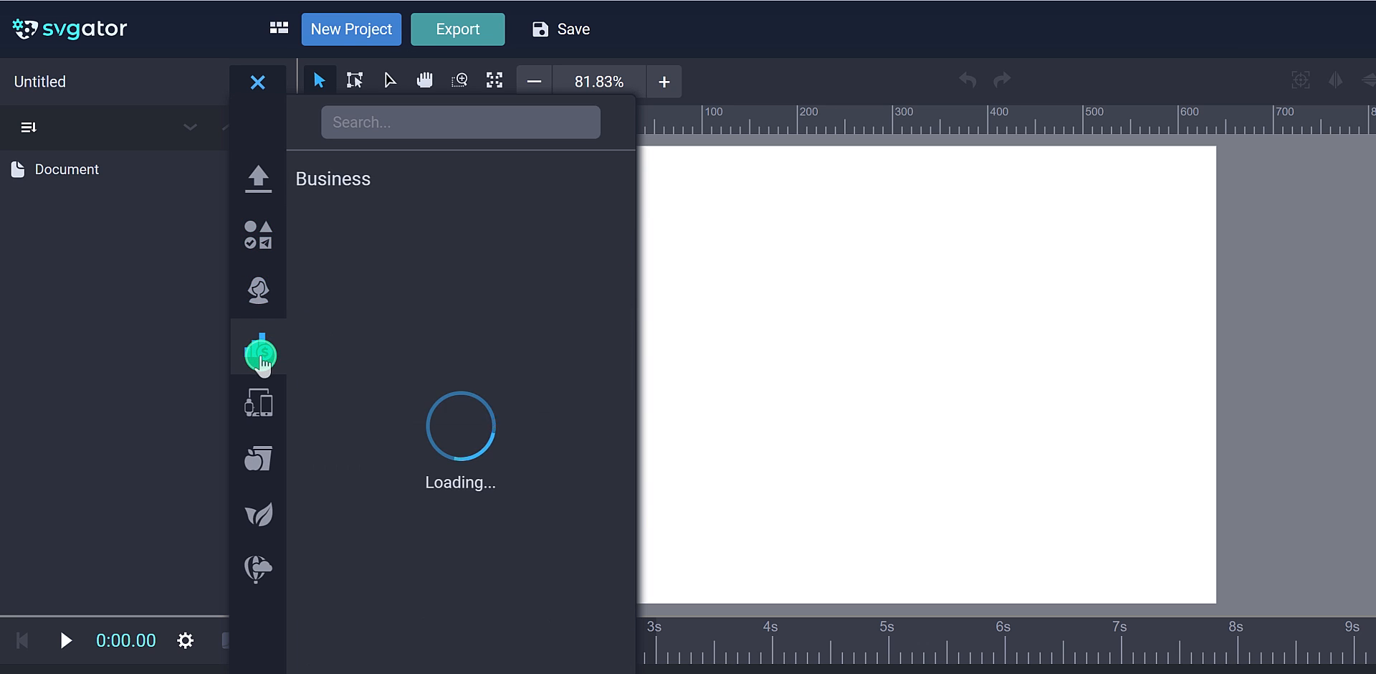
left_click(262, 405)
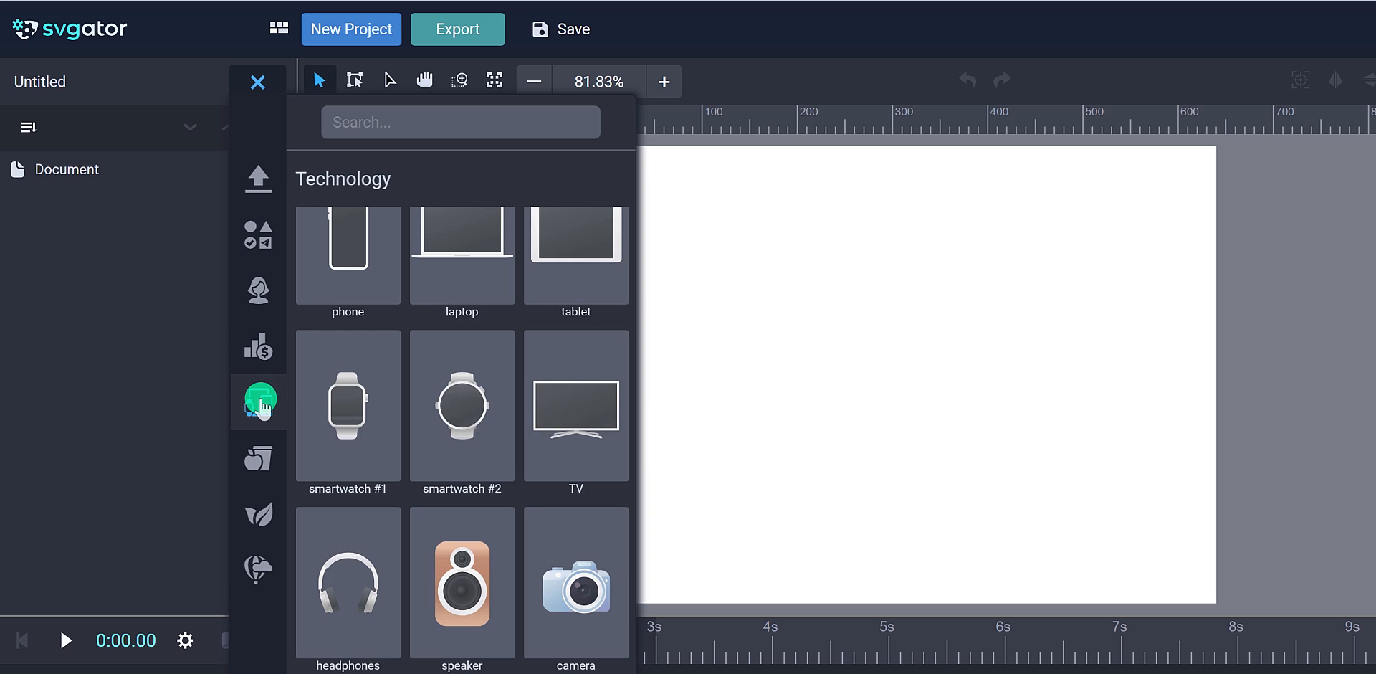
left_click(258, 459)
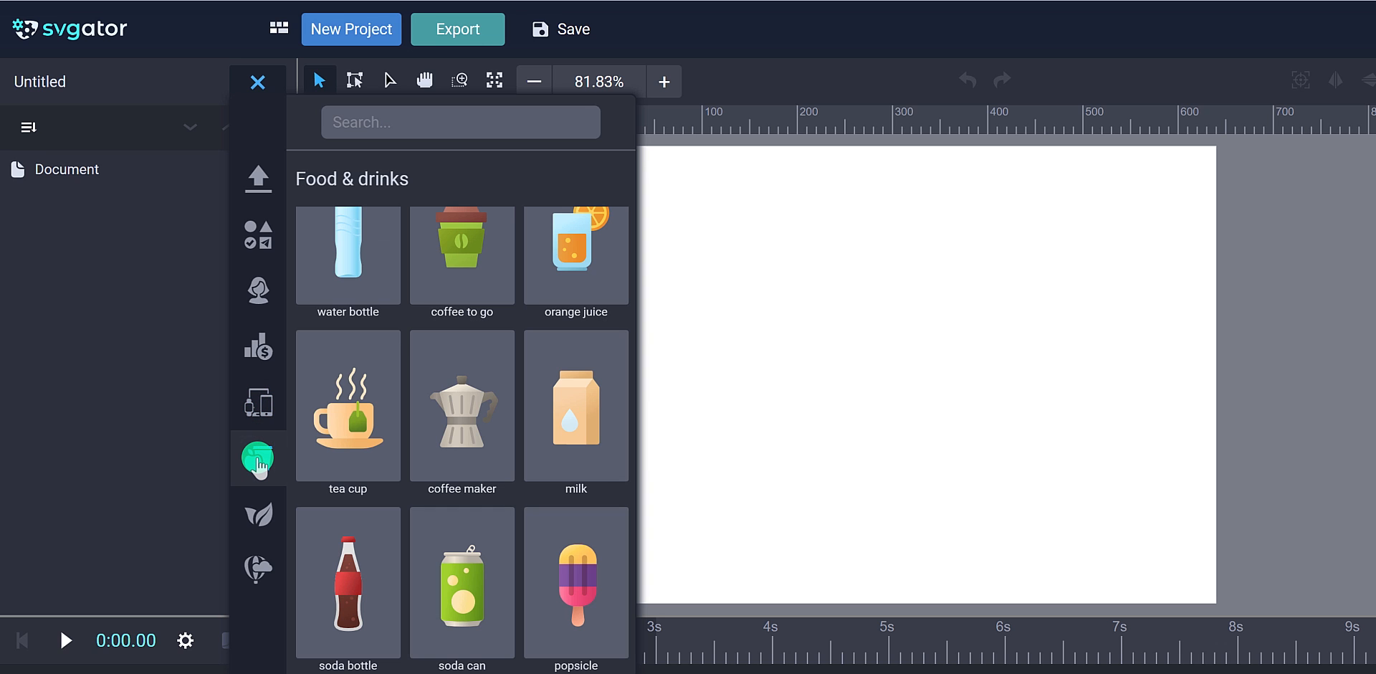
left_click(263, 518)
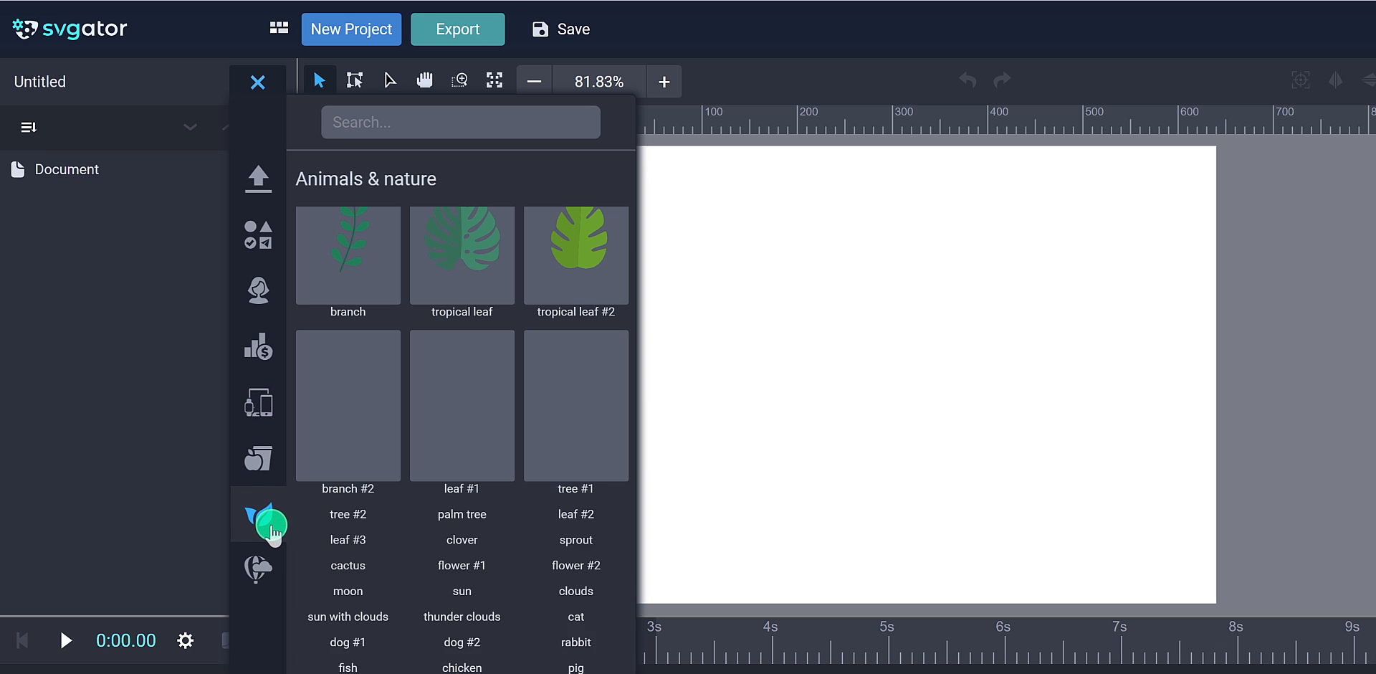
Step: Add the location graphic from the library's Travel & places category to the canvas
left_click(267, 565)
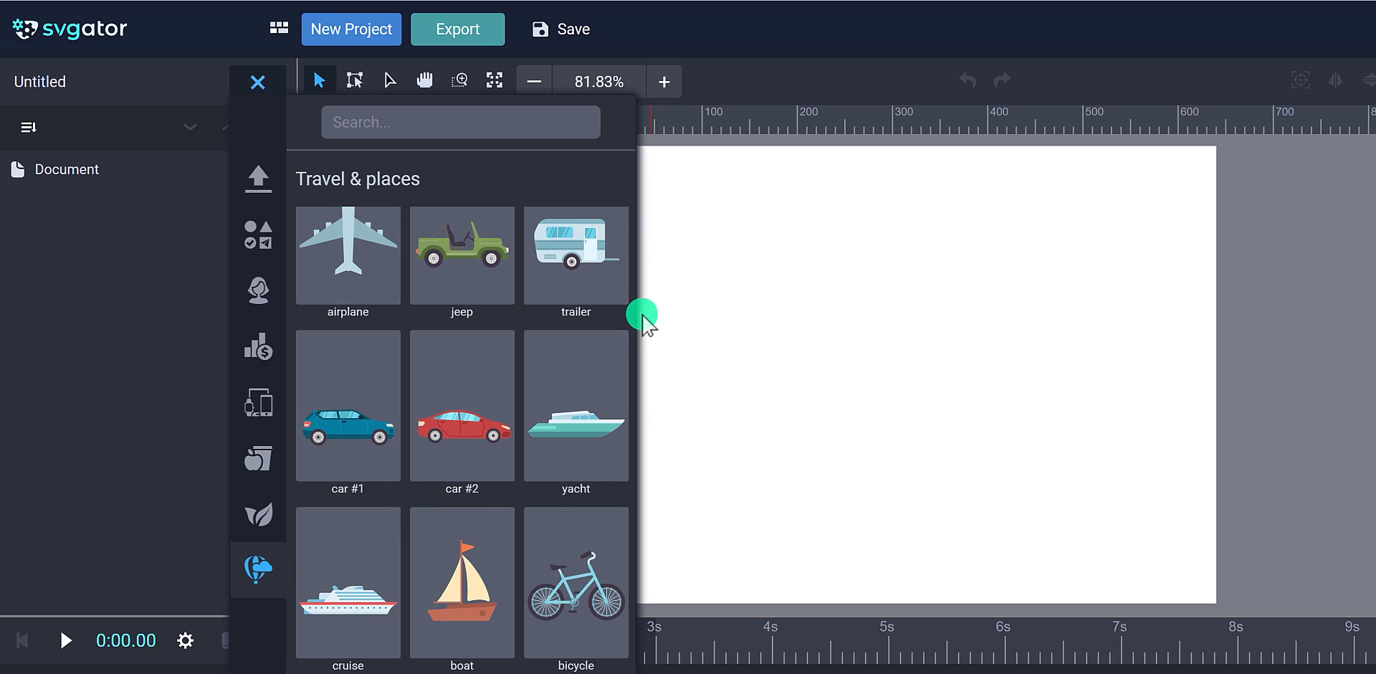
left_click_drag(634, 301, 609, 420)
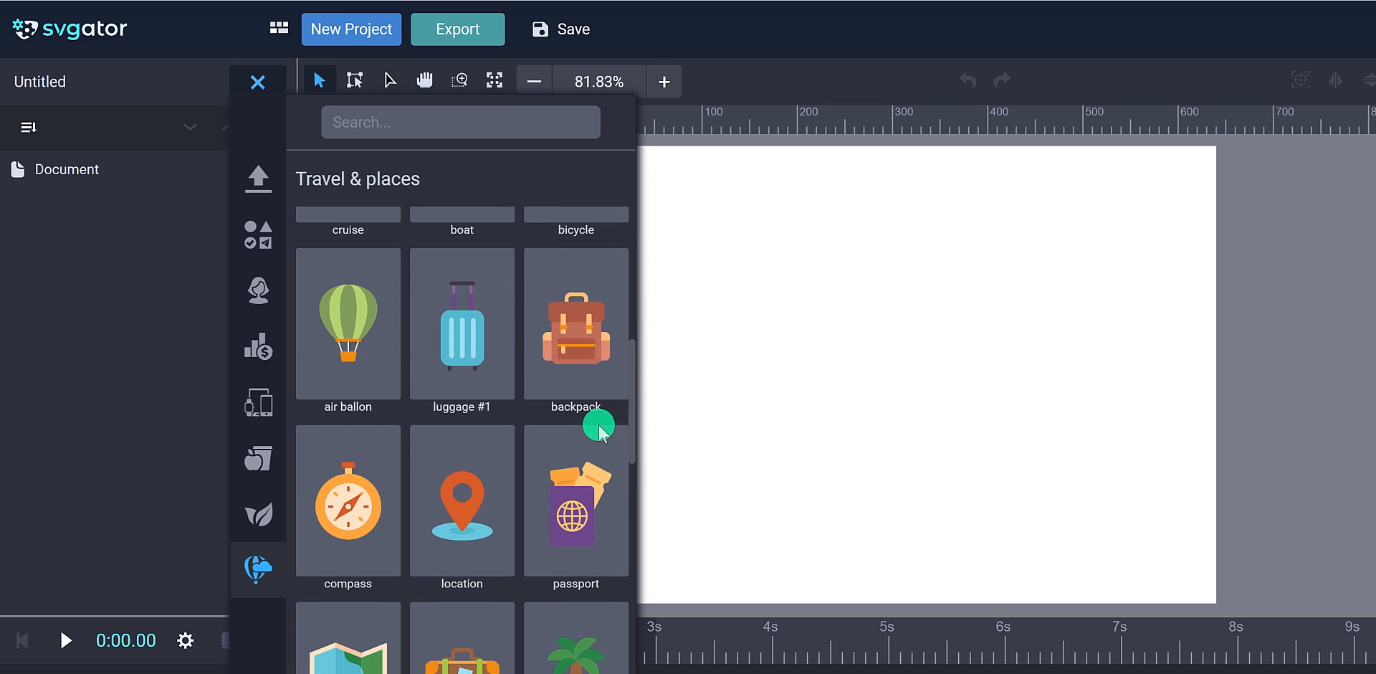
left_click(498, 494)
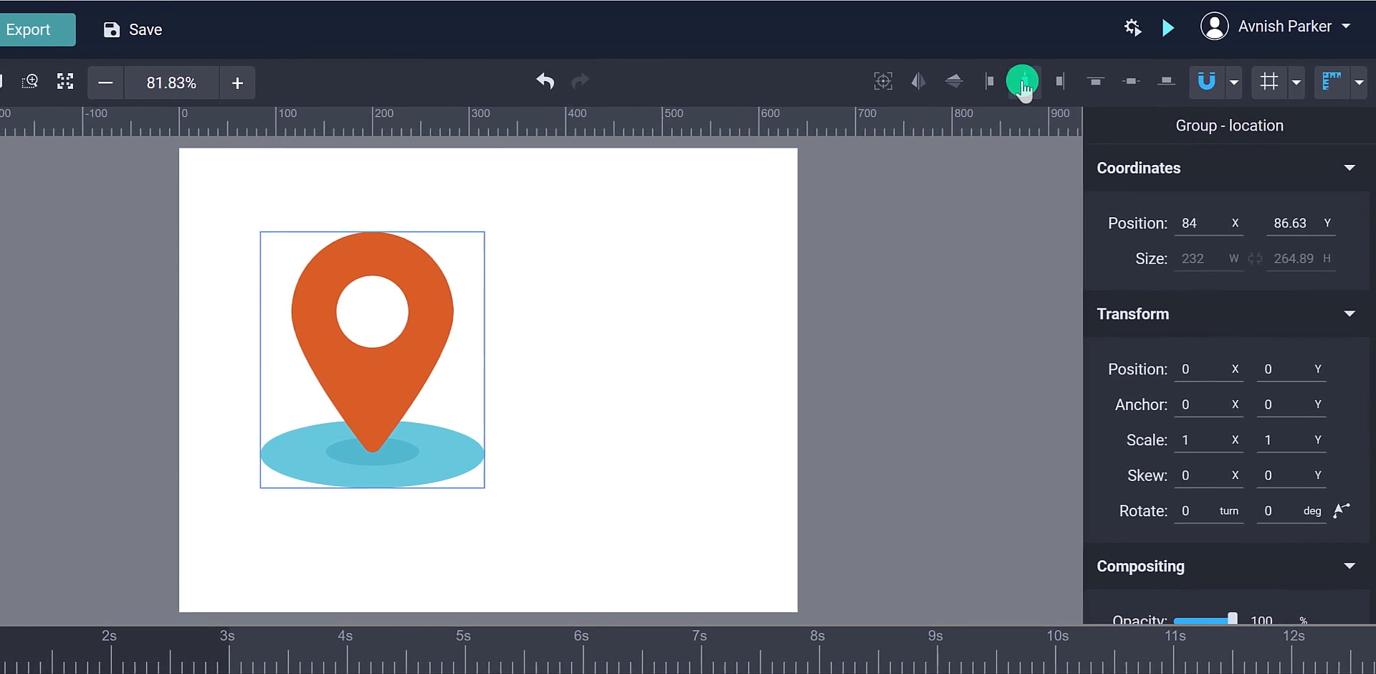
Step: Centre the location graphic horizontally and vertically on the canvas and expand its layer group
left_click(1022, 81)
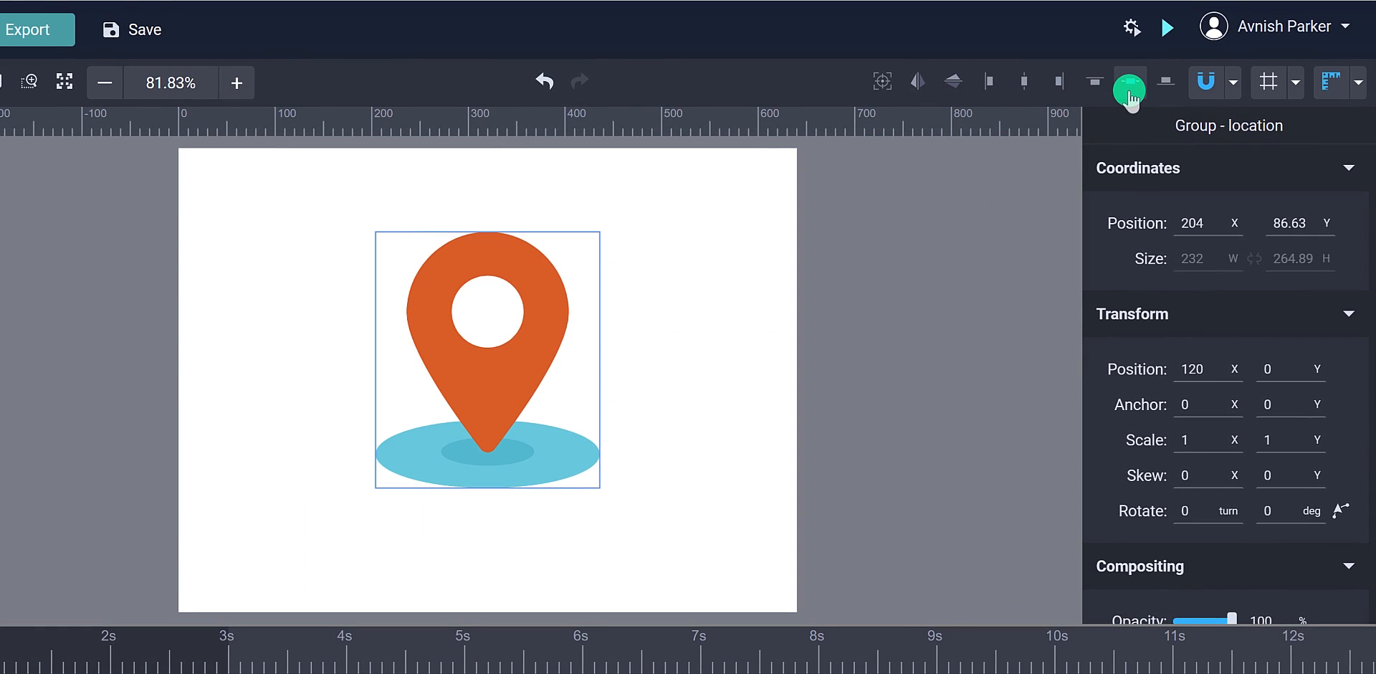
left_click(1129, 95)
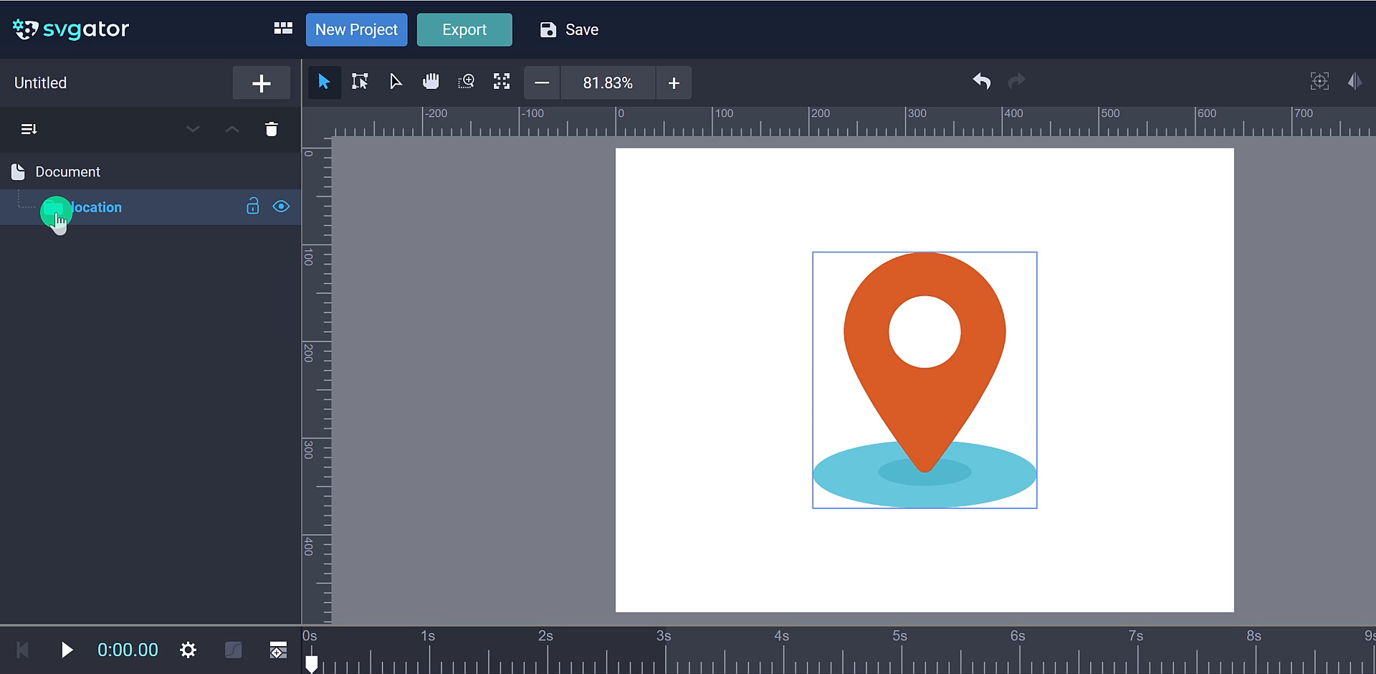
left_click(57, 212)
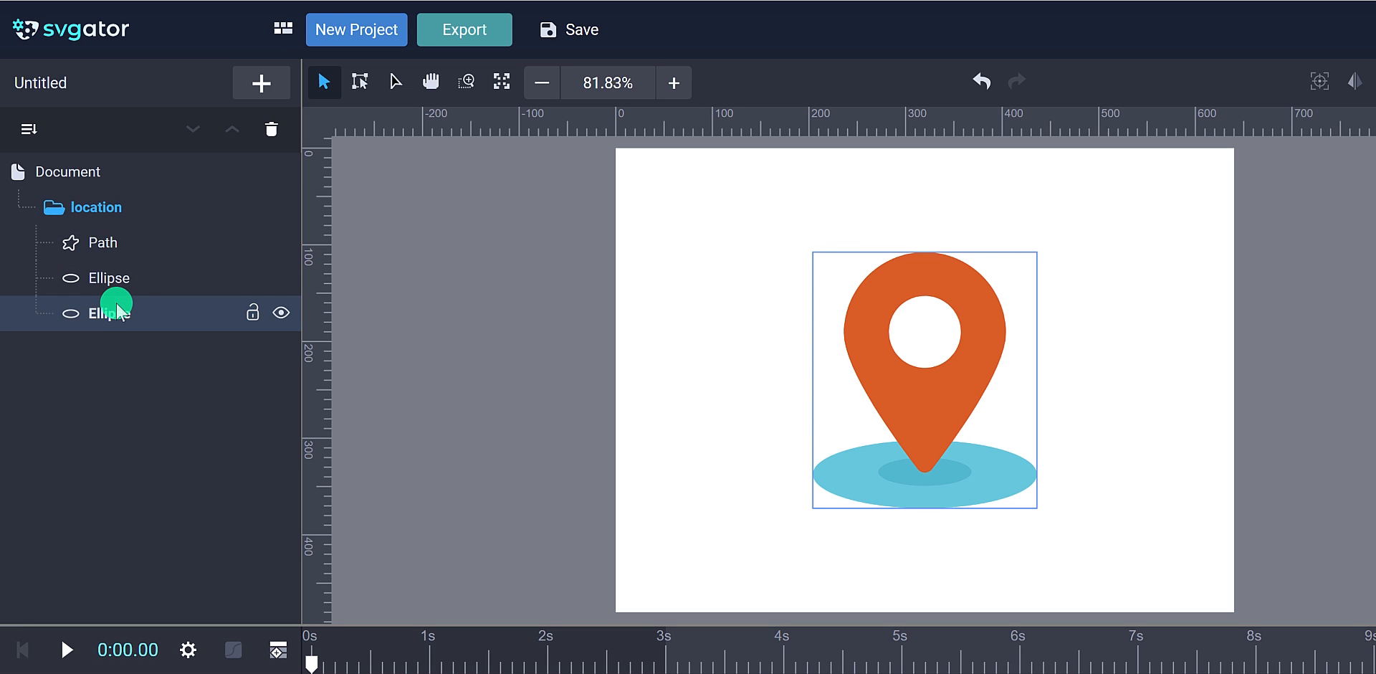
Step: Wrap the location graphic in a new group and ungroup it again
right_click(908, 403)
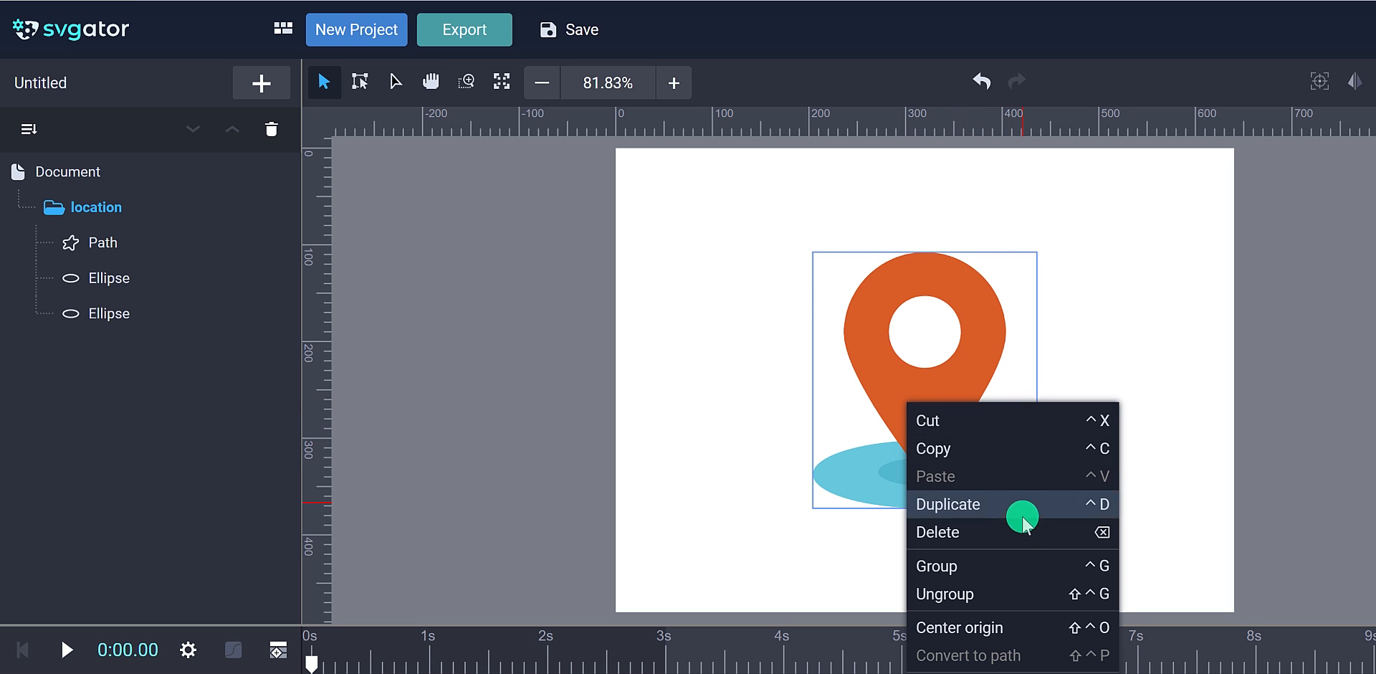
left_click(1018, 564)
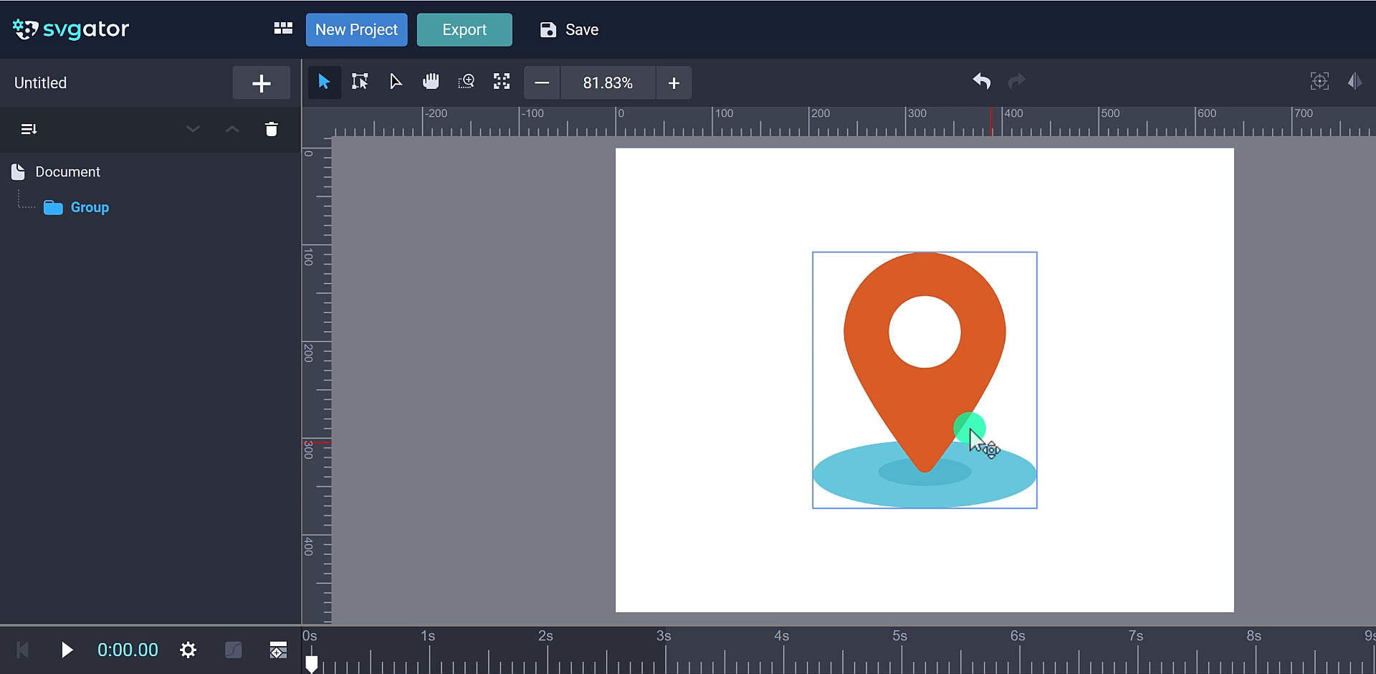
right_click(931, 411)
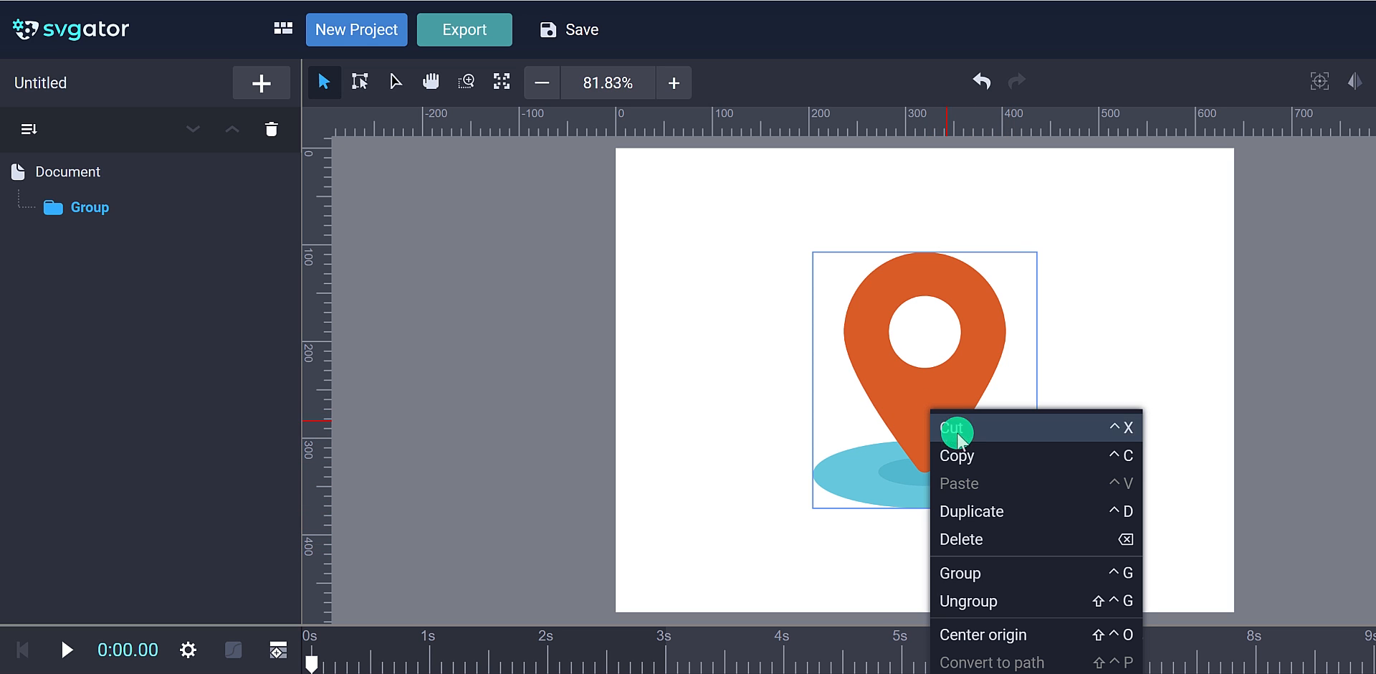
left_click(1003, 595)
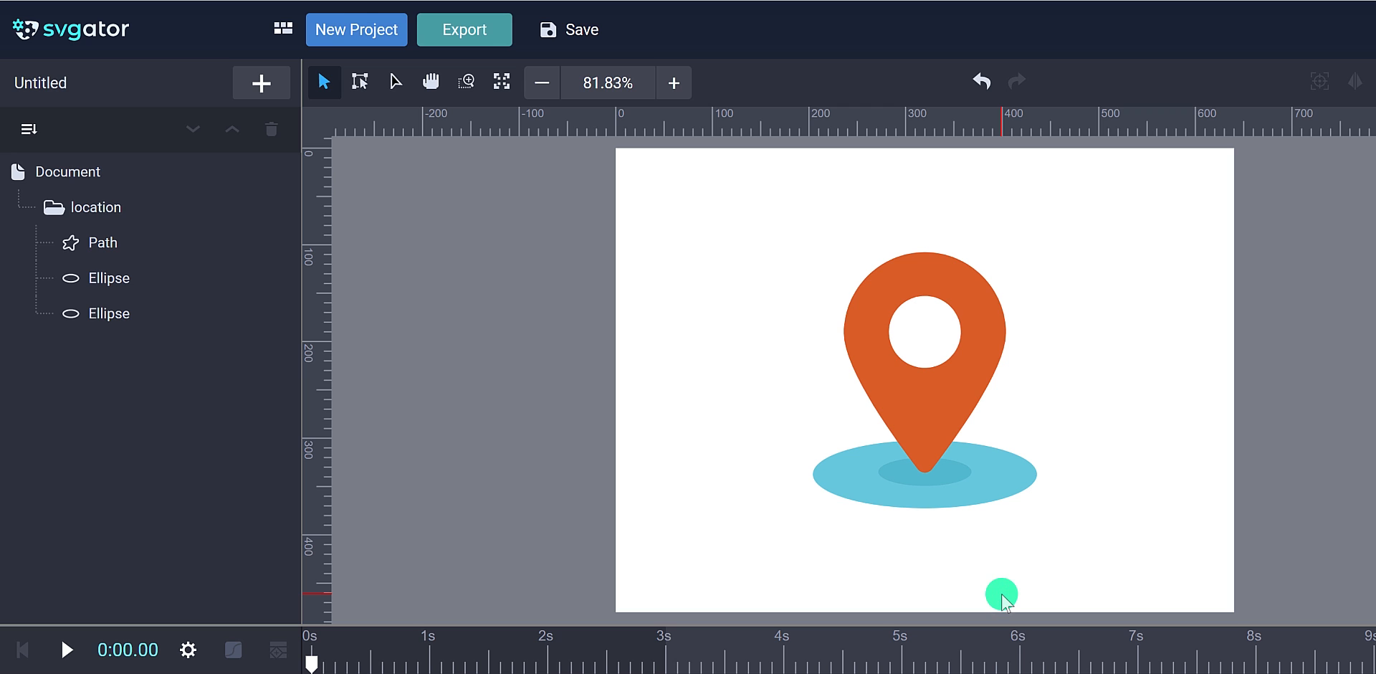
Step: Select the small inner ellipse and set the animation duration to 5 seconds
left_click(949, 468)
left_click(119, 273)
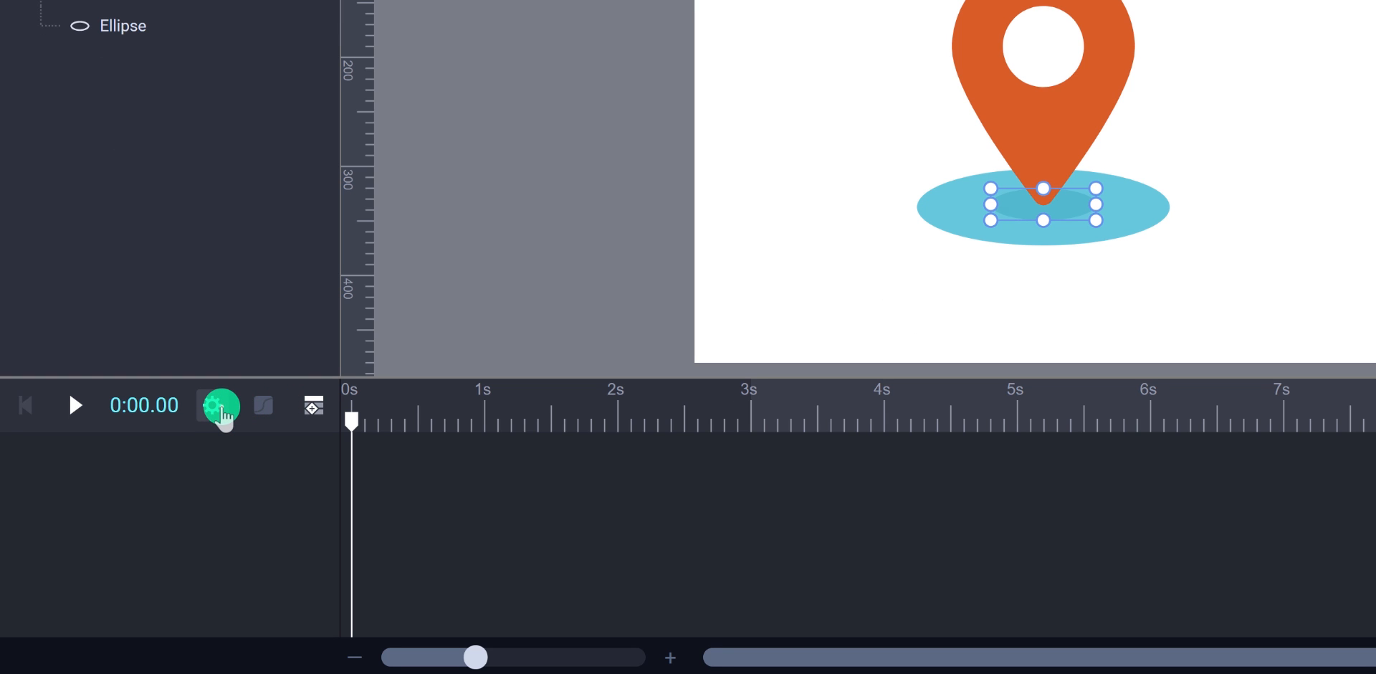
left_click(222, 412)
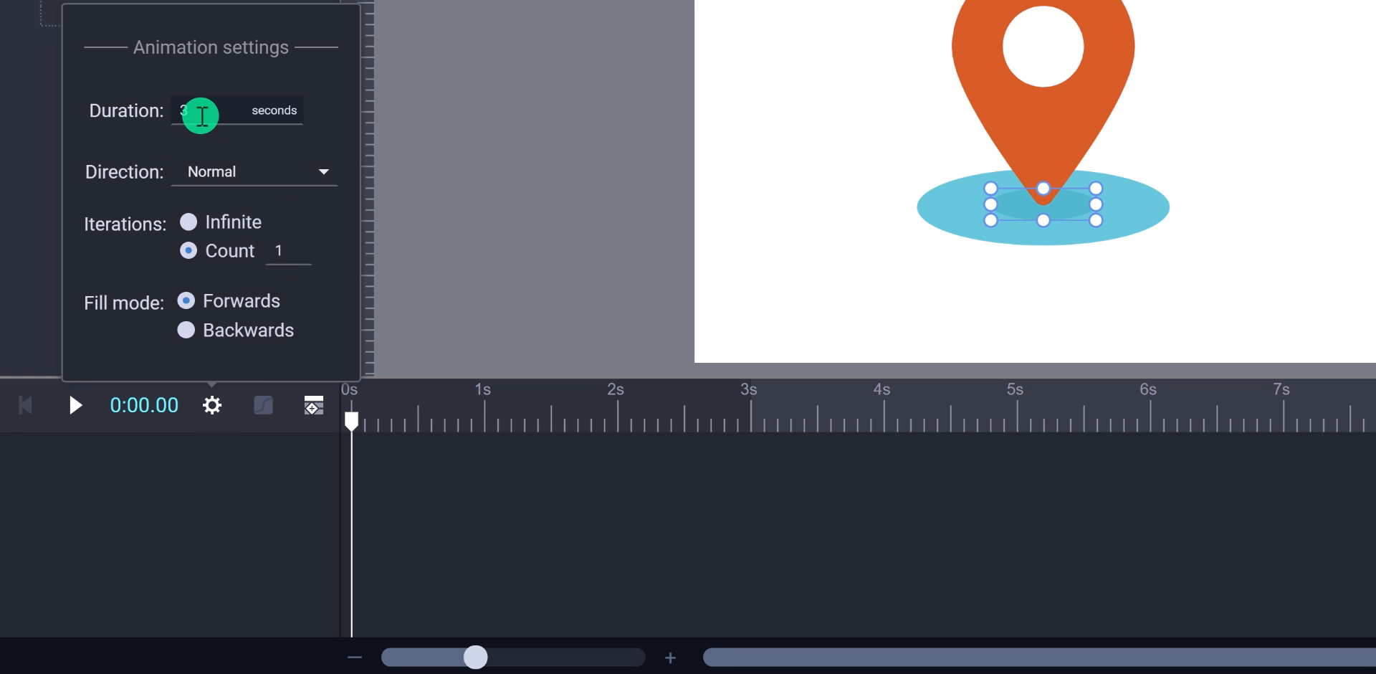
left_click(207, 108)
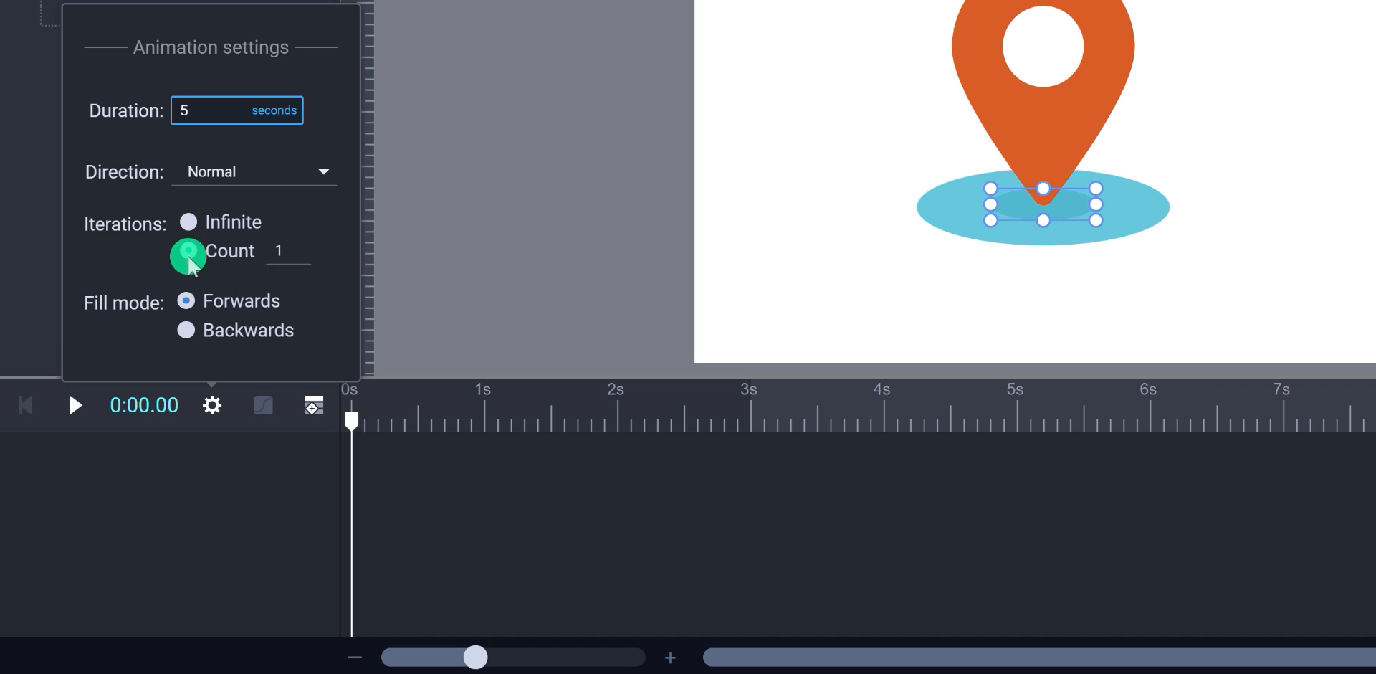
left_click(206, 456)
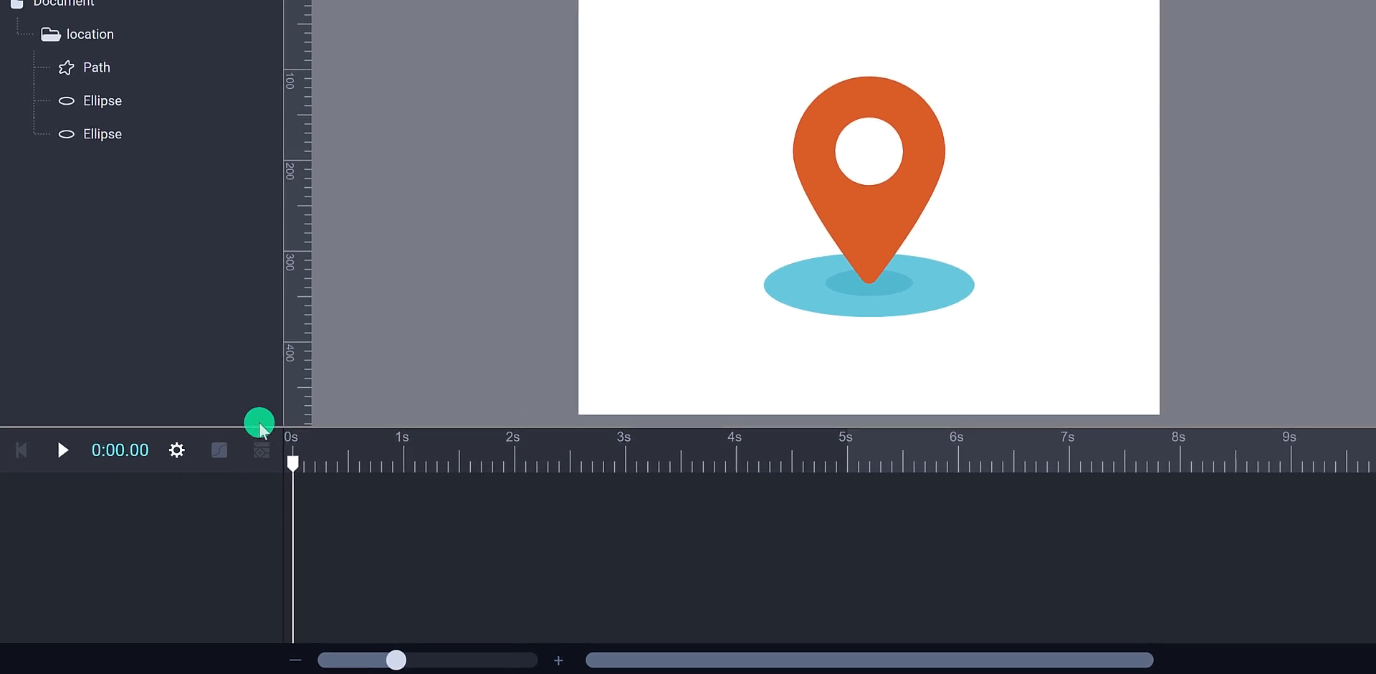
Step: Add a Scale animator to the large outer ellipse at the base of the pin
left_click(143, 134)
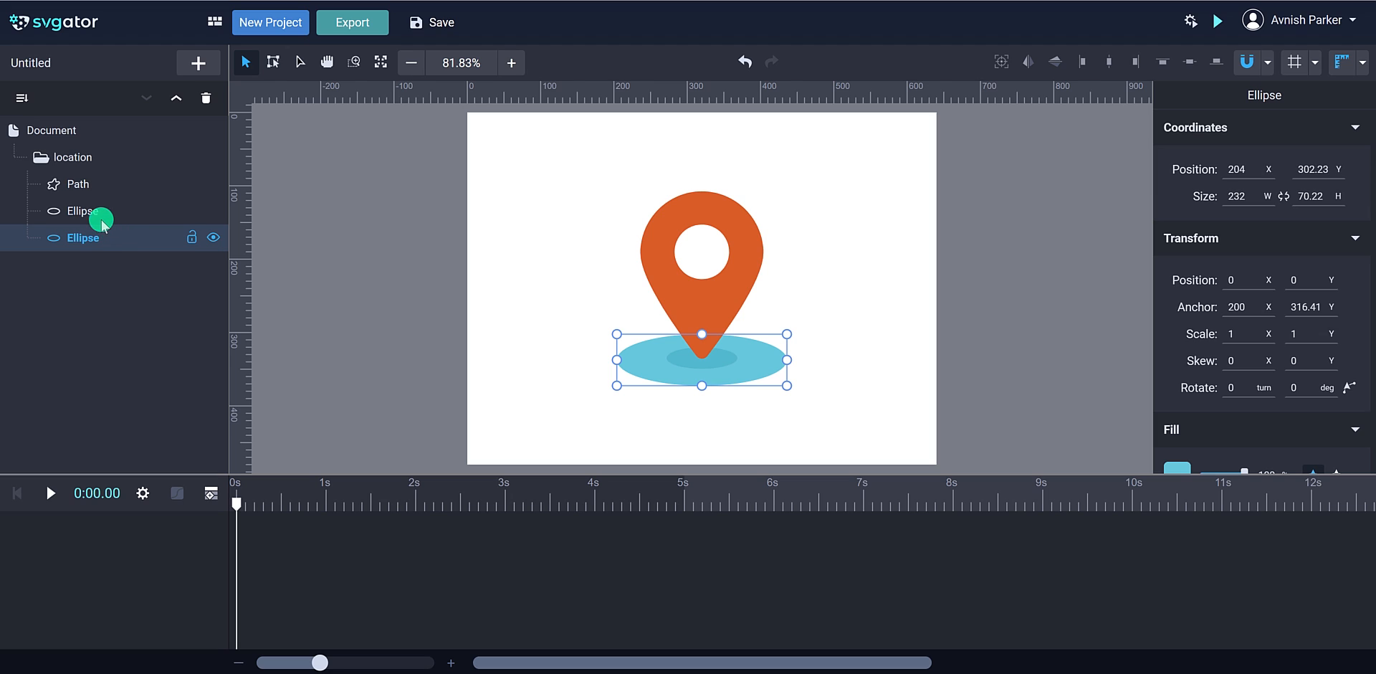
left_click(95, 212)
left_click(88, 192)
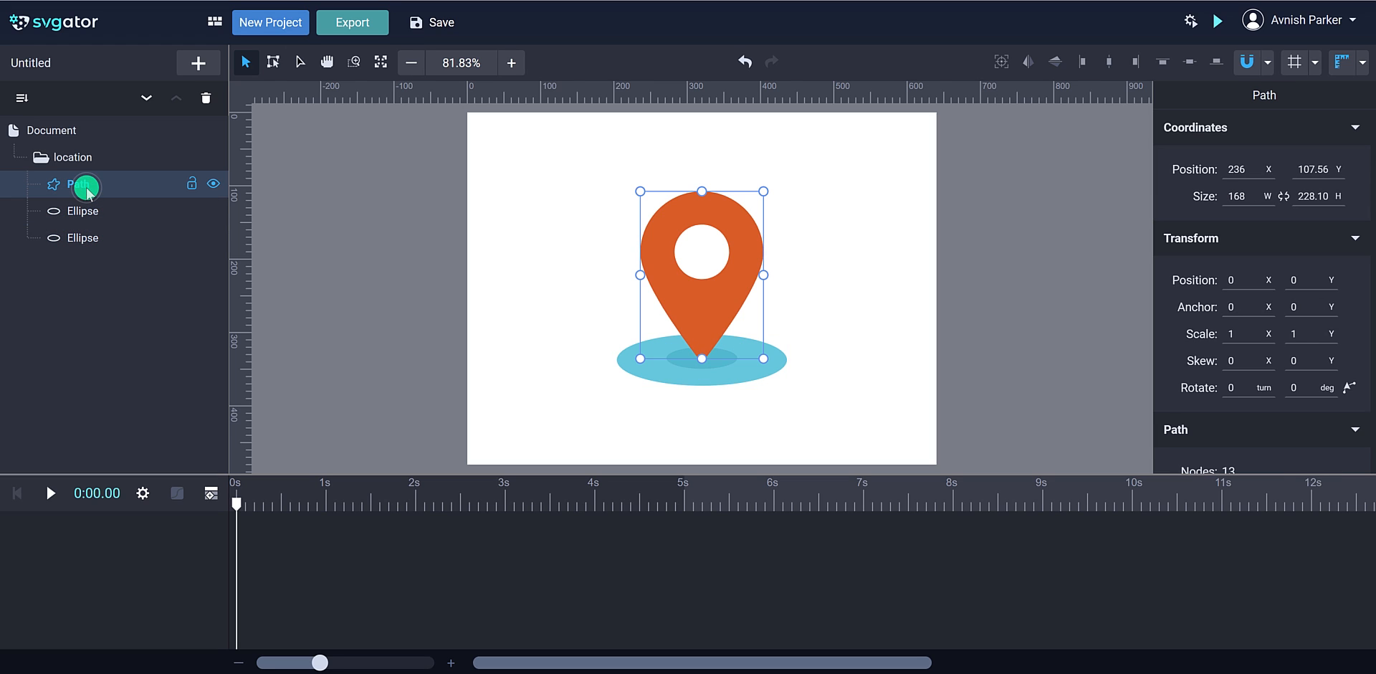
left_click(104, 209)
left_click(113, 237)
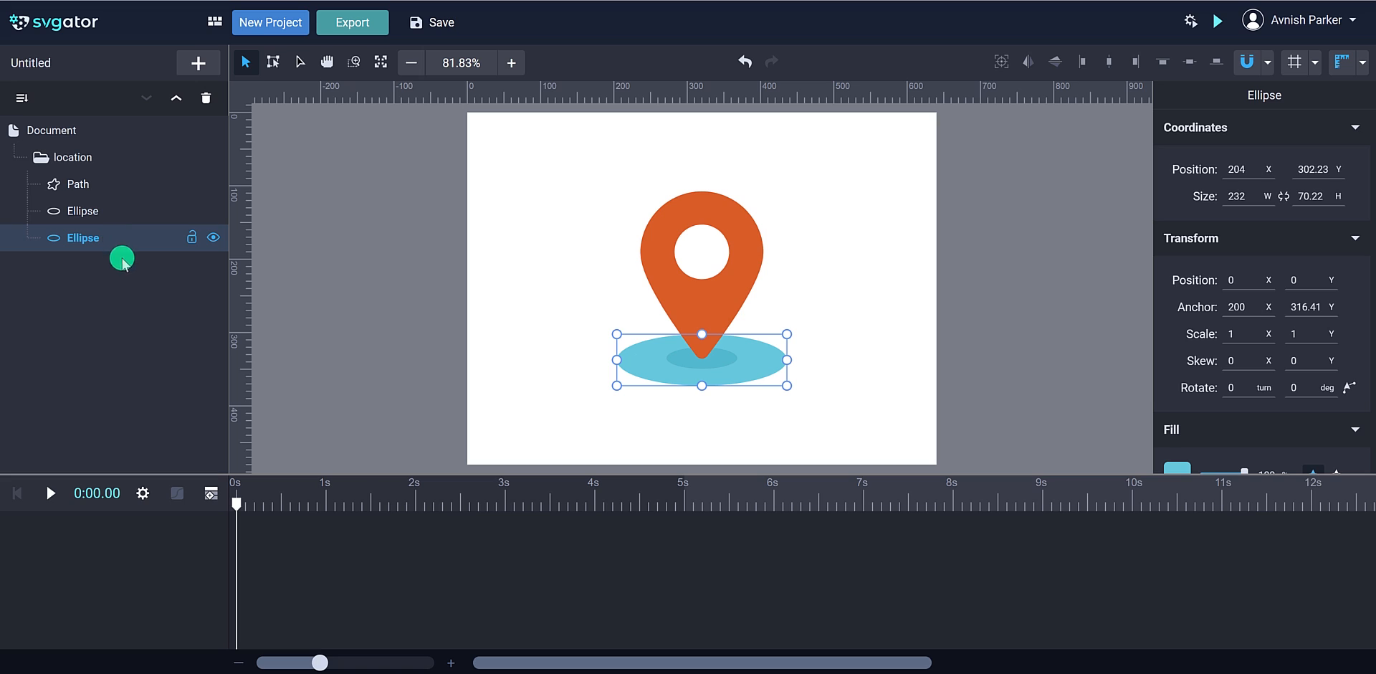
left_click(211, 493)
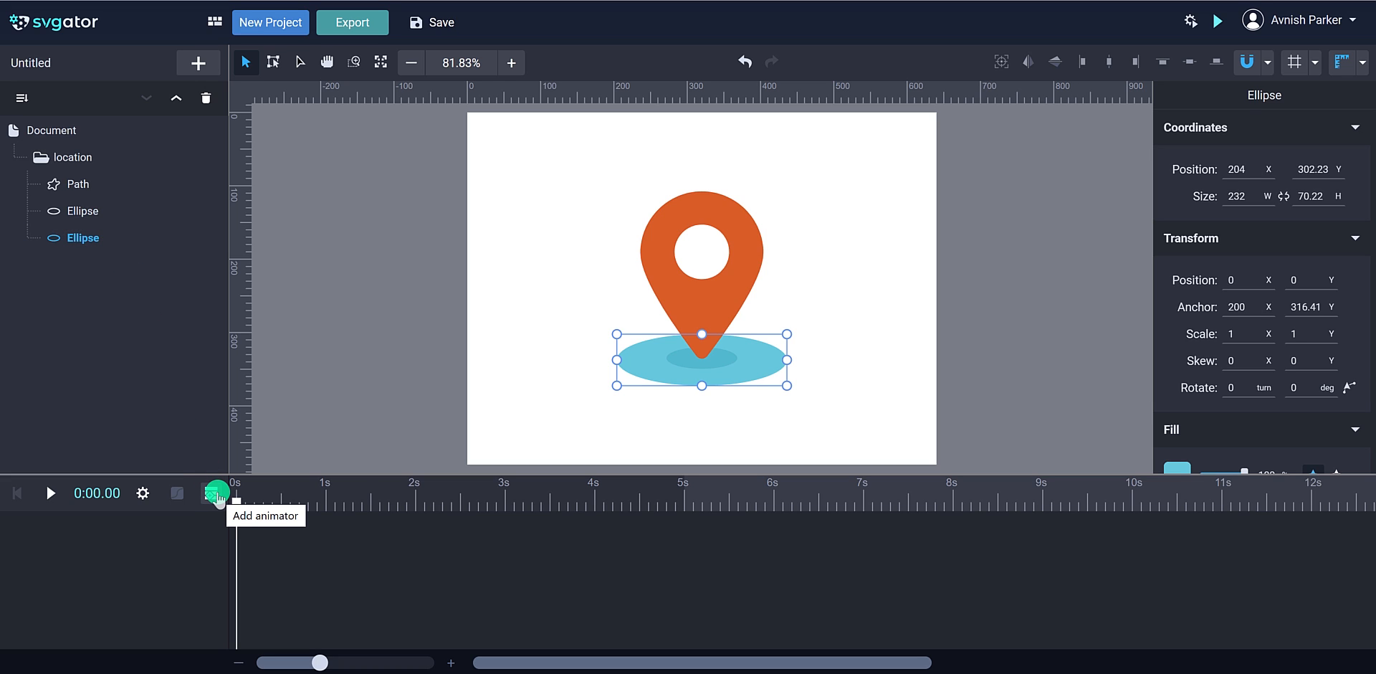
left_click(213, 494)
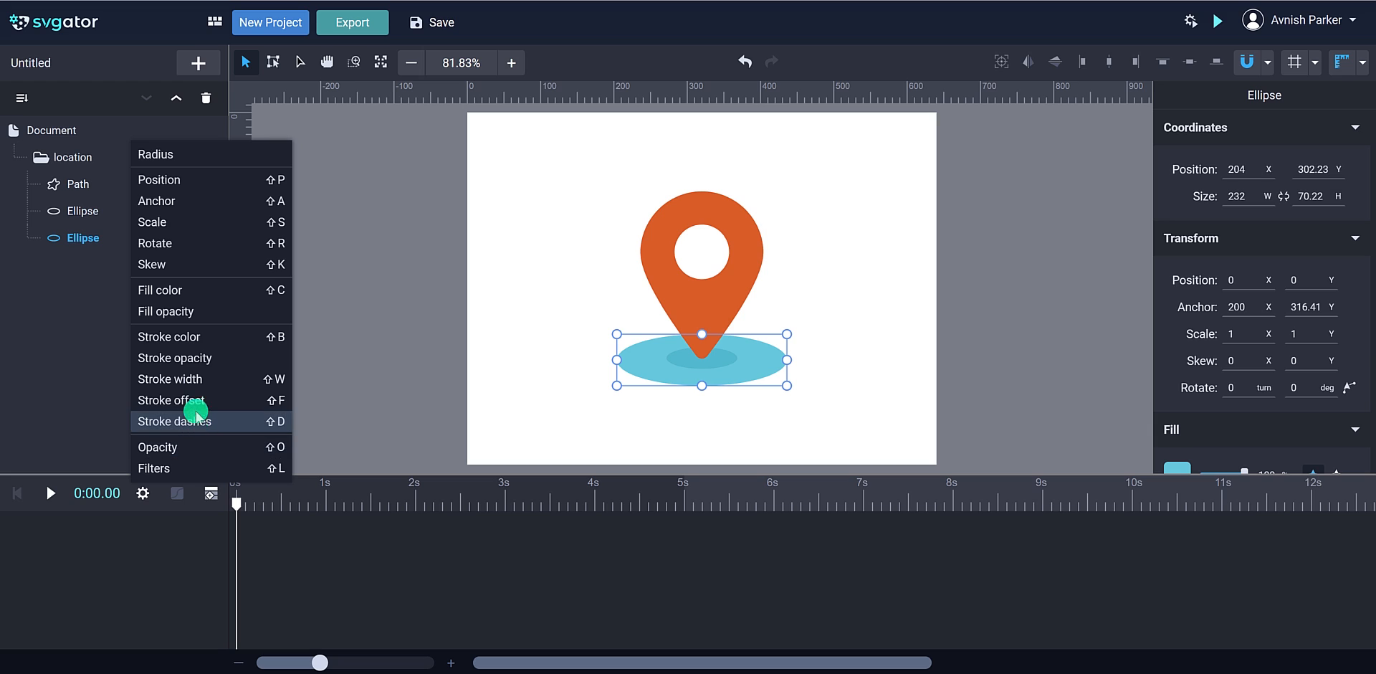
left_click(191, 224)
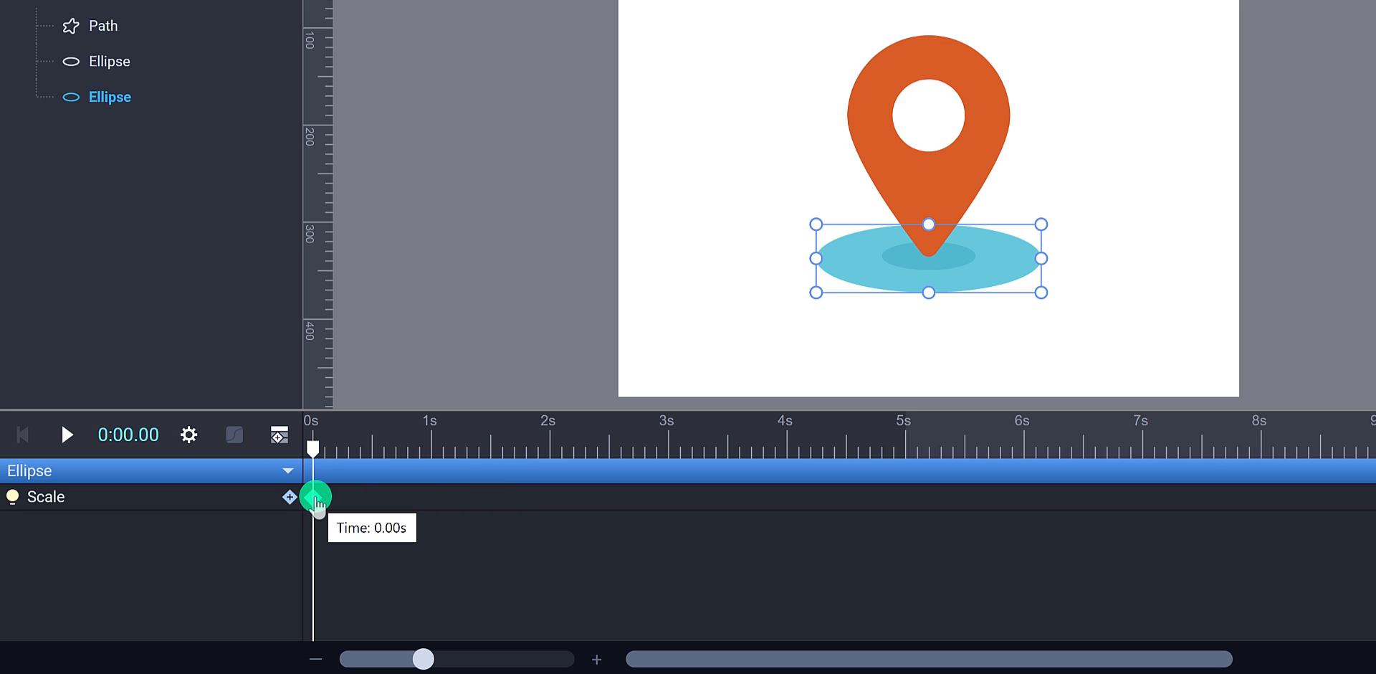
Step: Move the large ellipse's scale keyframe to 0.5 seconds, keeping the playhead at 0 seconds
left_click_drag(316, 502, 422, 505)
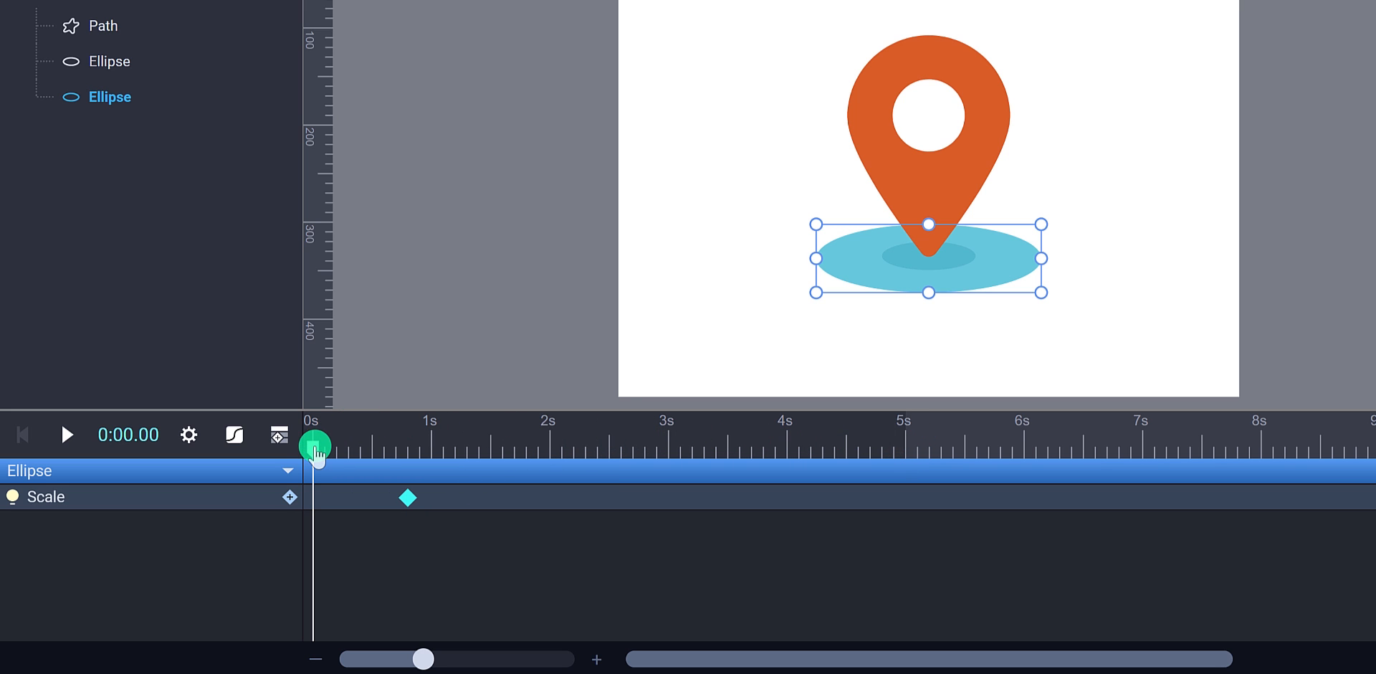
mouse_move(313, 445)
left_mouse_down()
mouse_move(738, 469)
mouse_move(958, 462)
mouse_move(860, 460)
mouse_move(950, 466)
mouse_move(904, 448)
mouse_move(333, 455)
left_mouse_up()
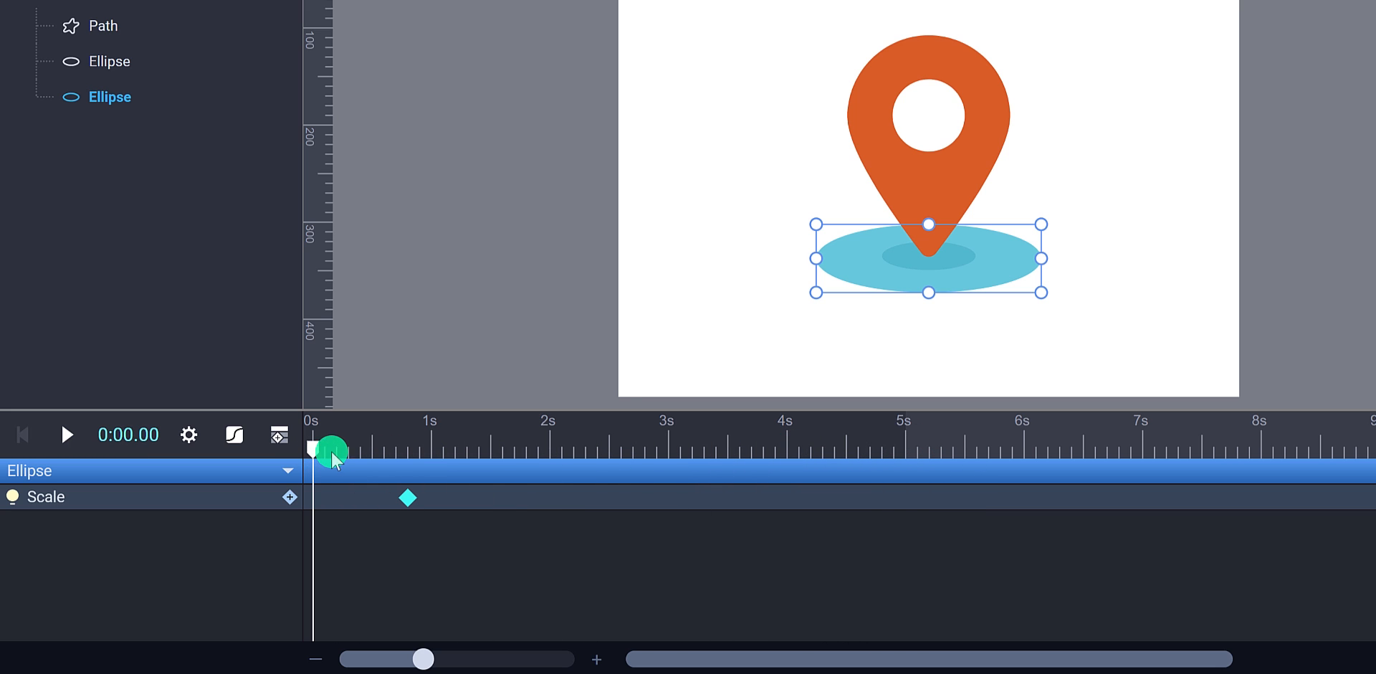
left_click(406, 496)
left_click_drag(401, 496, 380, 497)
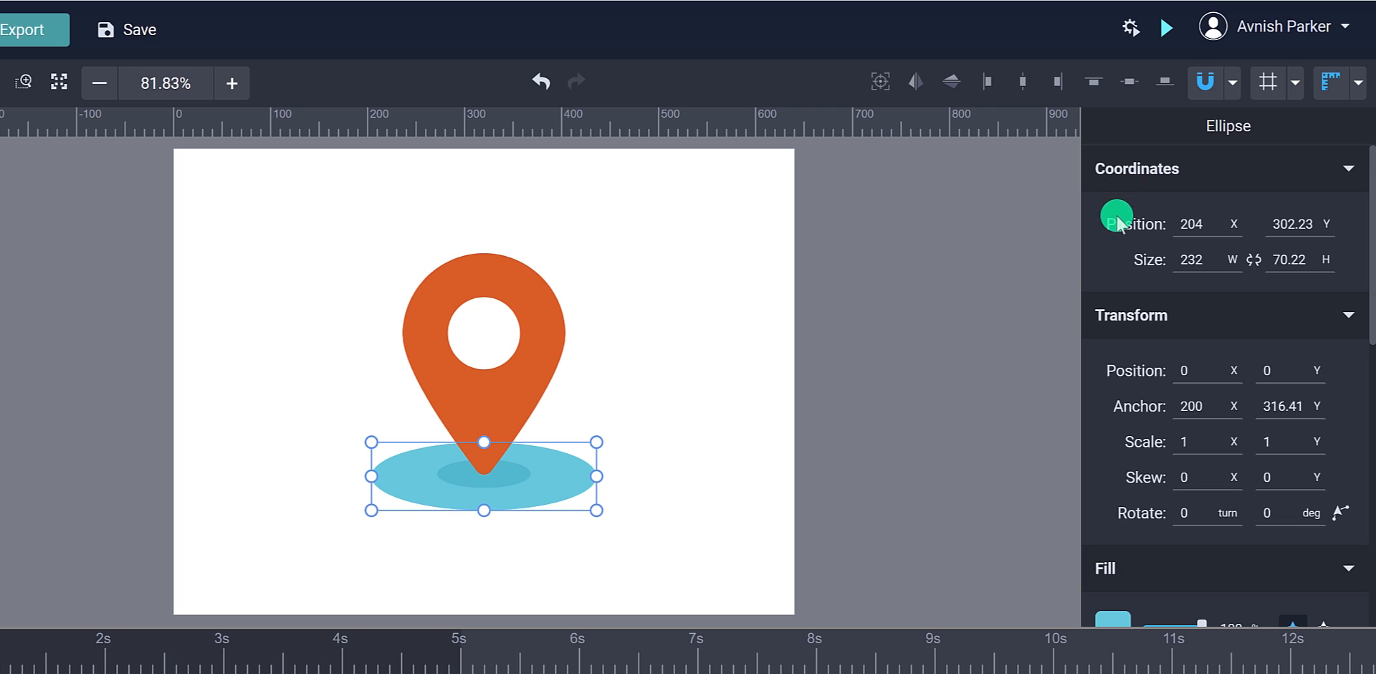
Step: Set the large ellipse's X and Y scale to 0 at the start of the timeline
scroll(1119, 281, "down", 2)
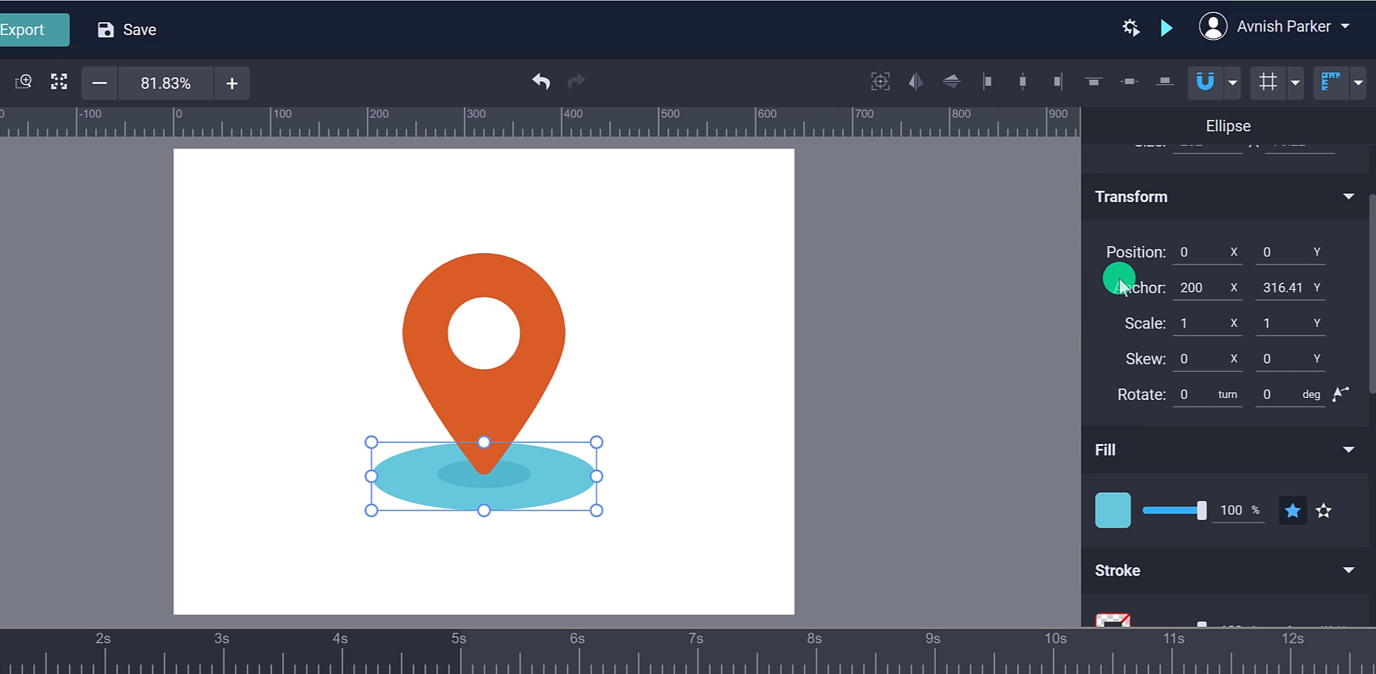
mouse_move(1369, 260)
left_mouse_down()
mouse_move(1360, 516)
mouse_move(1358, 201)
left_mouse_up()
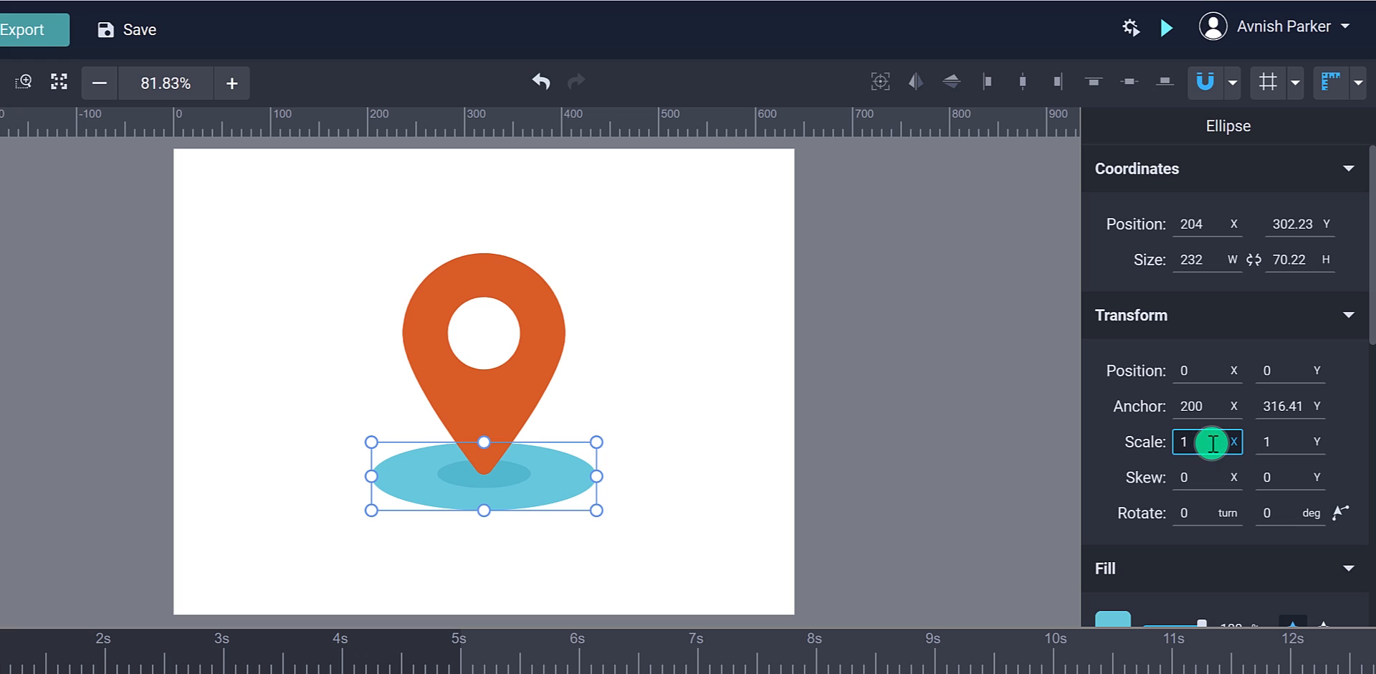
left_click_drag(1206, 441, 1155, 448)
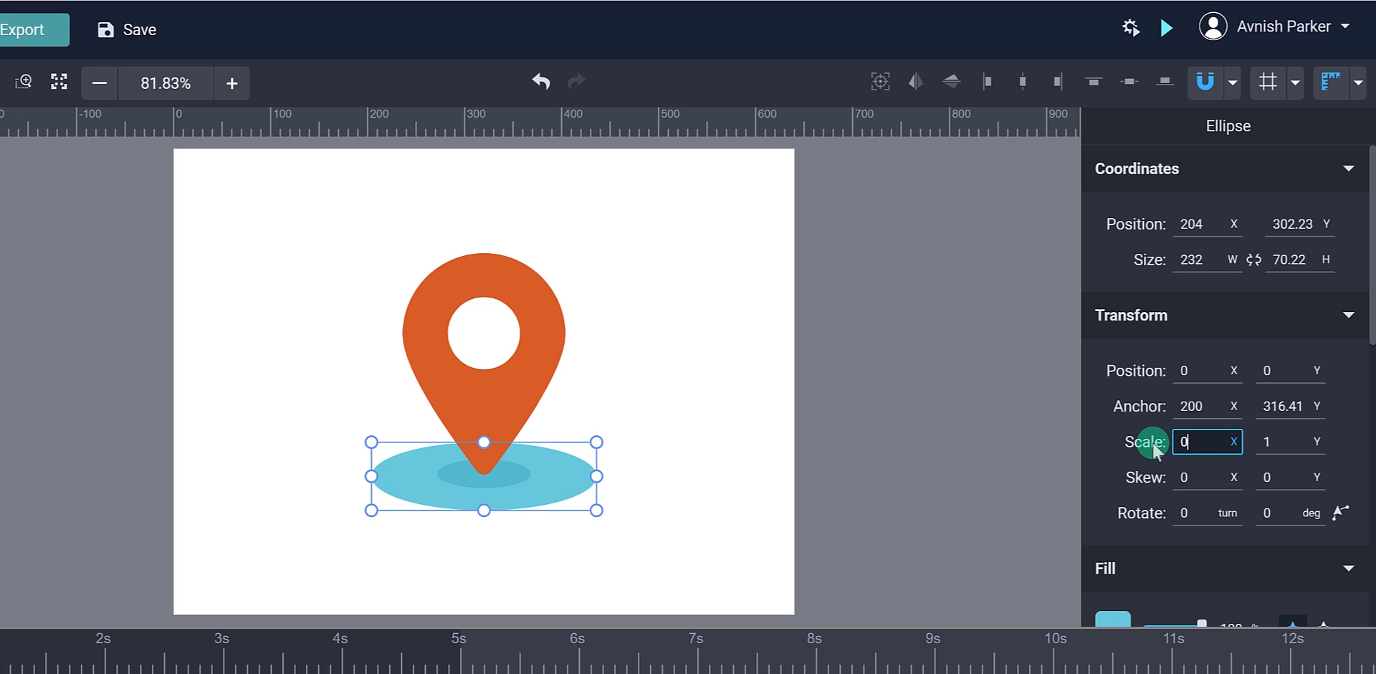
key("Tab")
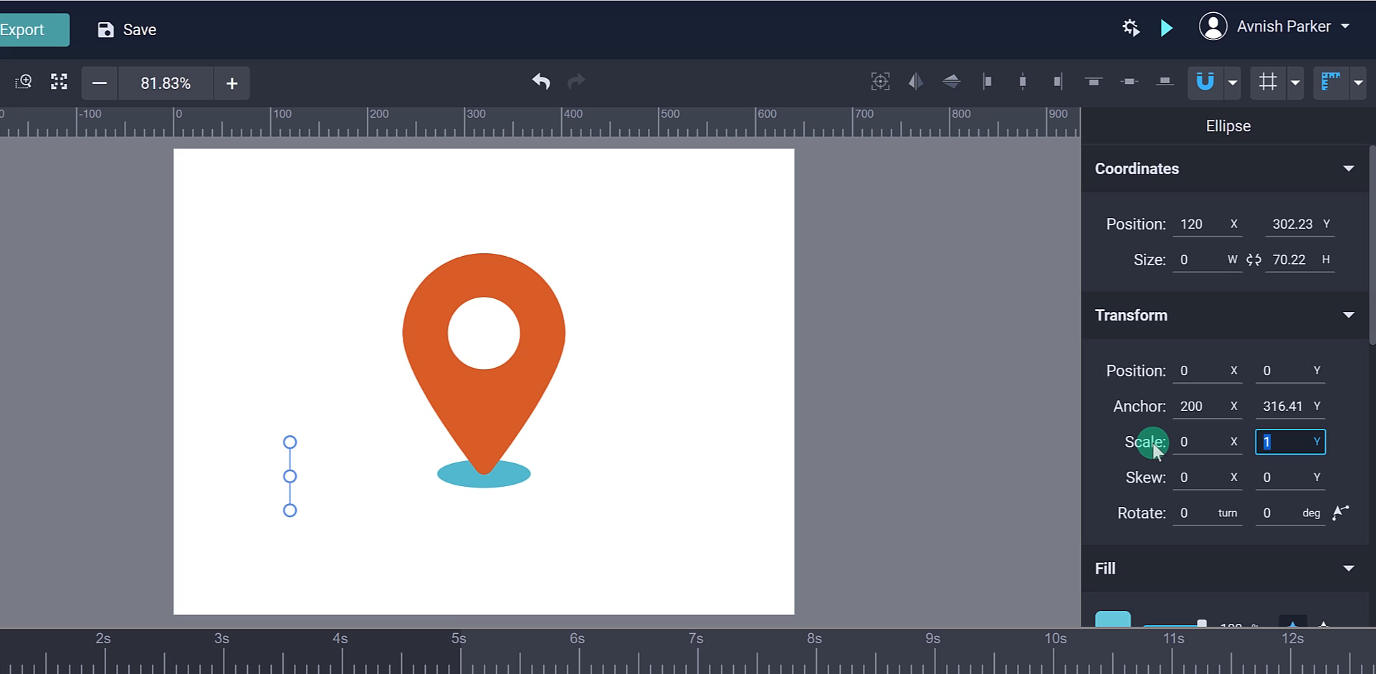
type("0")
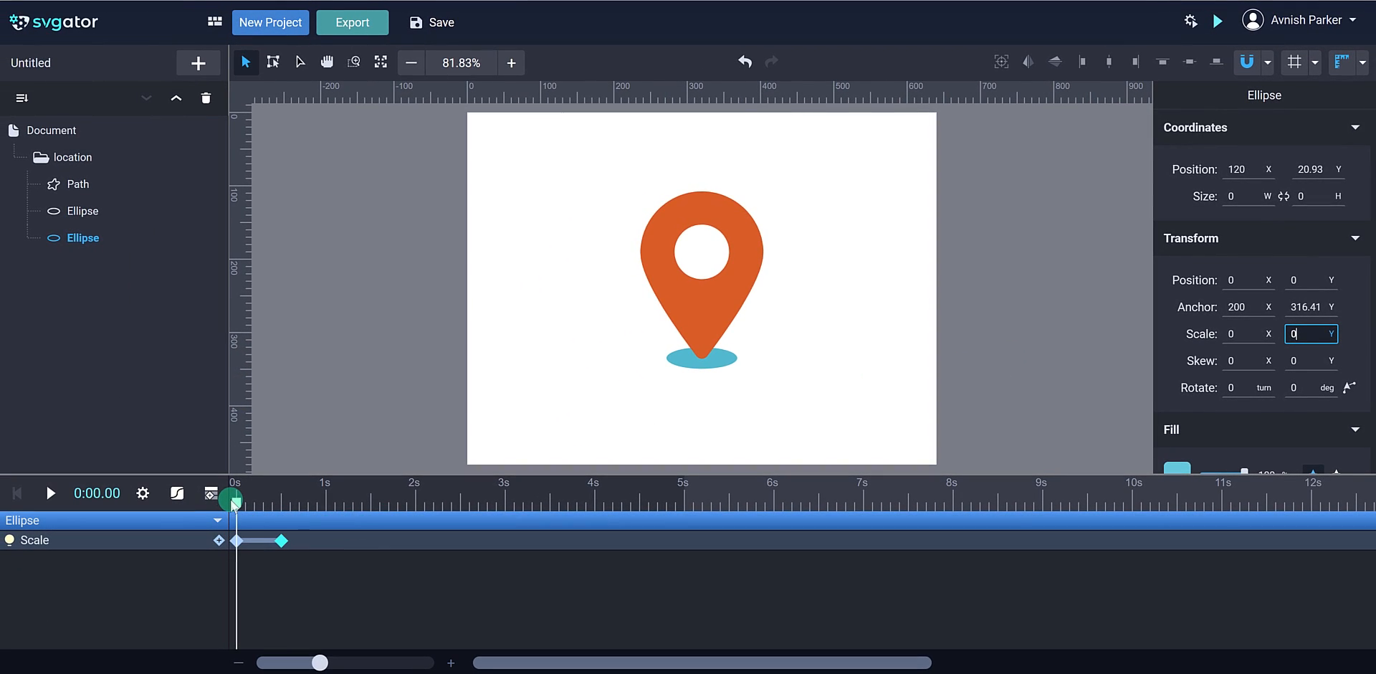
Step: Move the large ellipse's transform origin to its centre at the pin's tip, with the playhead at 0.6 seconds
mouse_move(235, 501)
left_mouse_down()
mouse_move(284, 509)
mouse_move(255, 506)
left_mouse_up()
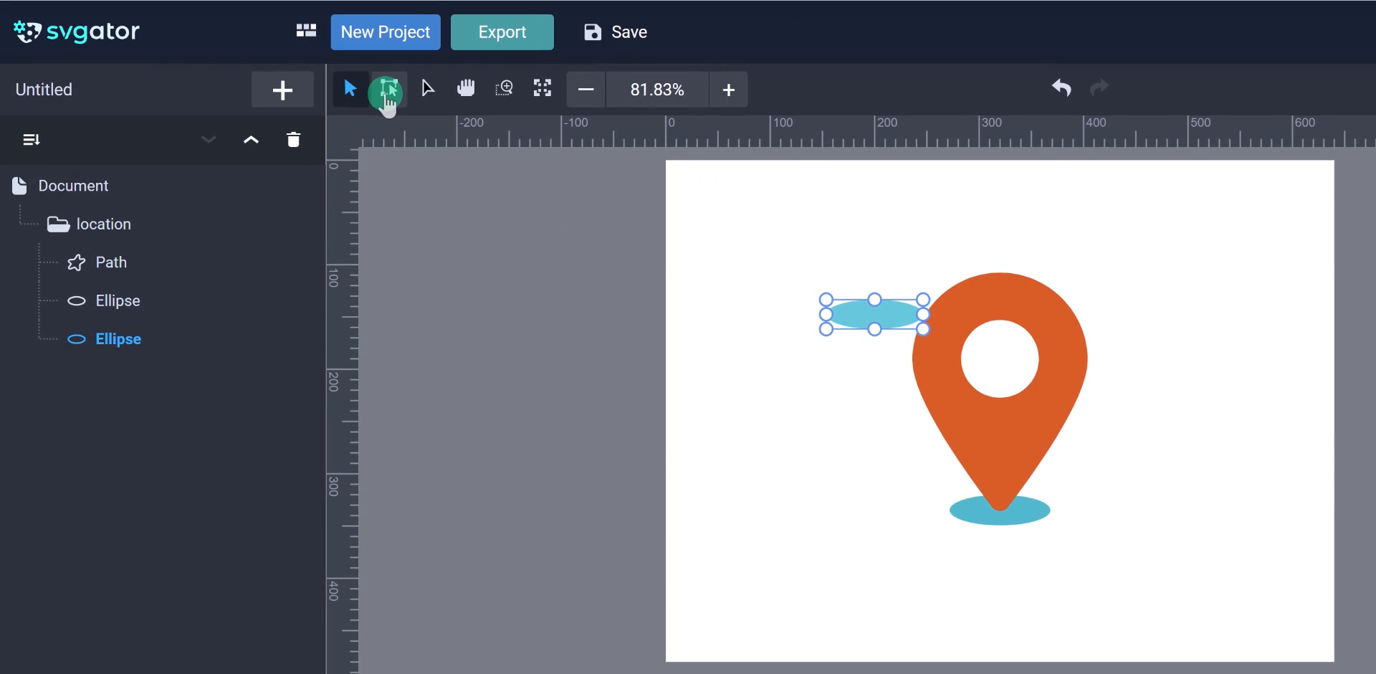
left_click(387, 90)
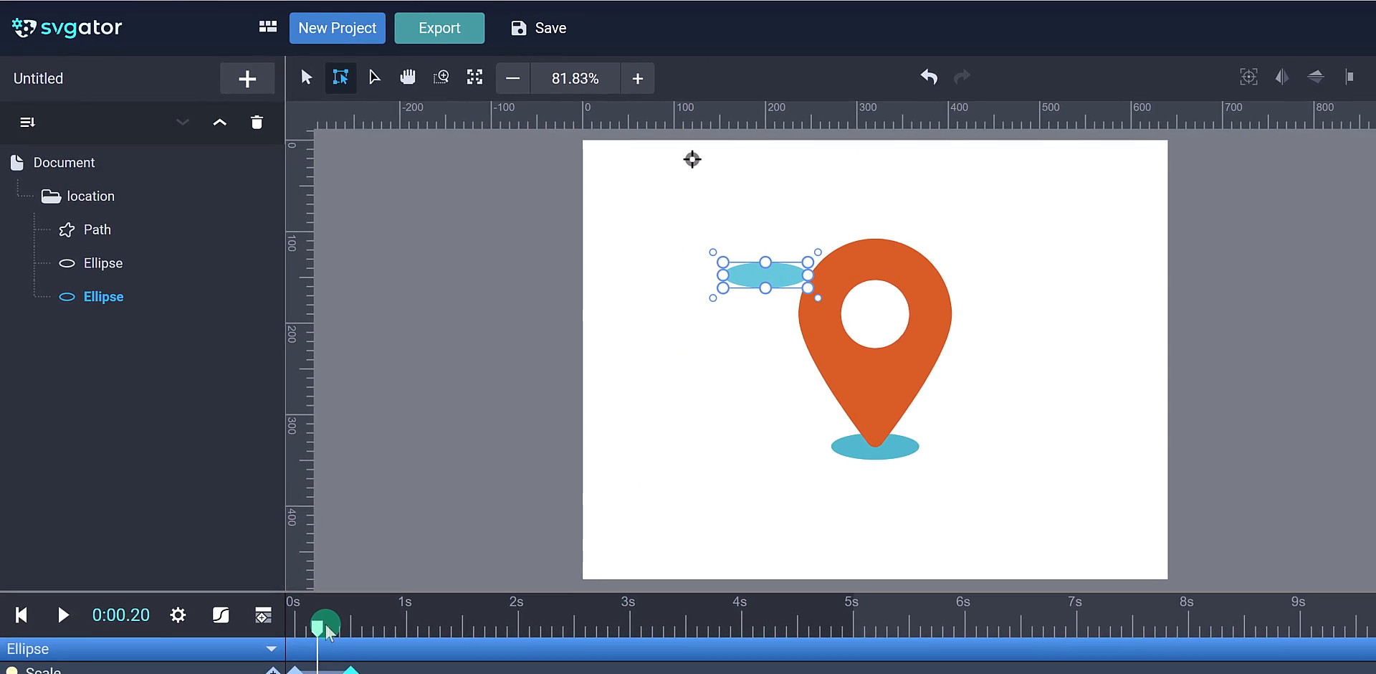
left_click_drag(326, 631, 361, 631)
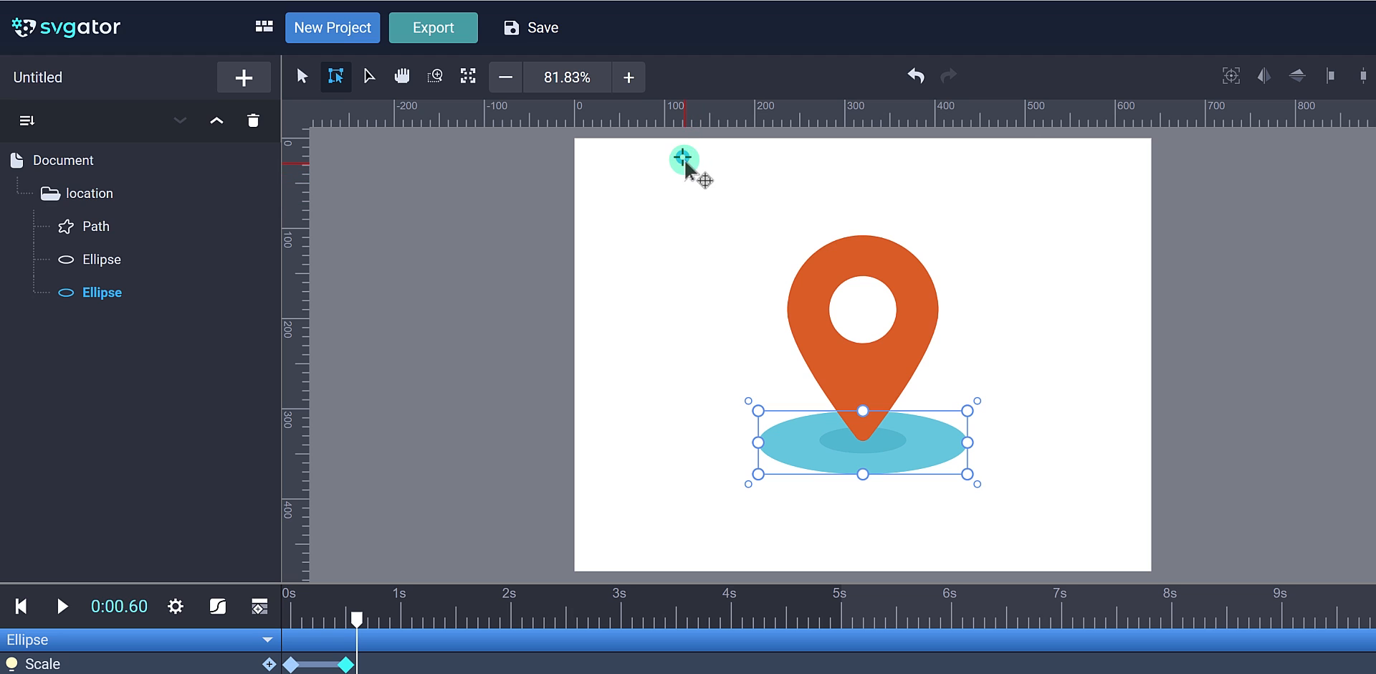
left_click_drag(683, 159, 867, 442)
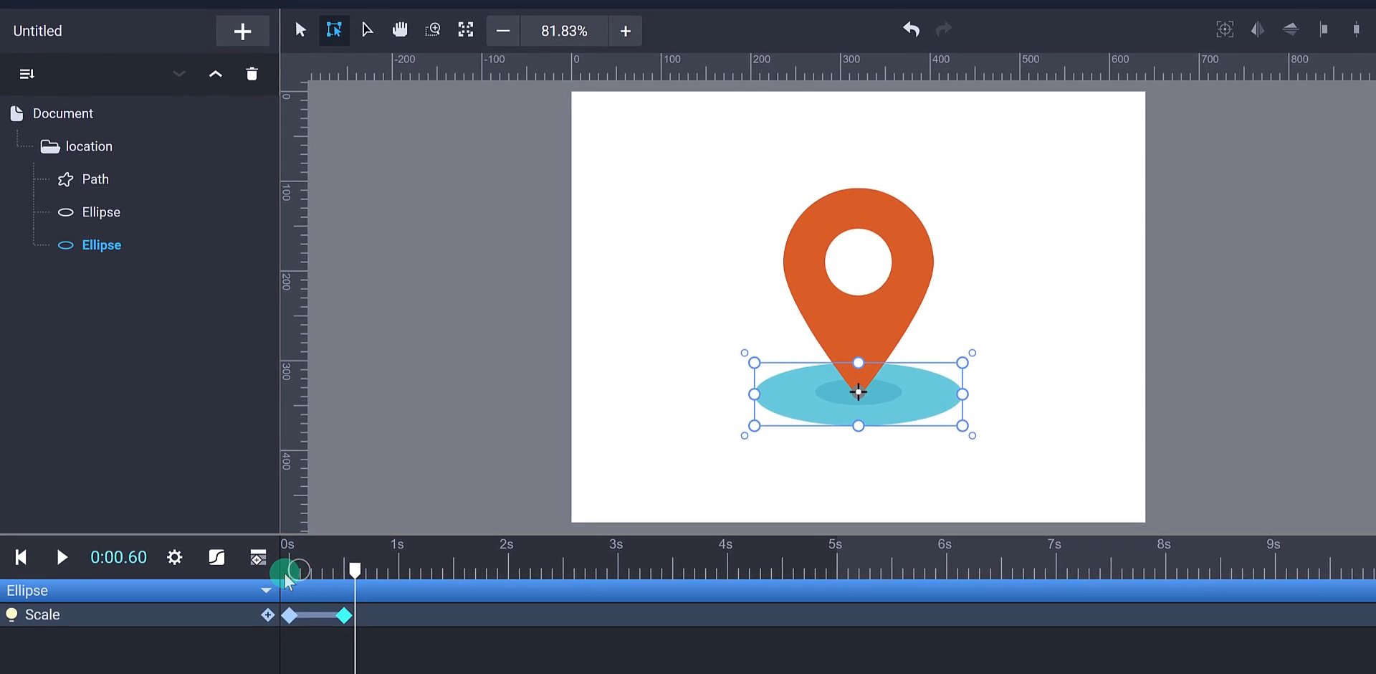
Step: Scrub and play the large ellipse's scale animation from the start to check how it grows
left_click_drag(287, 573, 354, 577)
mouse_move(351, 482)
left_mouse_down()
mouse_move(291, 476)
mouse_move(345, 482)
left_mouse_up()
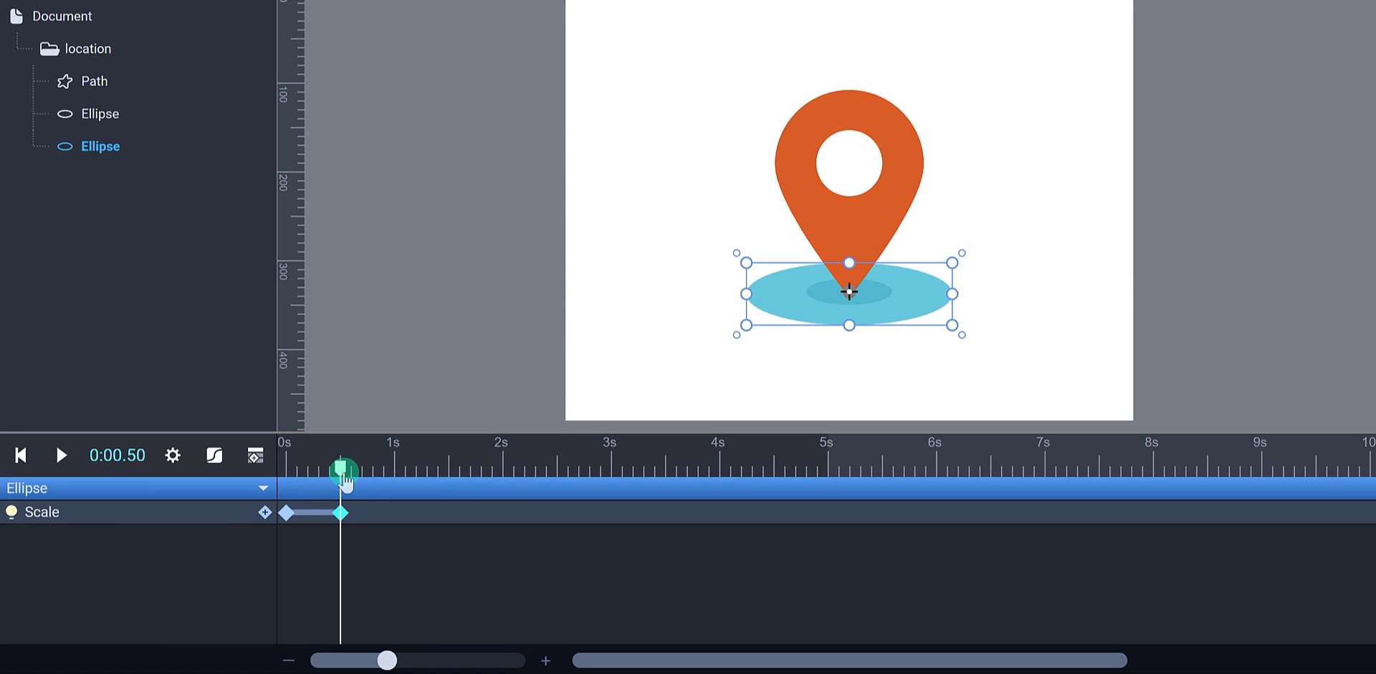
left_click(20, 456)
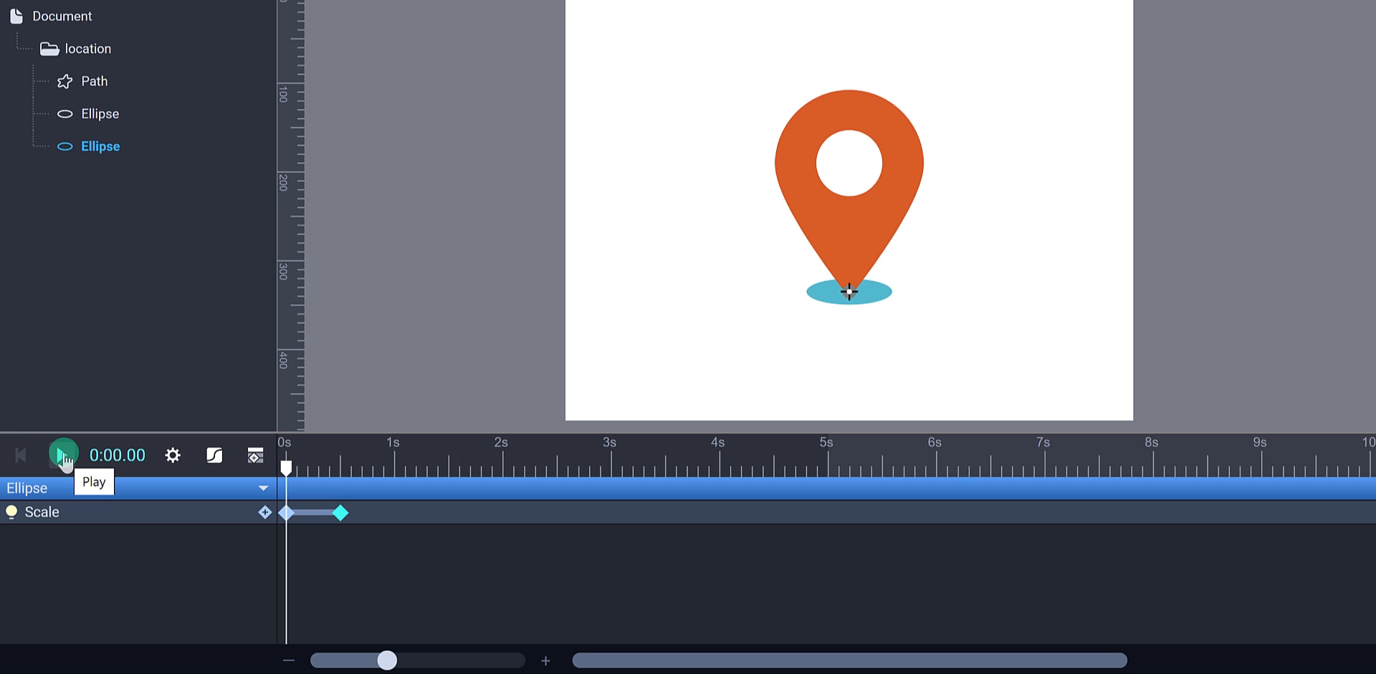
left_click(64, 456)
left_click(26, 458)
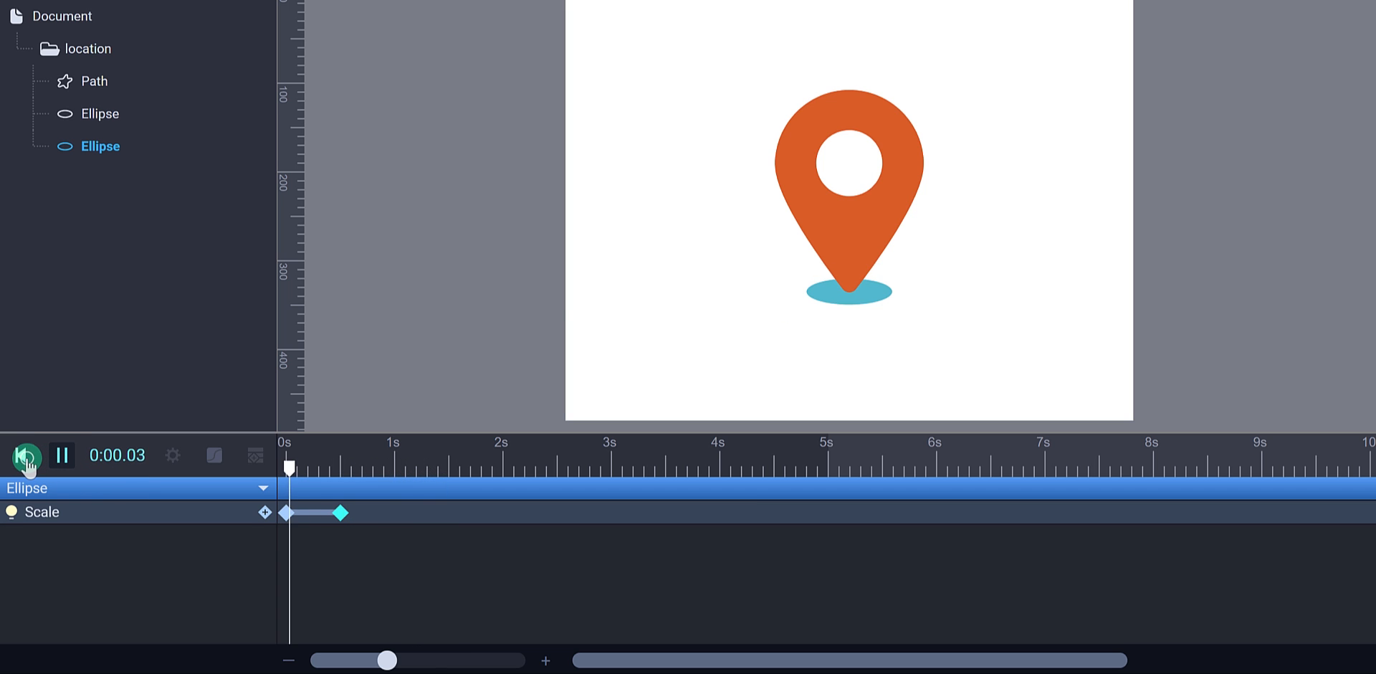
left_click(27, 459)
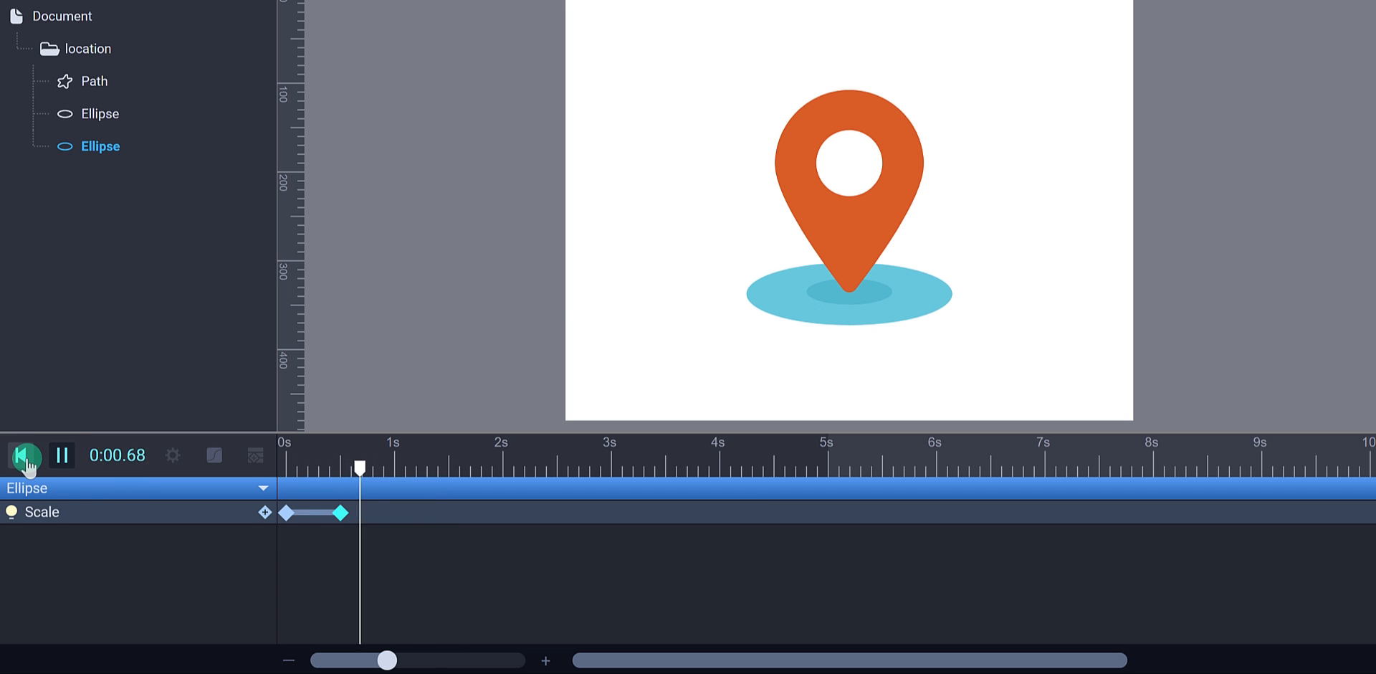
left_click(66, 459)
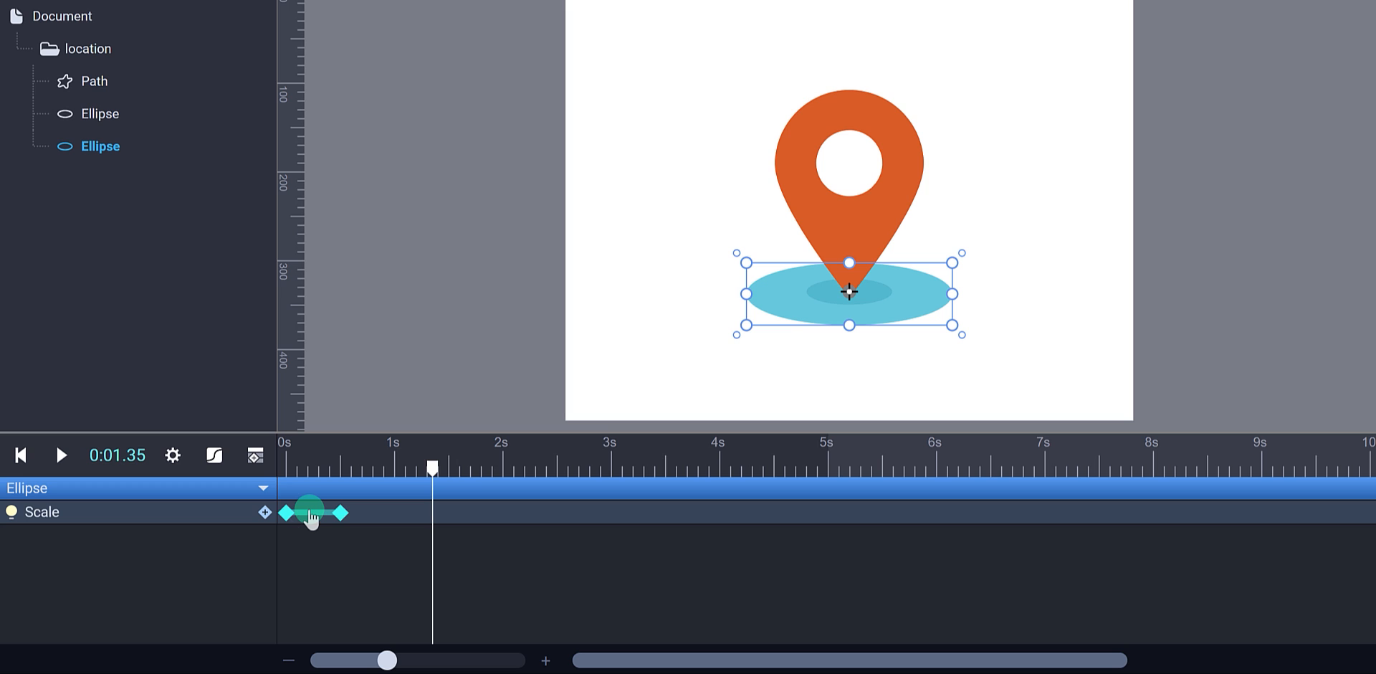
Step: Apply Ease In Out to both scale keyframes and customise its curve to about 0.71, 0.04, 0.23, 0.97
left_click(215, 462)
left_click(215, 463)
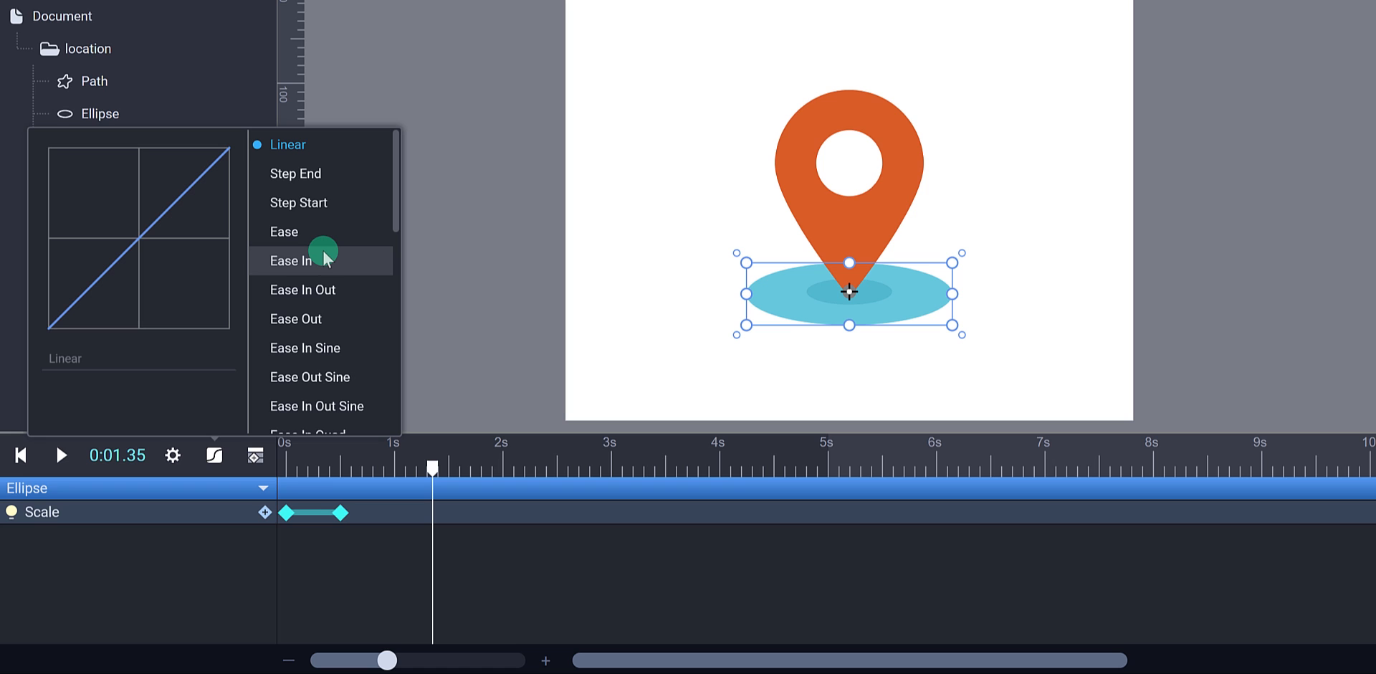
left_click(337, 290)
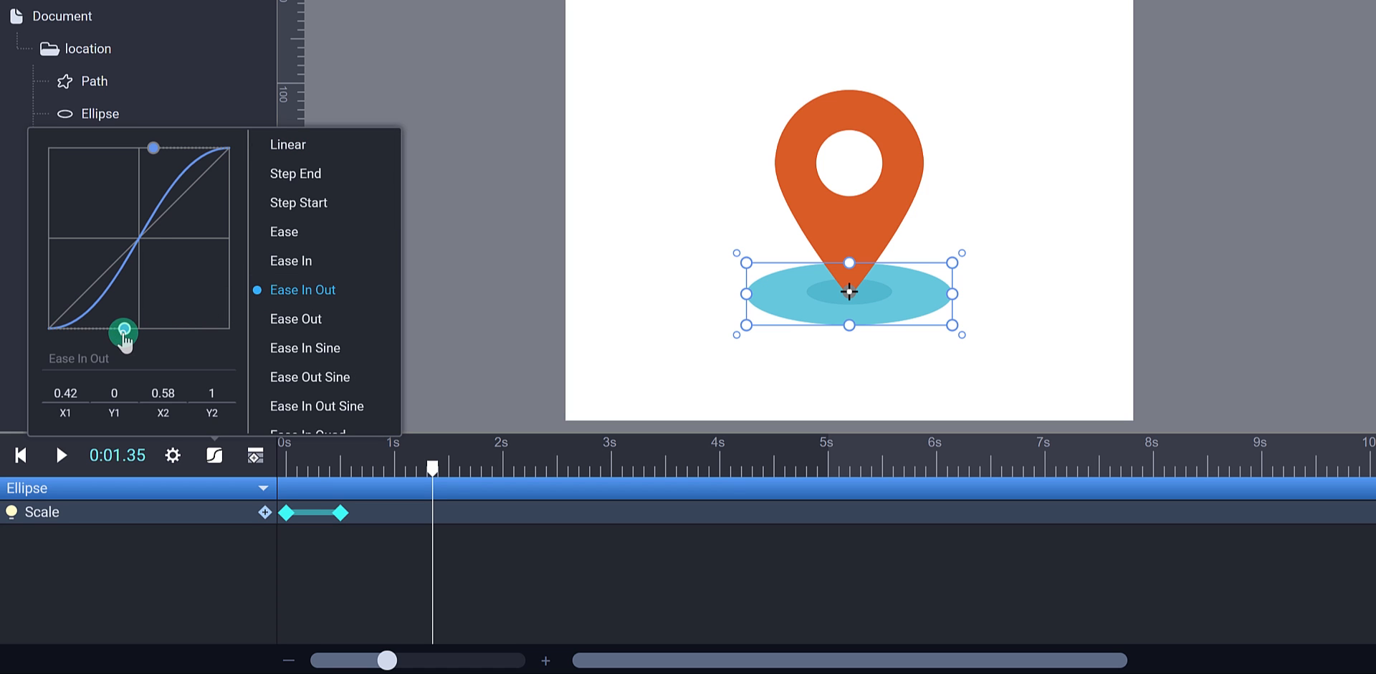
left_click_drag(123, 331, 183, 325)
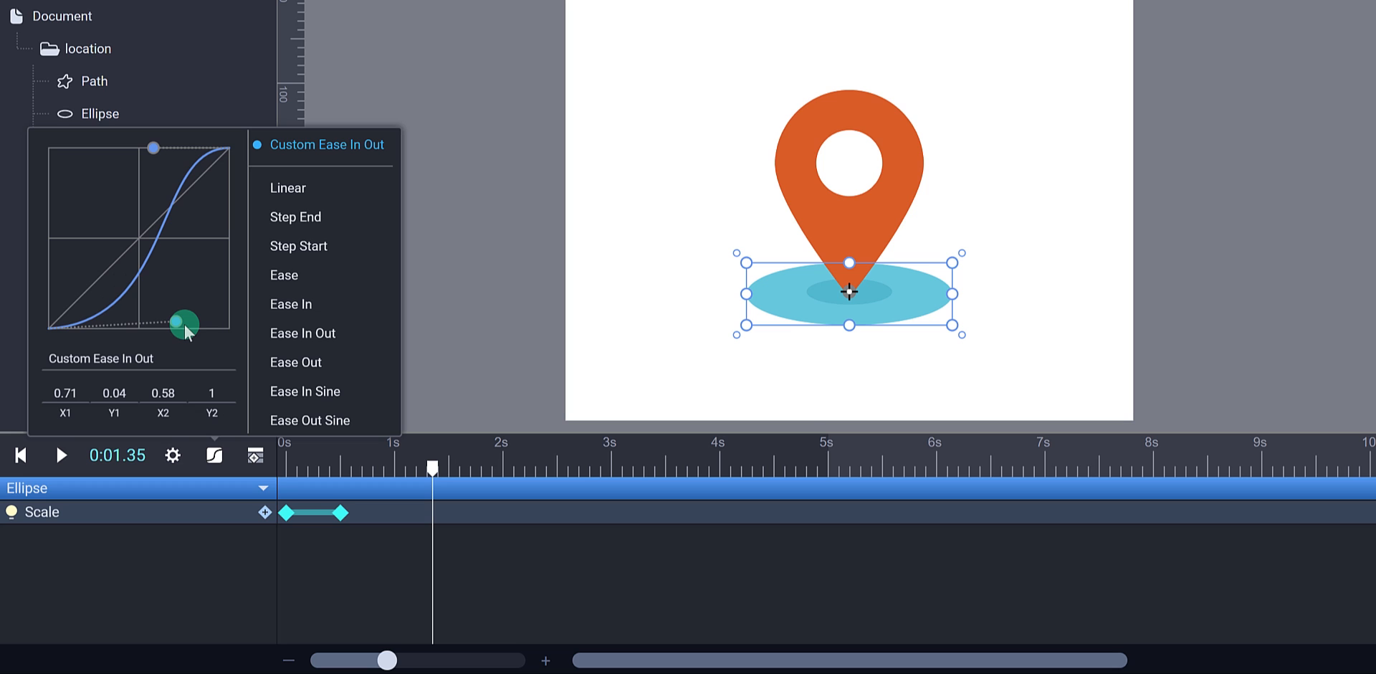
left_click_drag(156, 153, 89, 152)
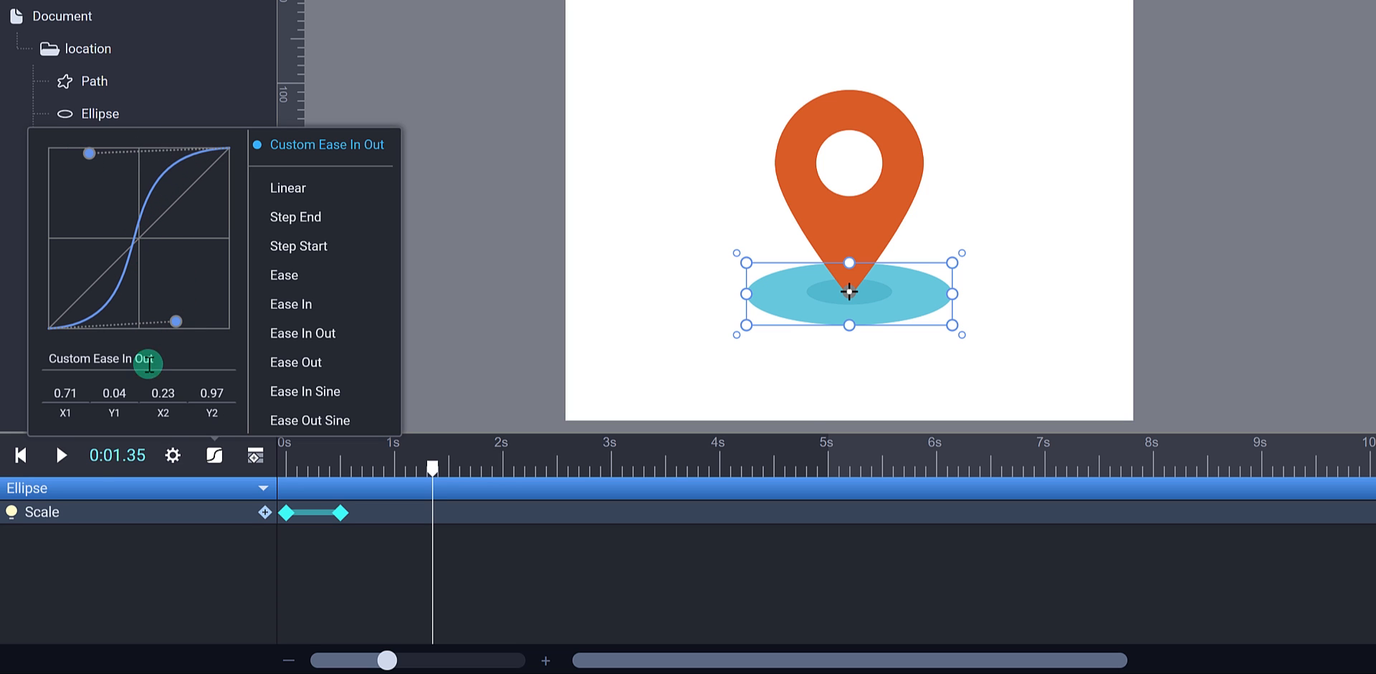
Step: Replay the large ellipse's animation from the start to check the custom easing, and return the playhead to 0.2 seconds
left_click(23, 457)
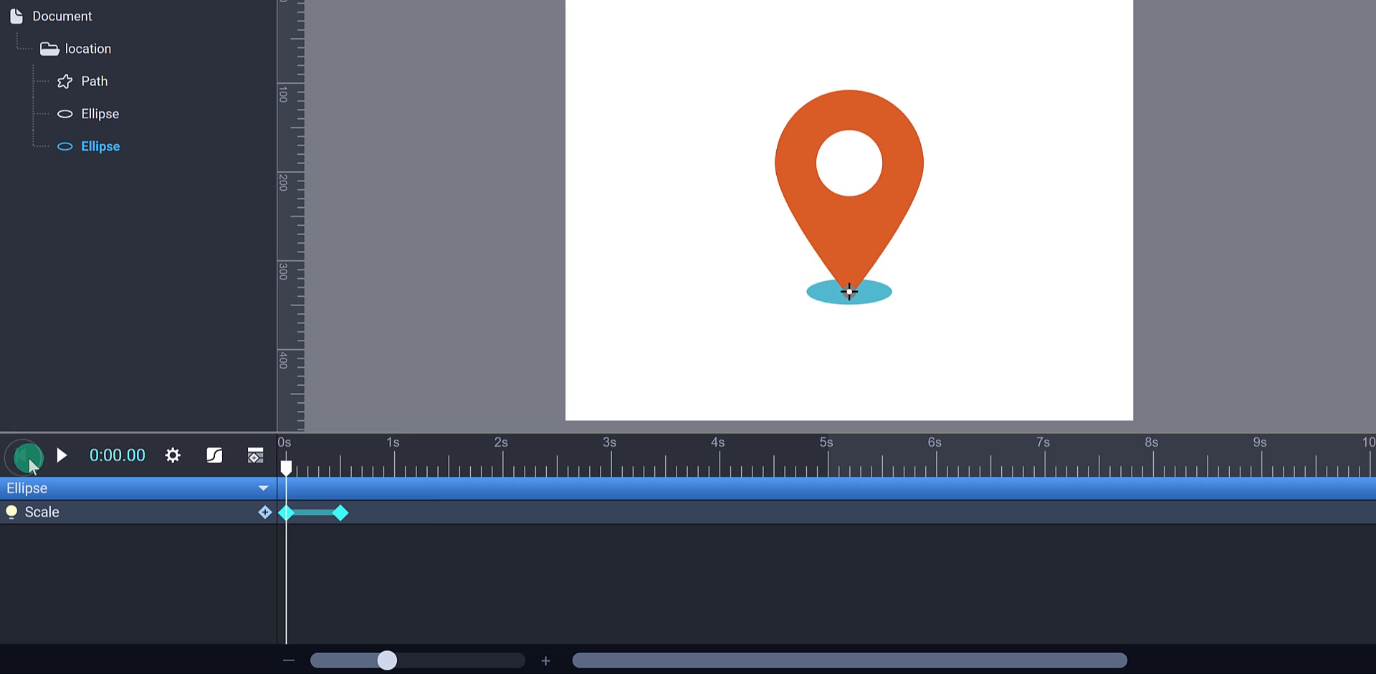
left_click(58, 457)
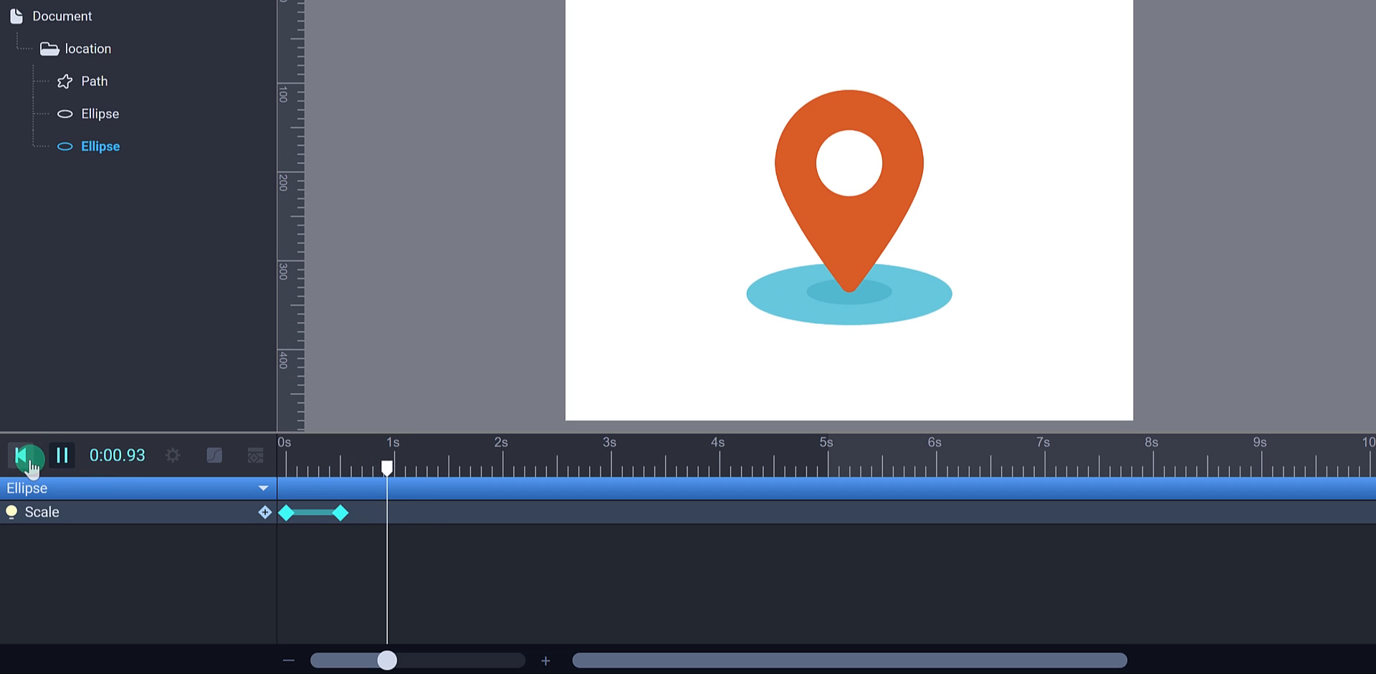
left_click(23, 459)
left_click(22, 457)
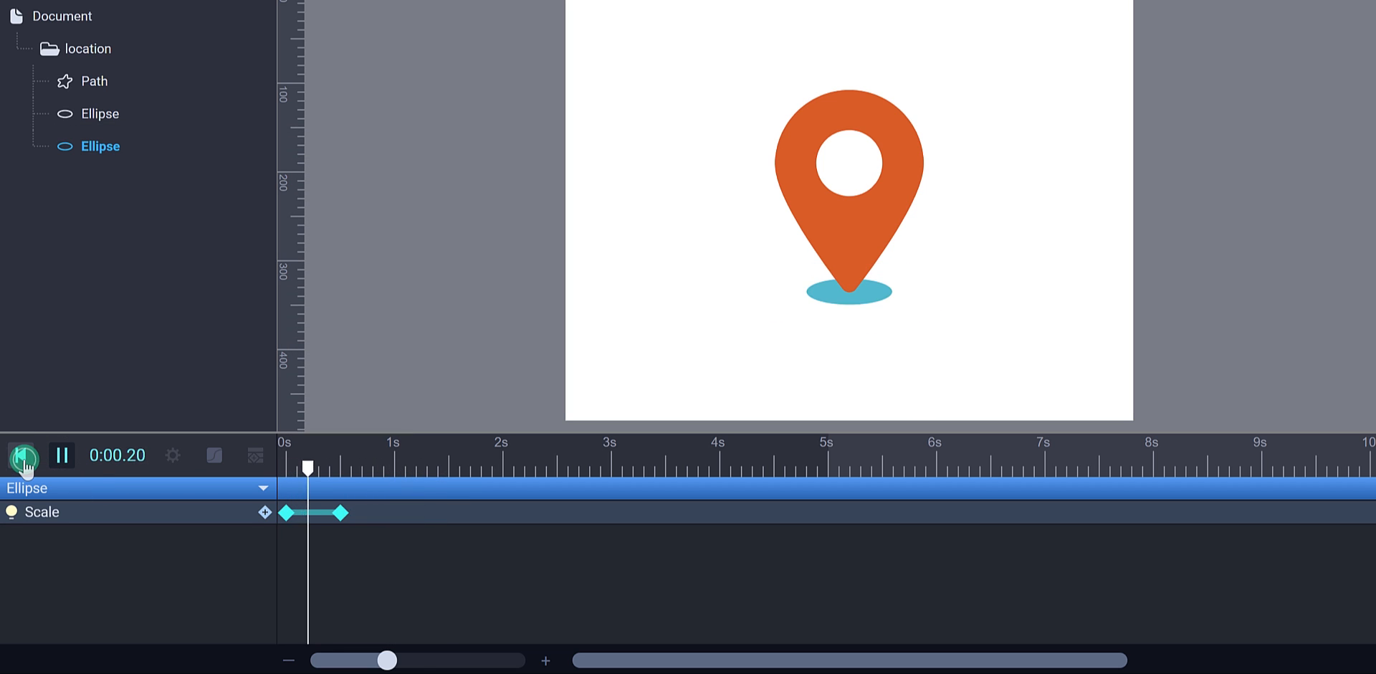
left_click(22, 456)
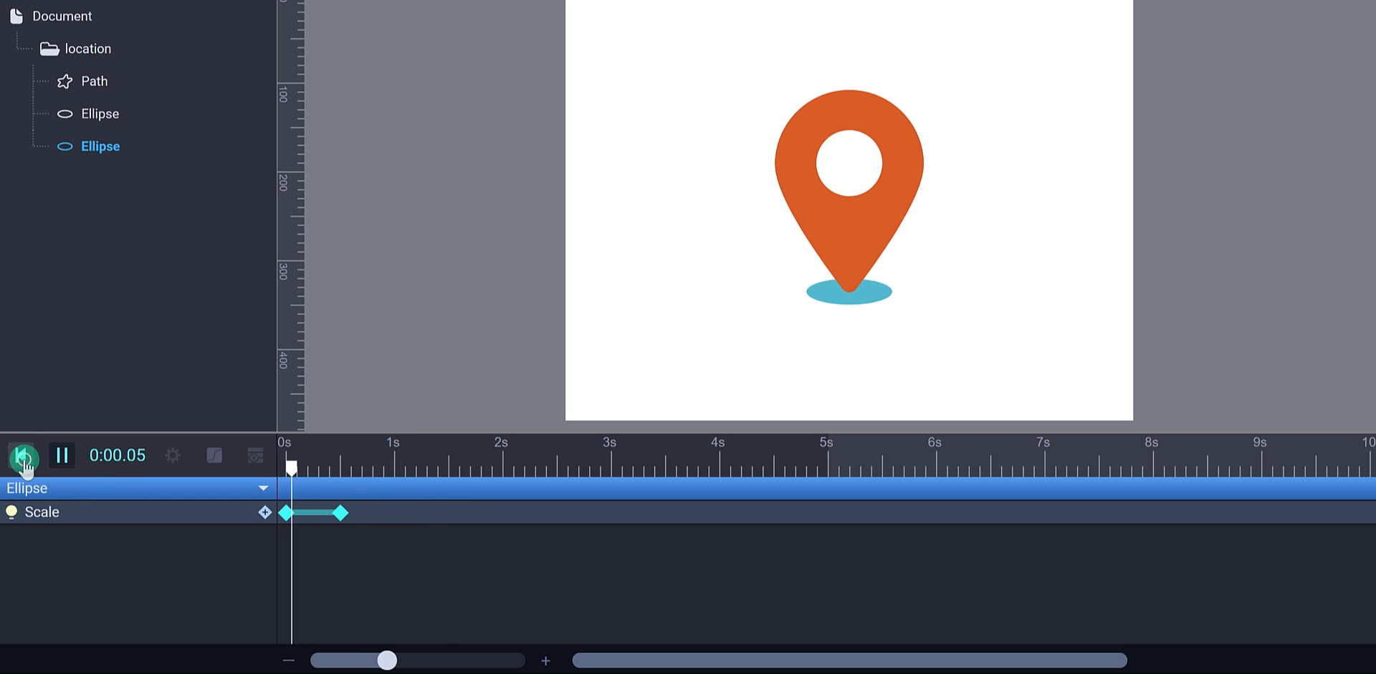
left_click(62, 455)
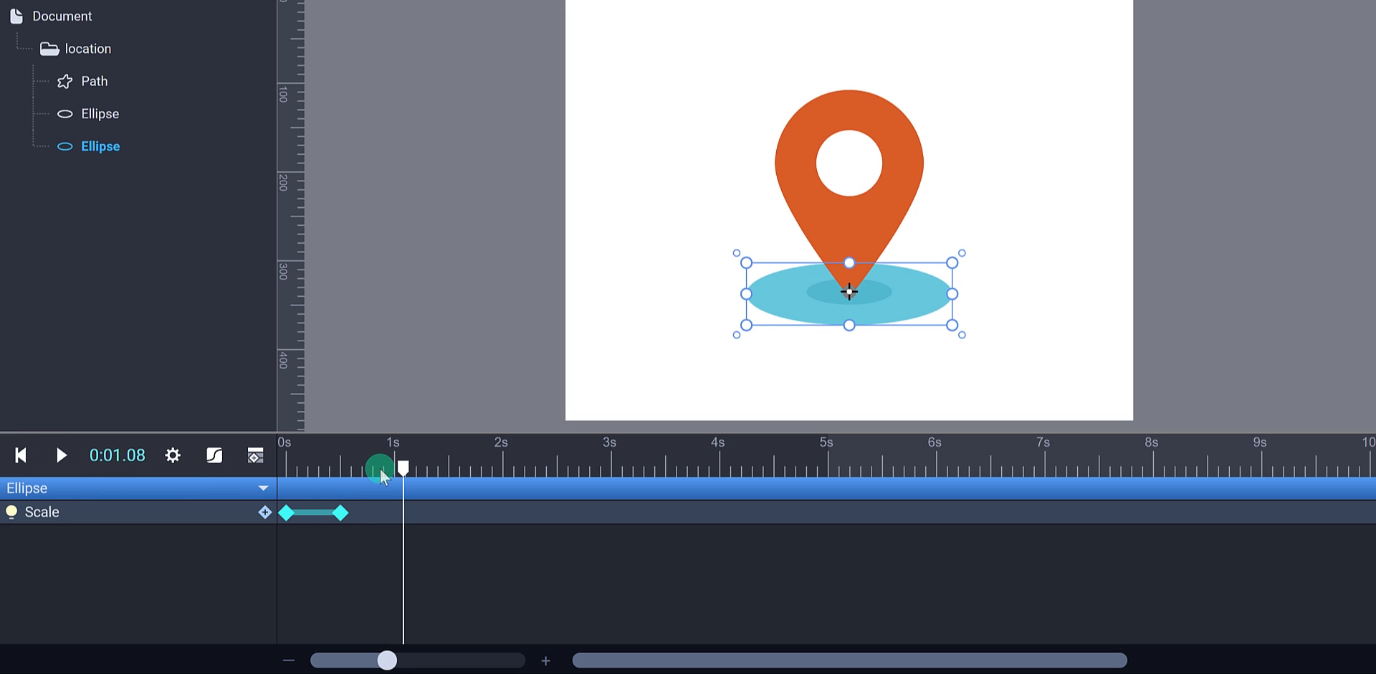
left_click_drag(328, 467, 308, 479)
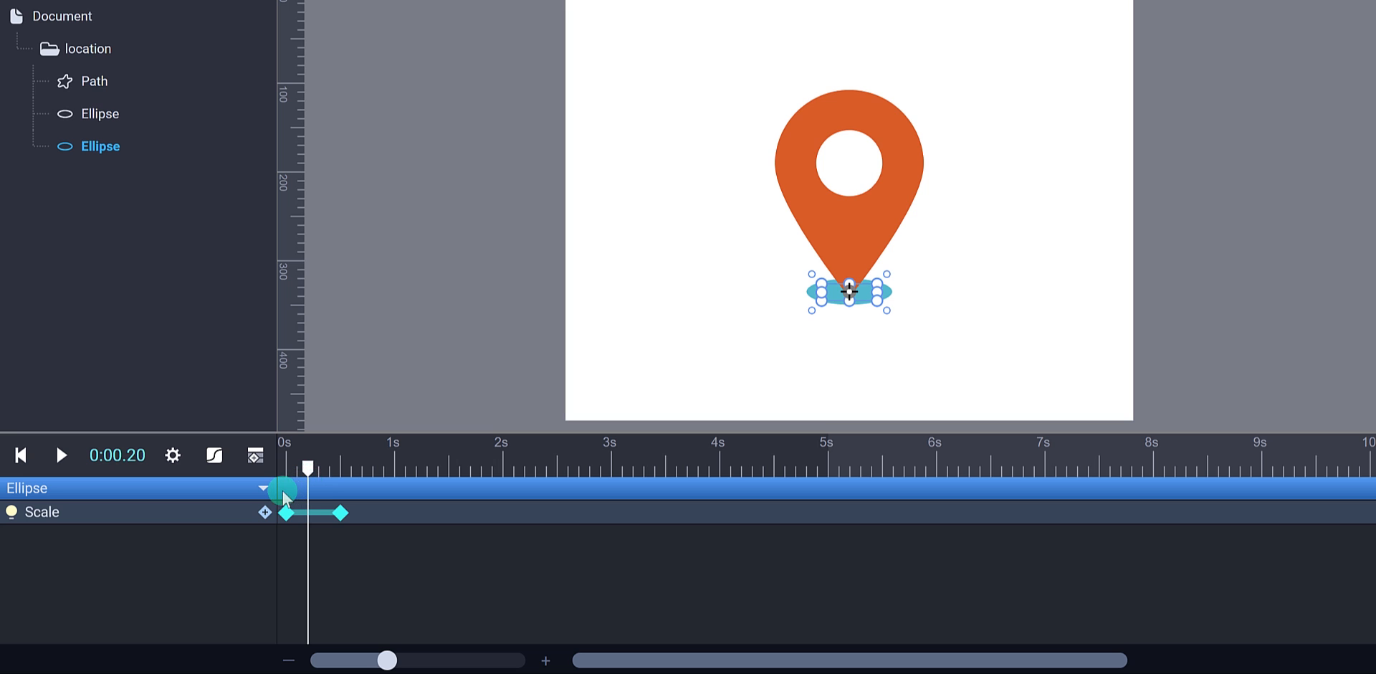
Step: Rename the smaller ellipse layer as "Ellipse Small"
left_click(114, 123)
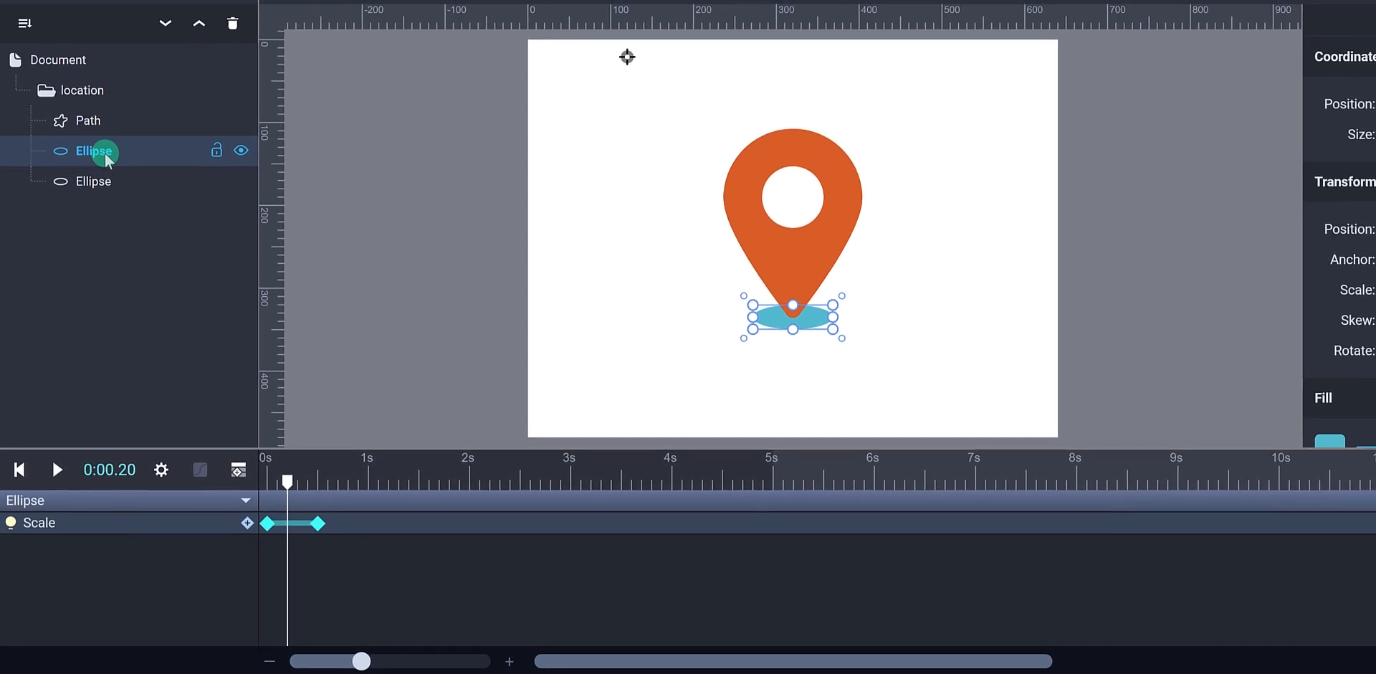
double_click(105, 155)
key("Right")
type("Sma")
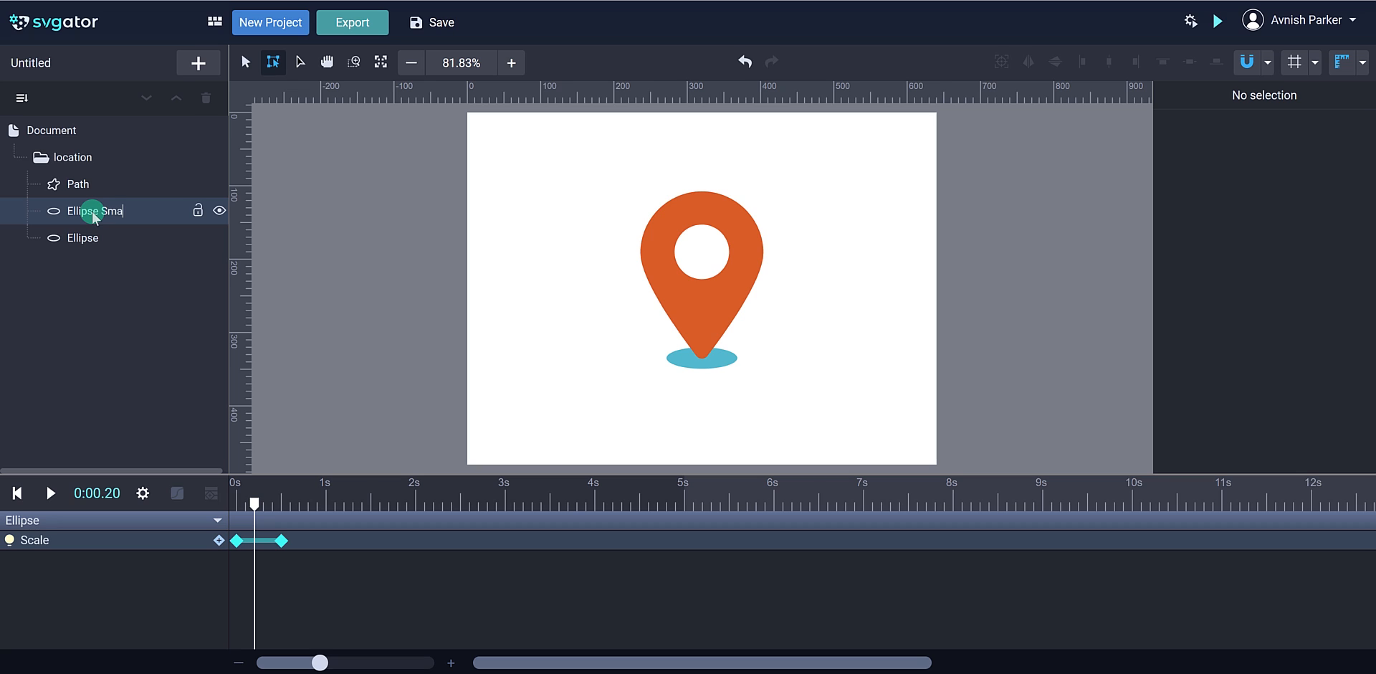
type("ll")
key("Return")
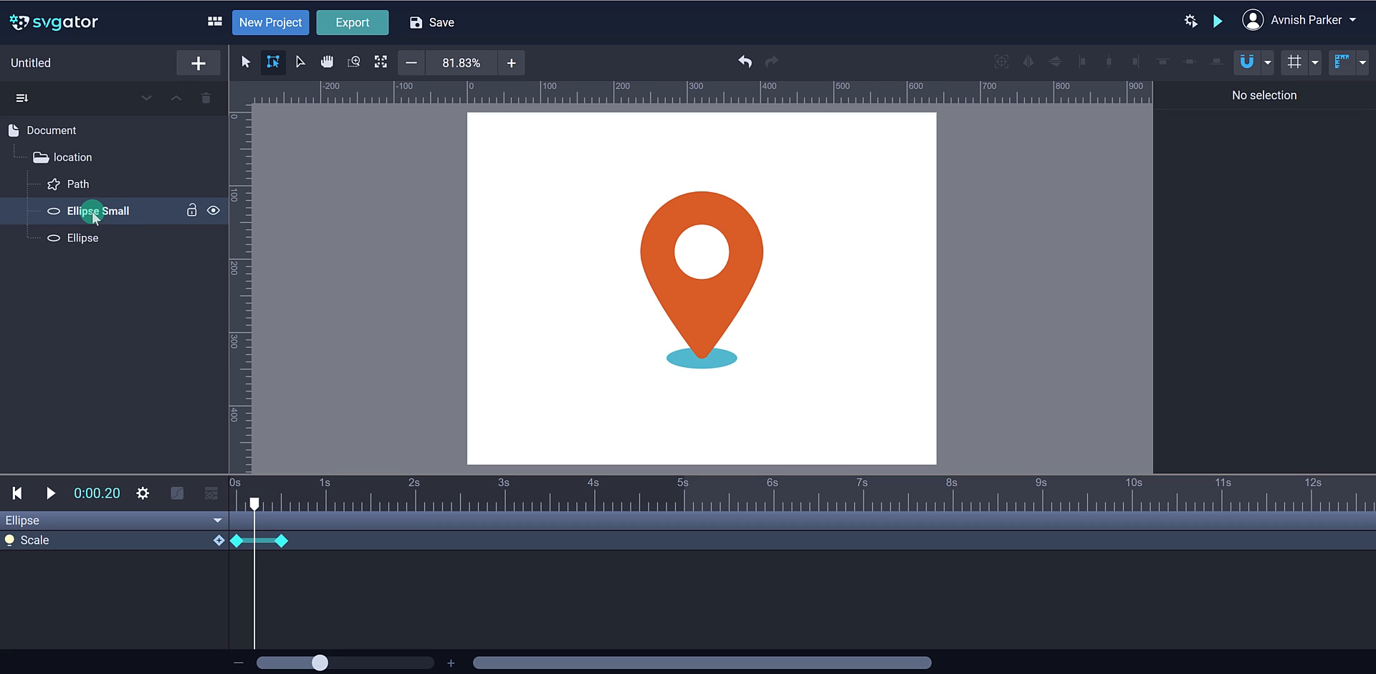
Step: Add a Scale animator to Ellipse Small with the playhead at 0.2 seconds
left_click(93, 214)
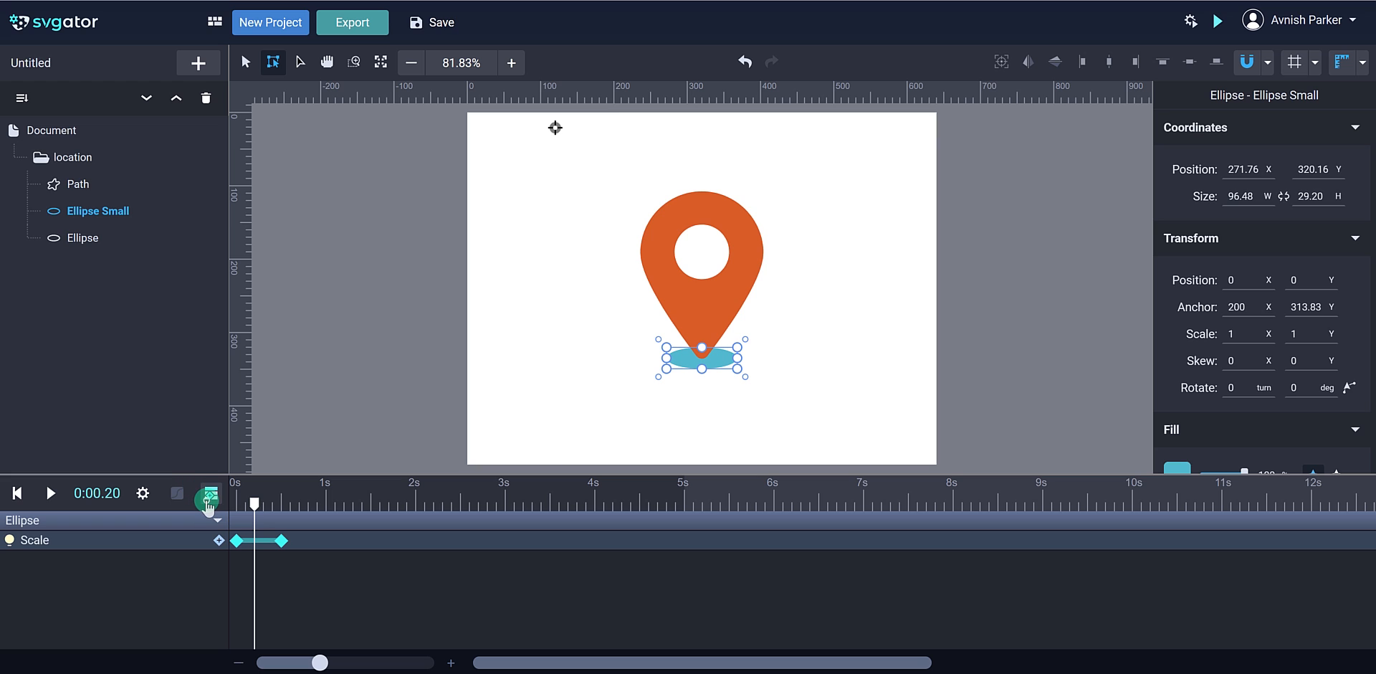
left_click(209, 492)
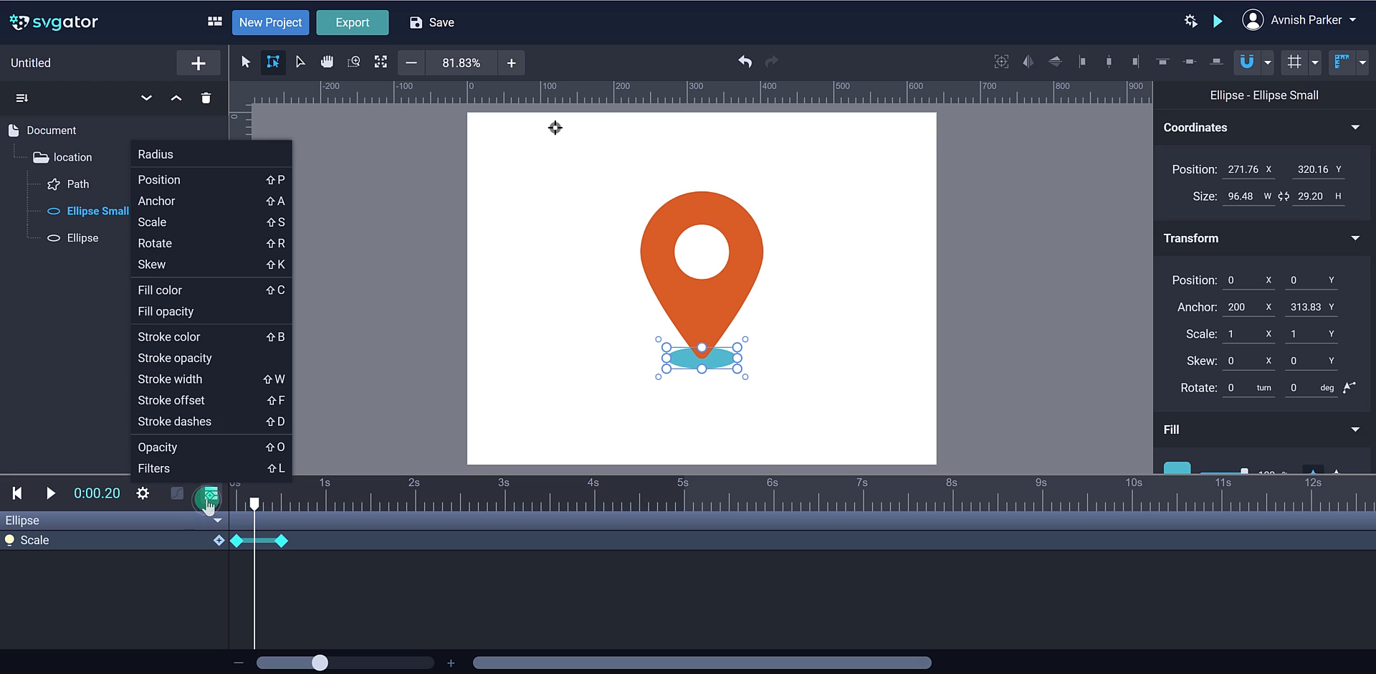
left_click(231, 222)
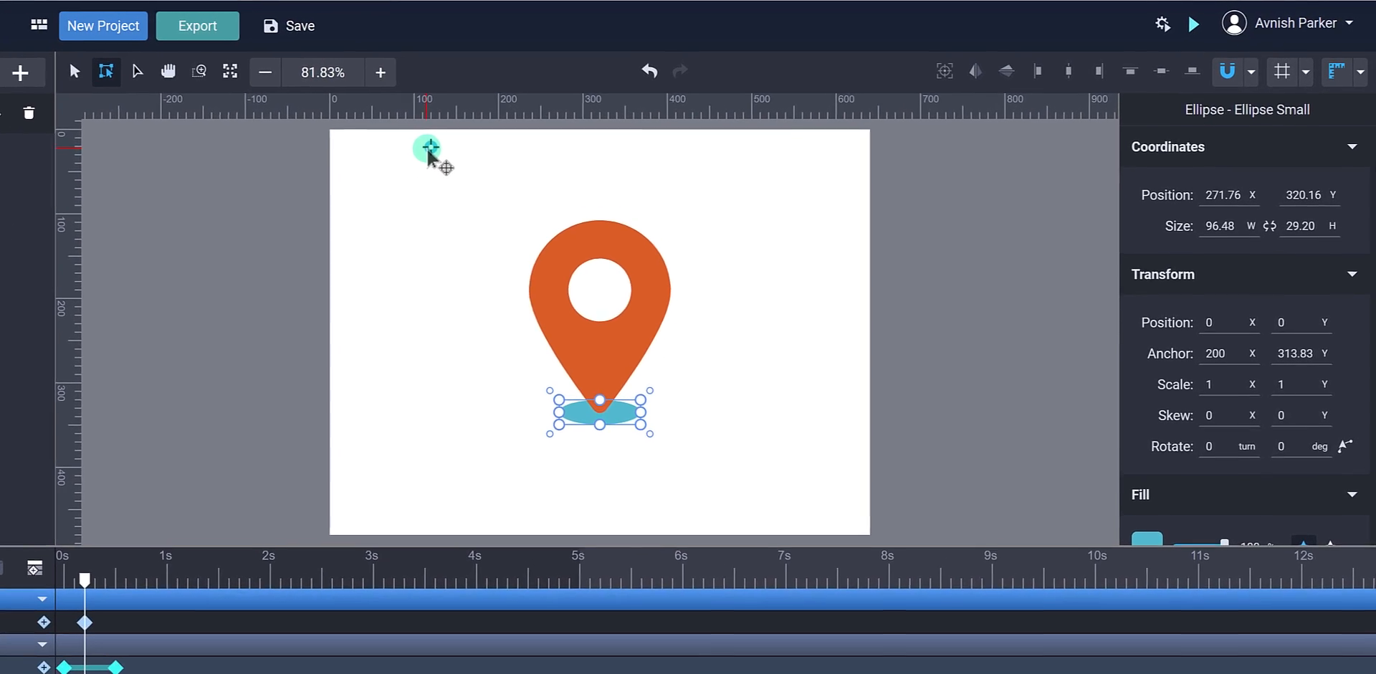
Step: Move Ellipse Small's transform origin to its exact centre at the pin's tip
left_click_drag(548, 132, 545, 136)
left_click_drag(363, 169, 547, 448)
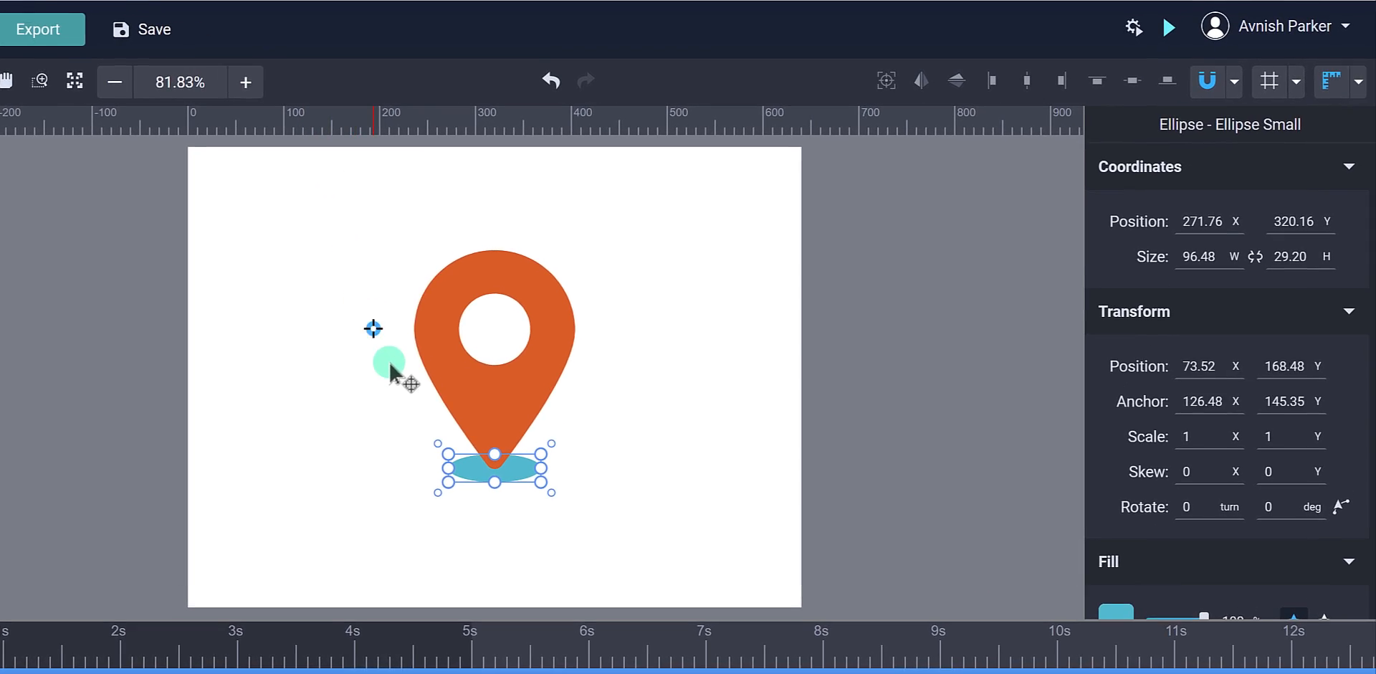
left_click_drag(423, 520, 421, 522)
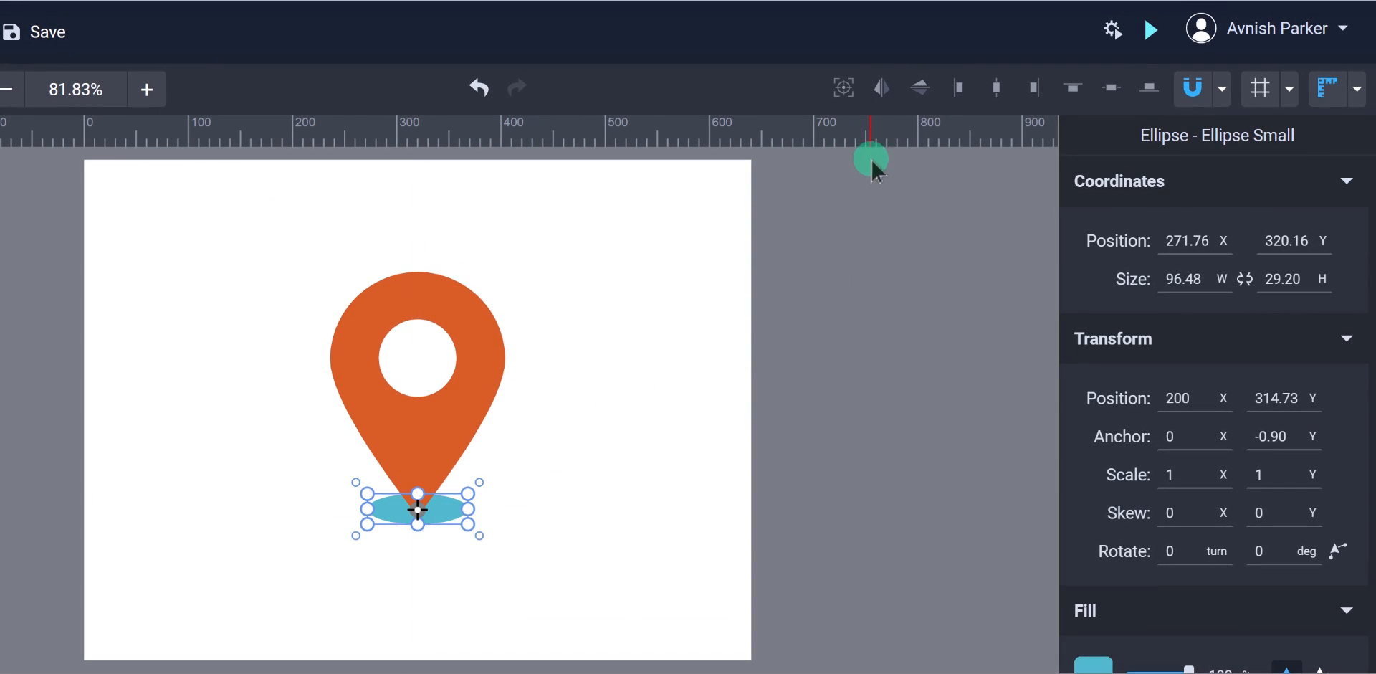
left_click(853, 89)
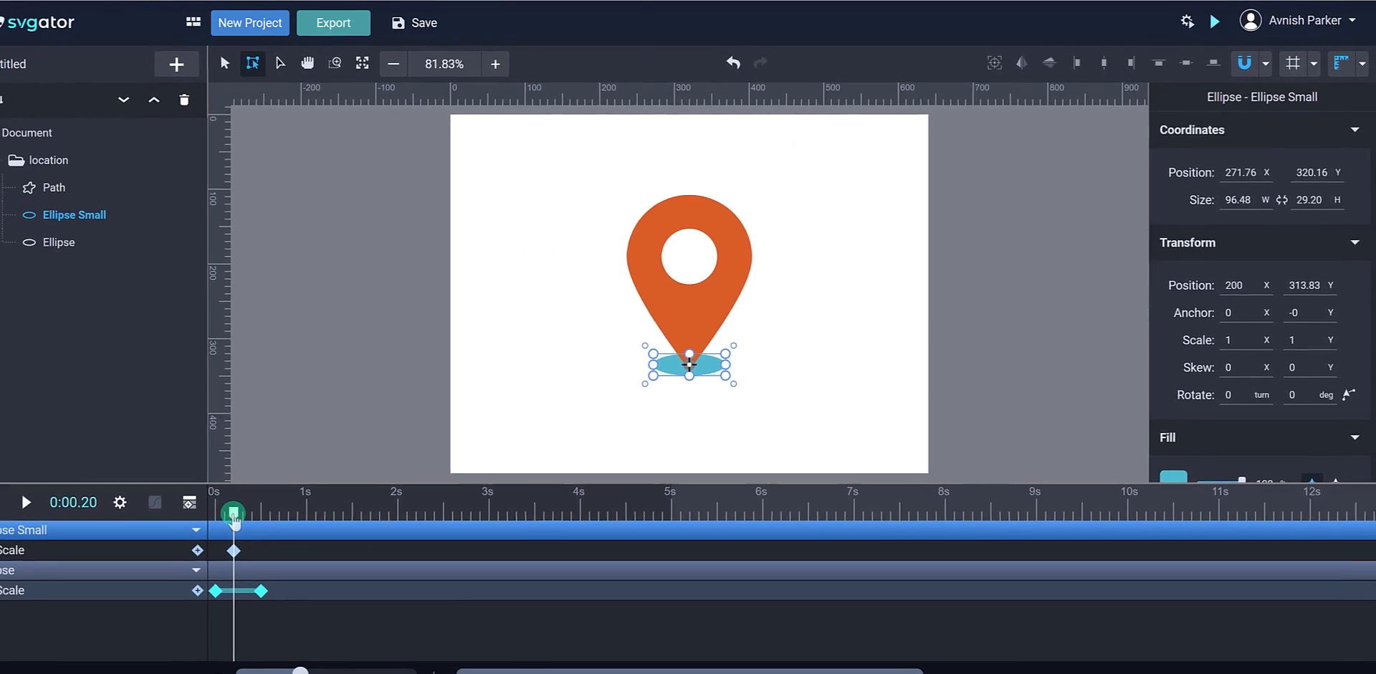
Step: Move Ellipse Small's scale keyframe to 0.9 seconds, keeping the playhead at 0.2 seconds
mouse_move(235, 521)
left_mouse_down()
mouse_move(293, 523)
mouse_move(236, 523)
mouse_move(287, 523)
mouse_move(260, 525)
left_mouse_up()
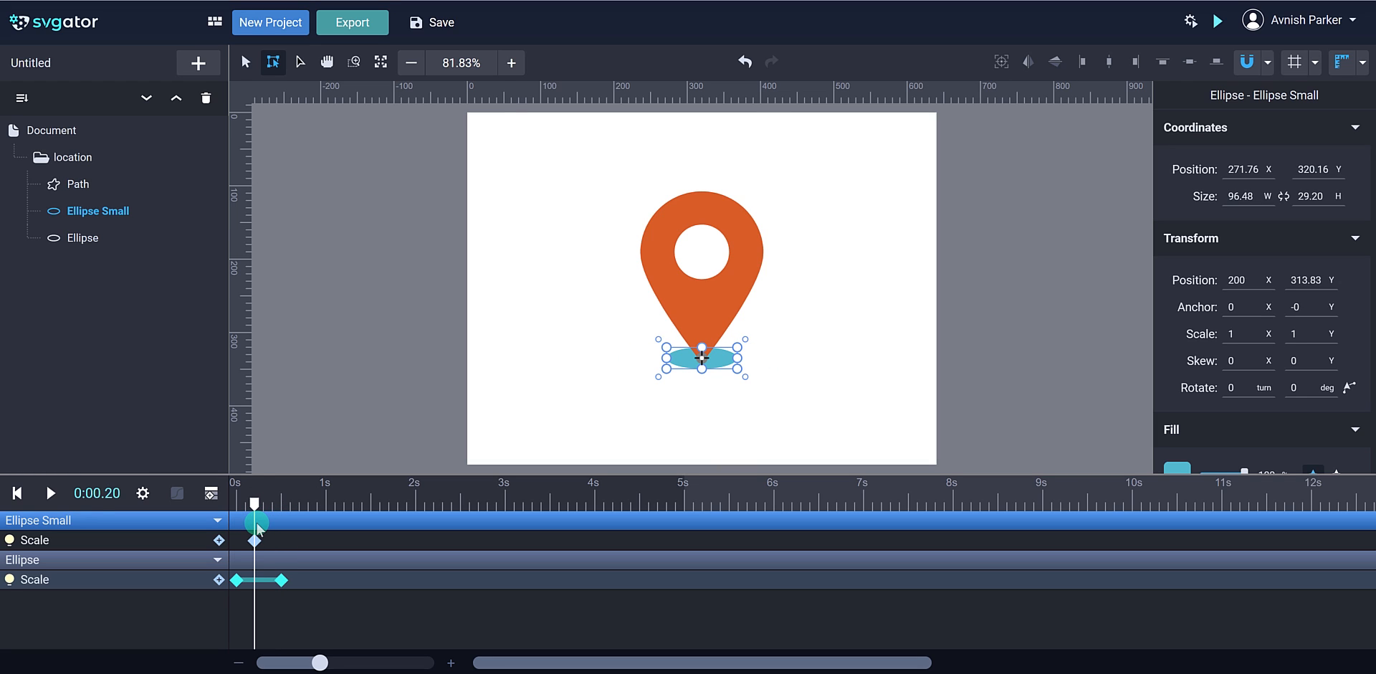
left_click(256, 542)
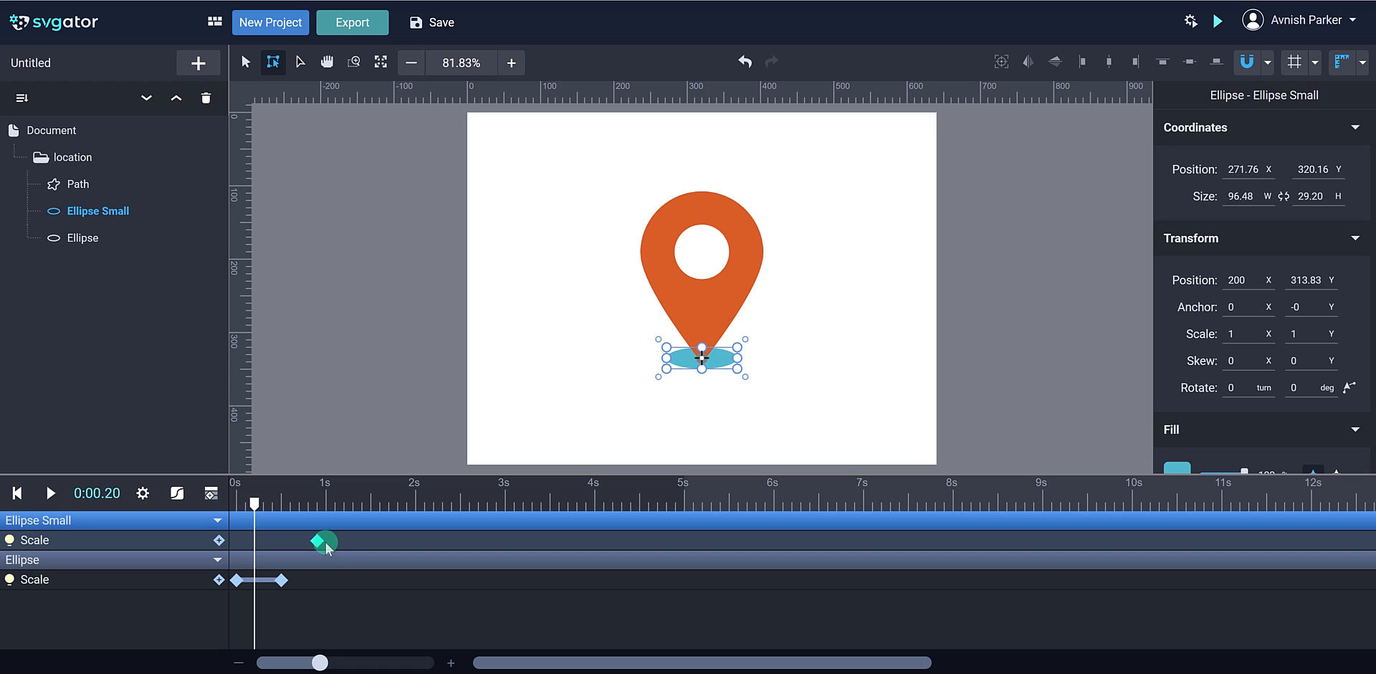
left_click(261, 518)
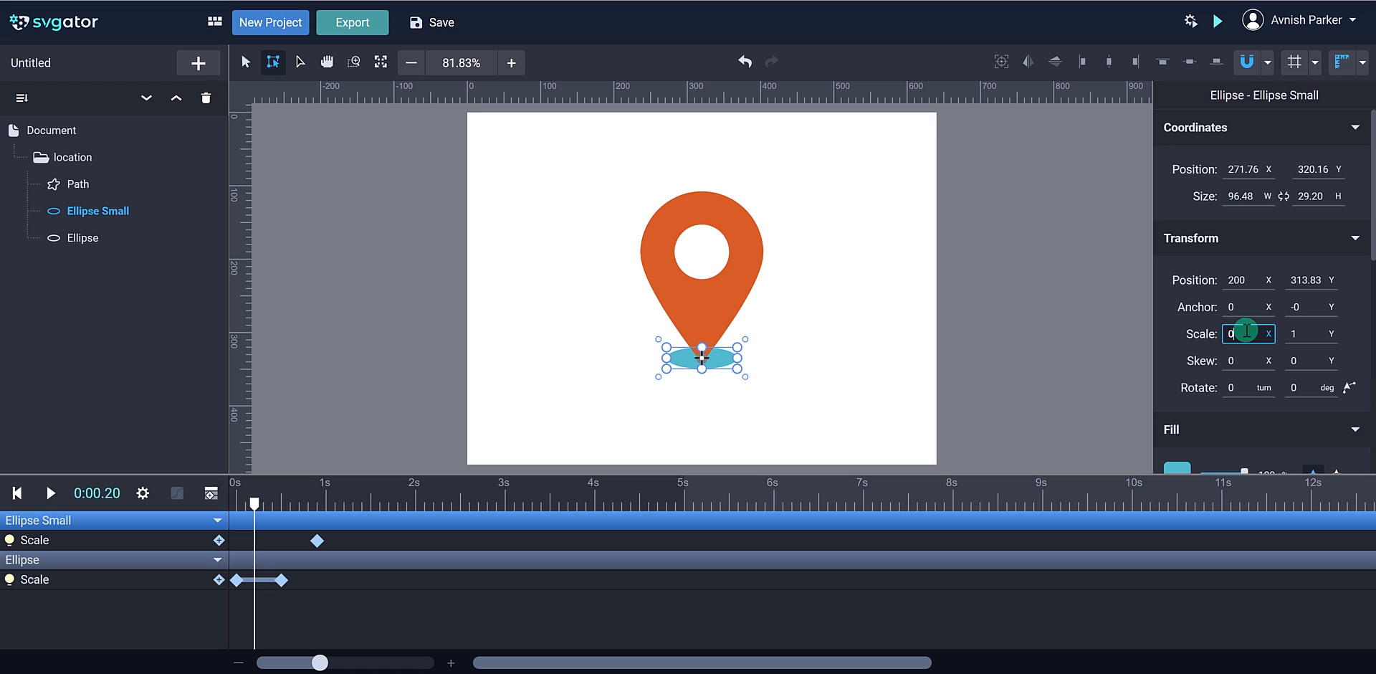
Step: Set Ellipse Small's scale to 0 on both axes at 0.2 seconds and scrub the timeline to check its growth
left_click(1247, 330)
type("0")
key("Tab")
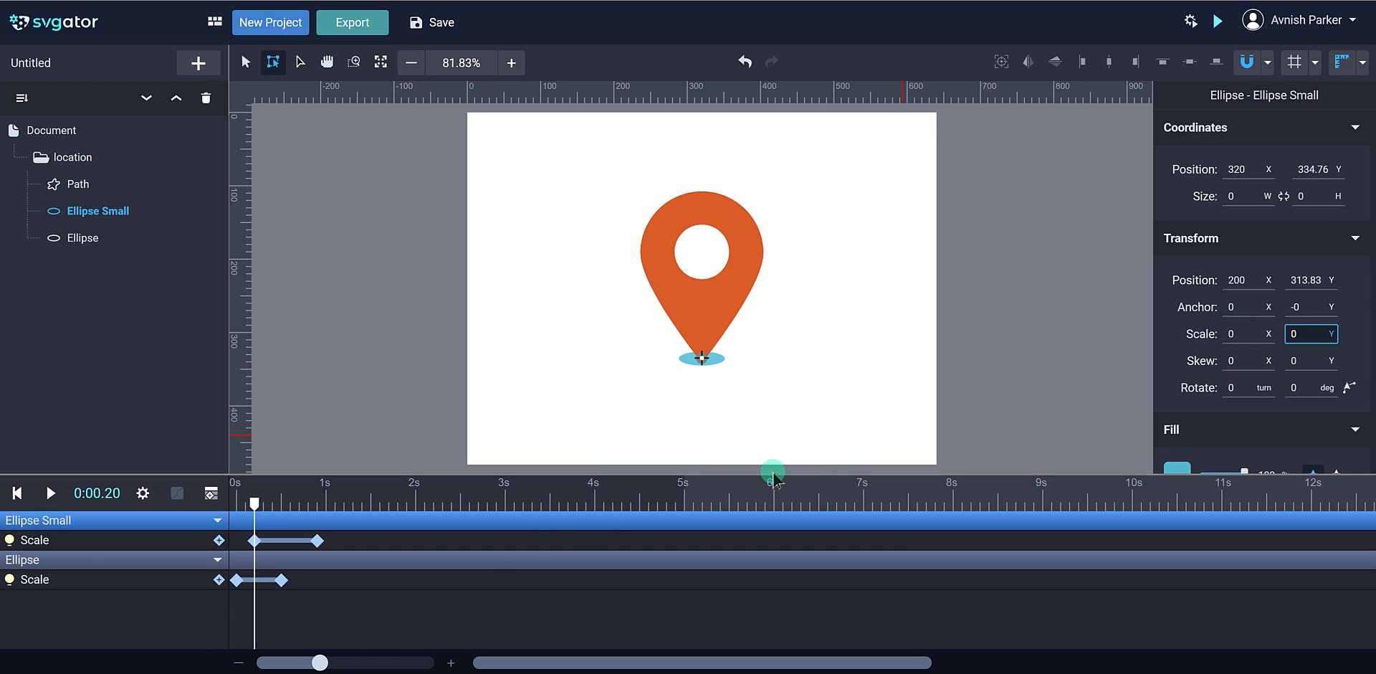
left_click(280, 600)
left_click_drag(252, 502, 294, 524)
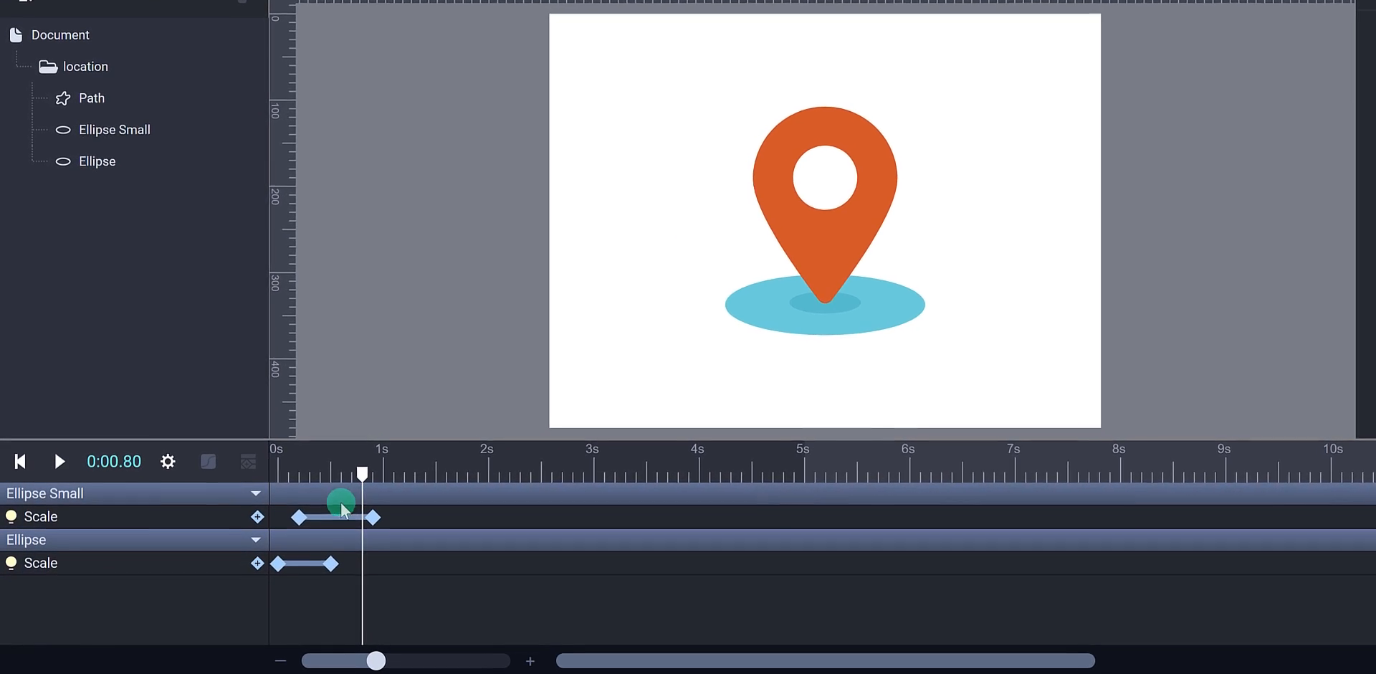
Step: Apply the saved Custom Ease In Out easing to both of Ellipse Small's scale keyframes
left_click(341, 505)
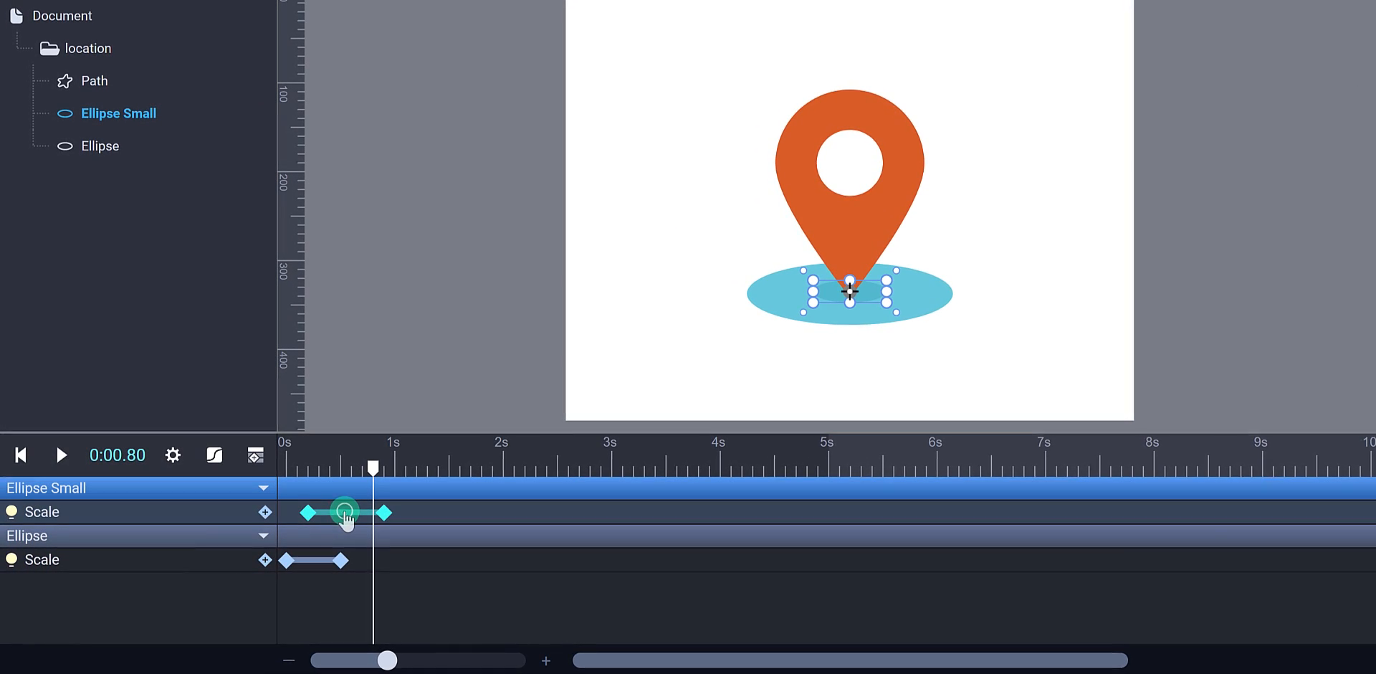
left_click(214, 454)
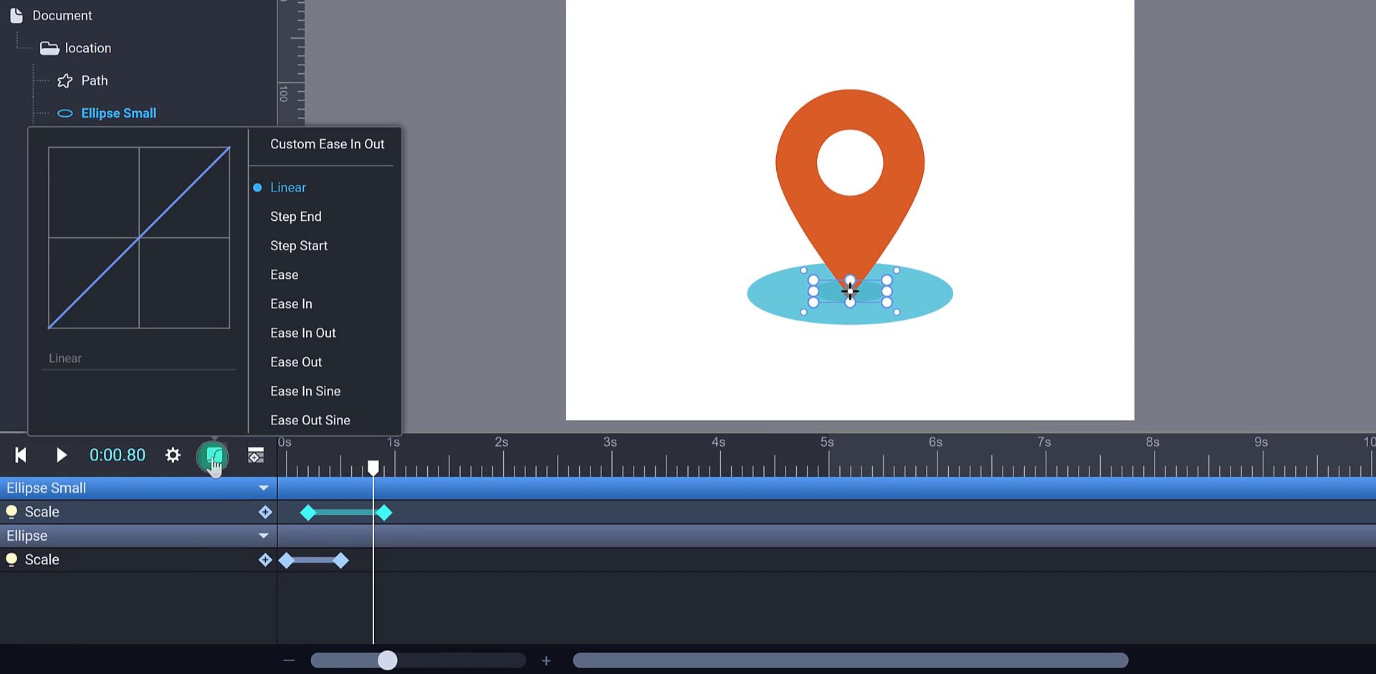
left_click(303, 149)
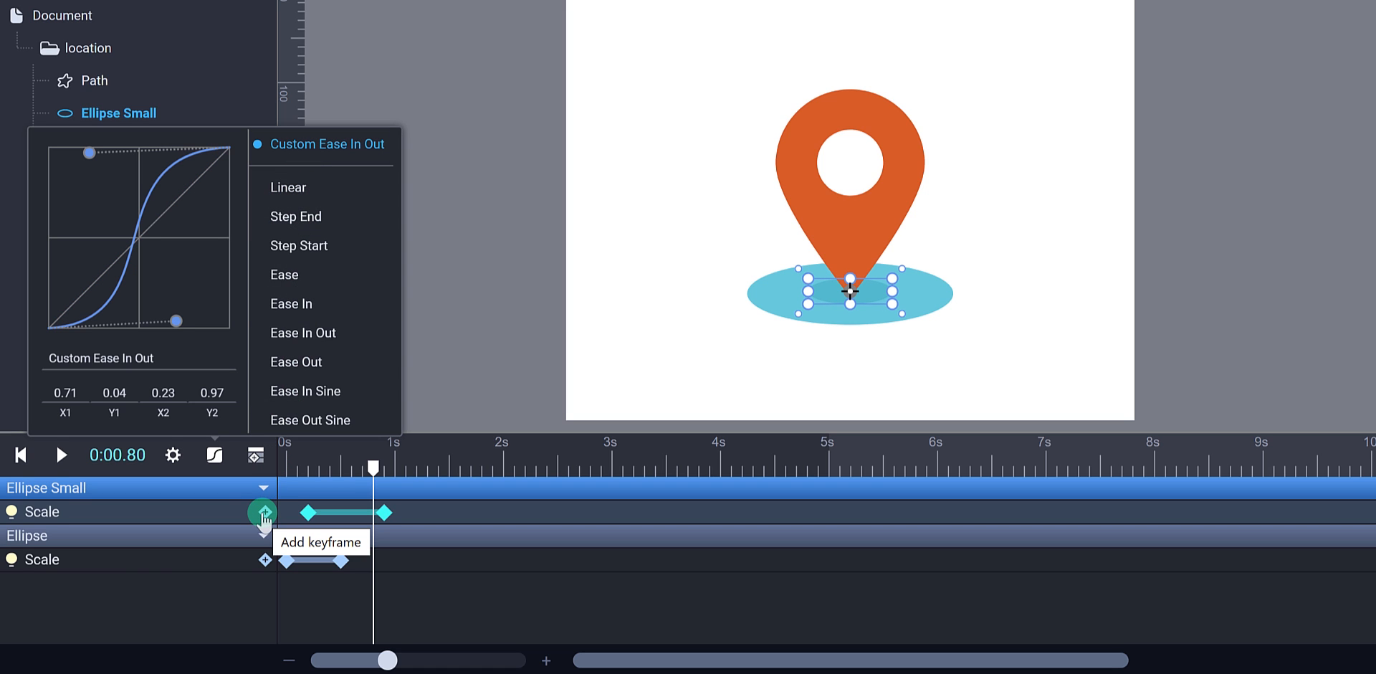
left_click(208, 601)
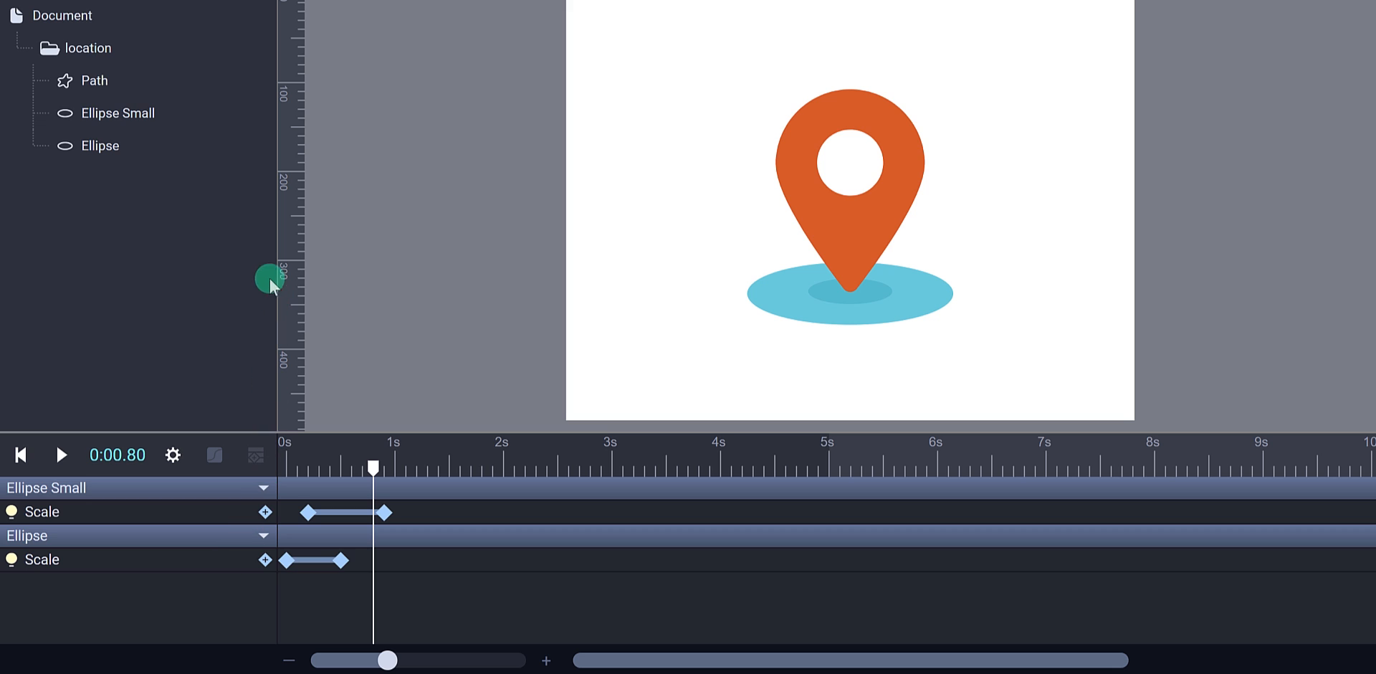
Step: Move the pin path's transform origin to the tip of the pin
left_click(108, 86)
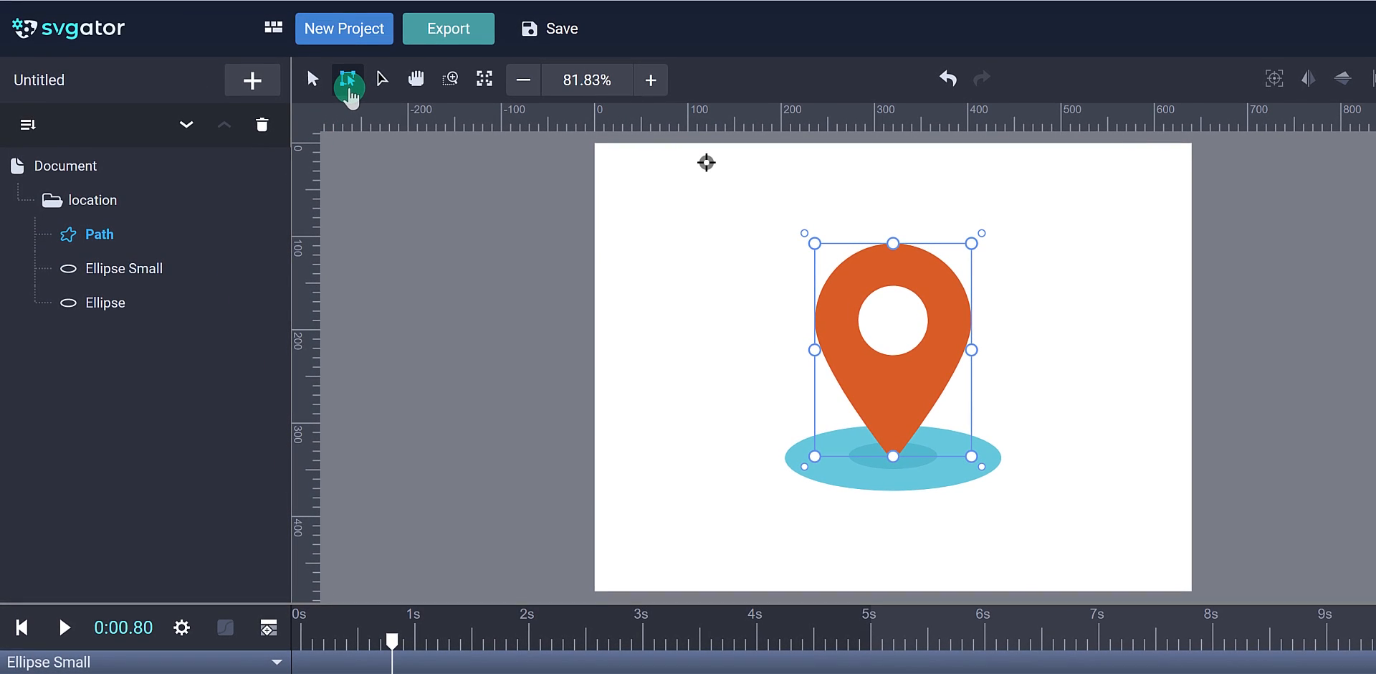
left_click_drag(702, 184, 898, 462)
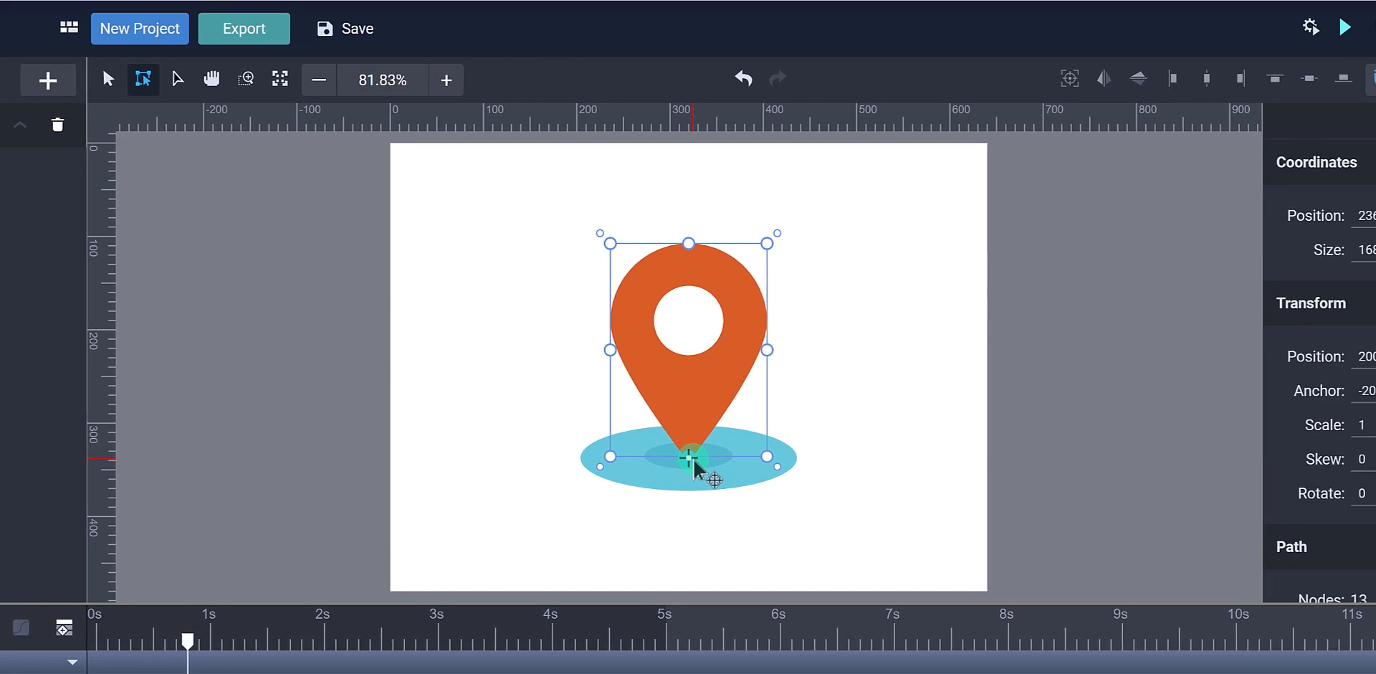
left_click(1299, 79)
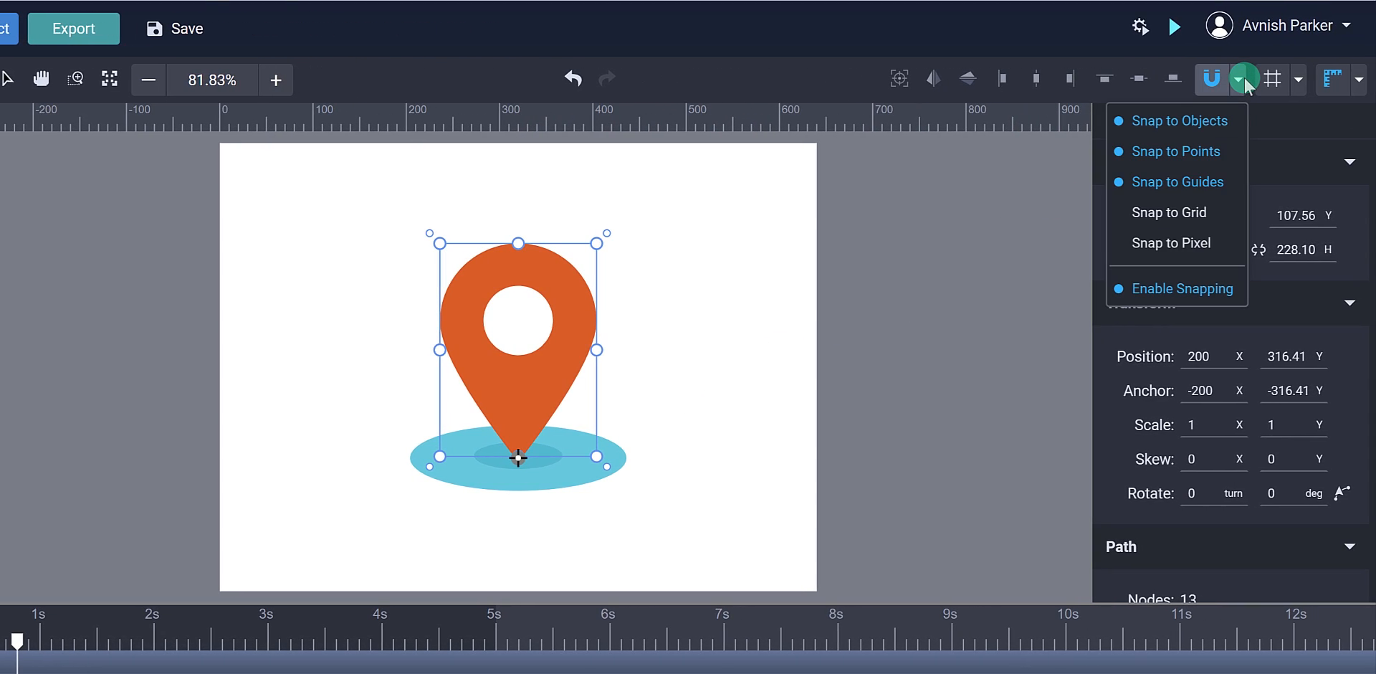
left_click(1244, 78)
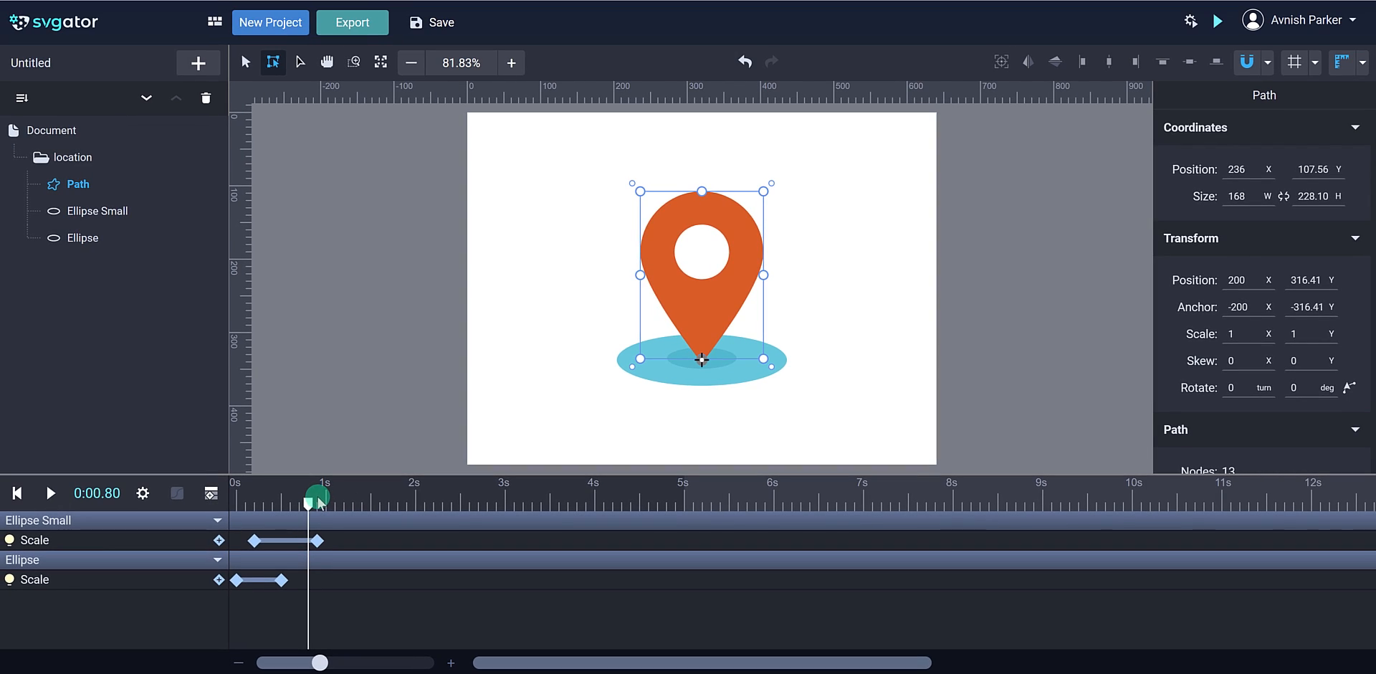
Step: Add a Scale animator to the pin path with the playhead at 0.7 seconds and move its keyframe to 1.5 seconds
mouse_move(309, 505)
left_mouse_down()
mouse_move(283, 507)
mouse_move(300, 507)
left_mouse_up()
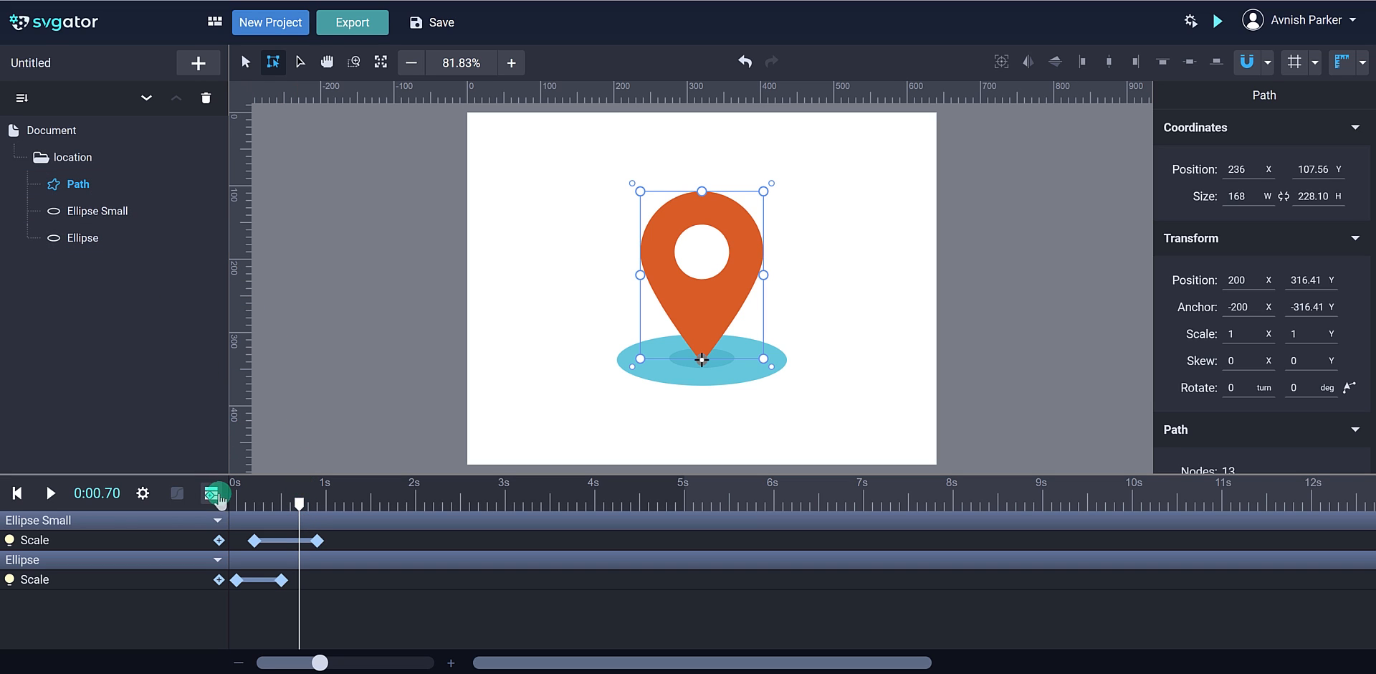
left_click(212, 494)
left_click(198, 226)
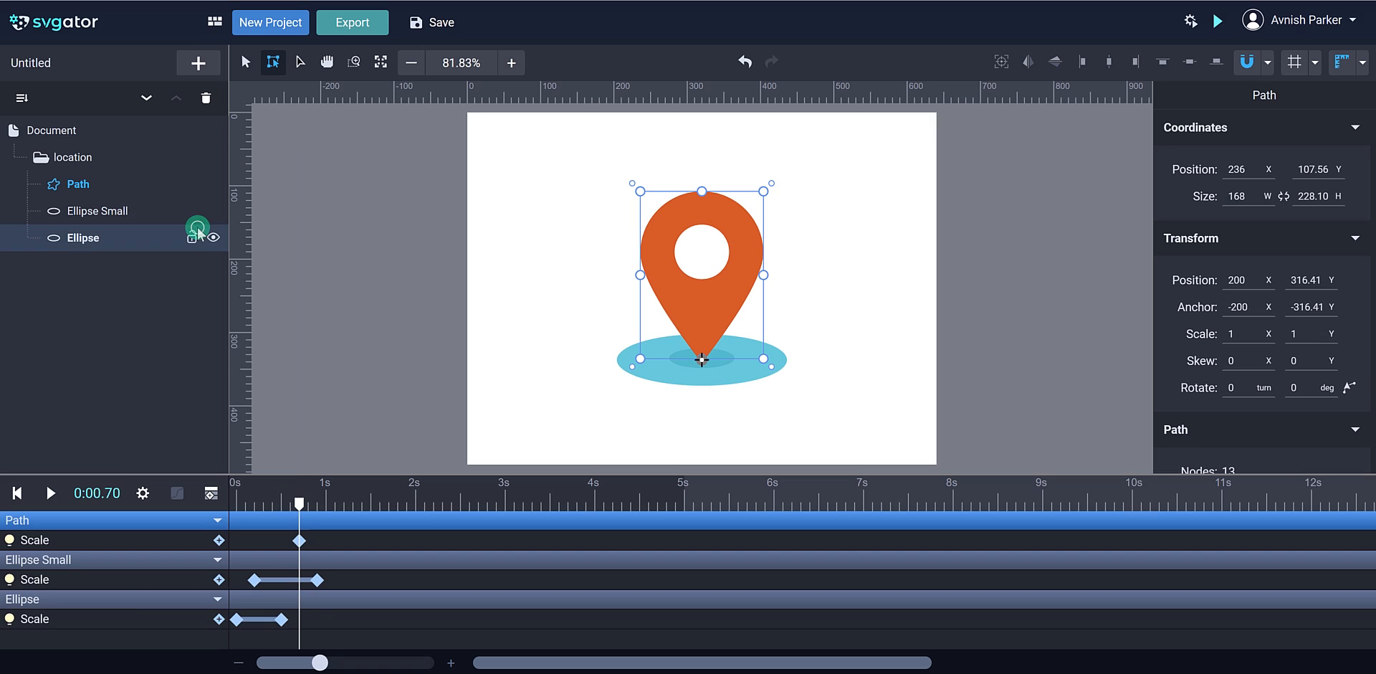
left_click(299, 541)
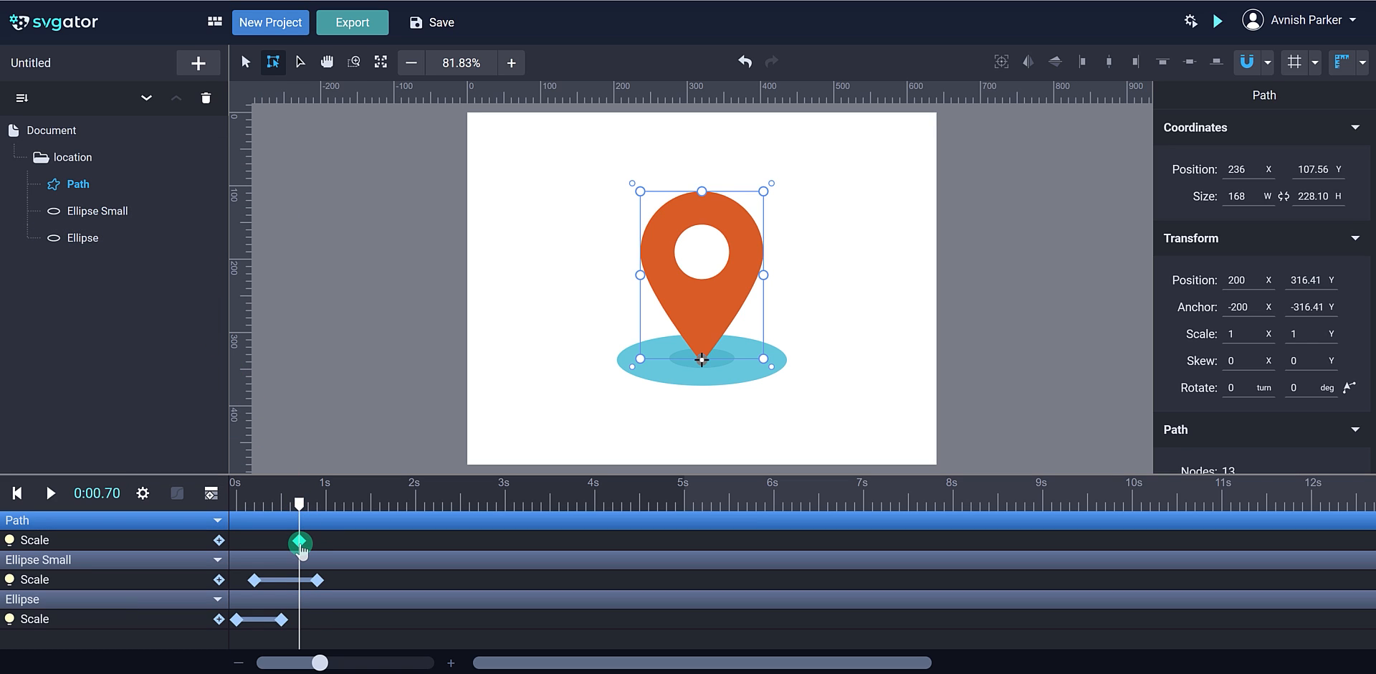
left_click_drag(301, 549, 382, 546)
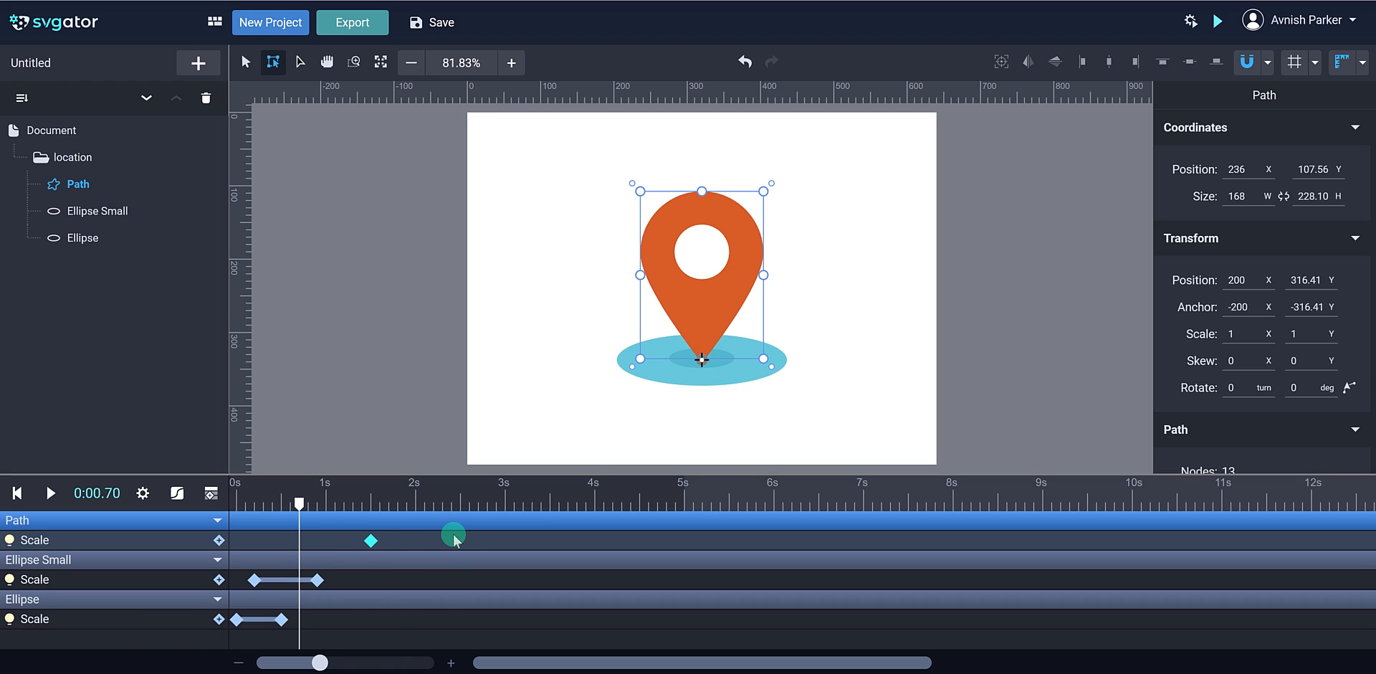
Step: Set the pin path's scale to 0 on both axes at 0.7 seconds
left_click(1257, 327)
double_click(1245, 330)
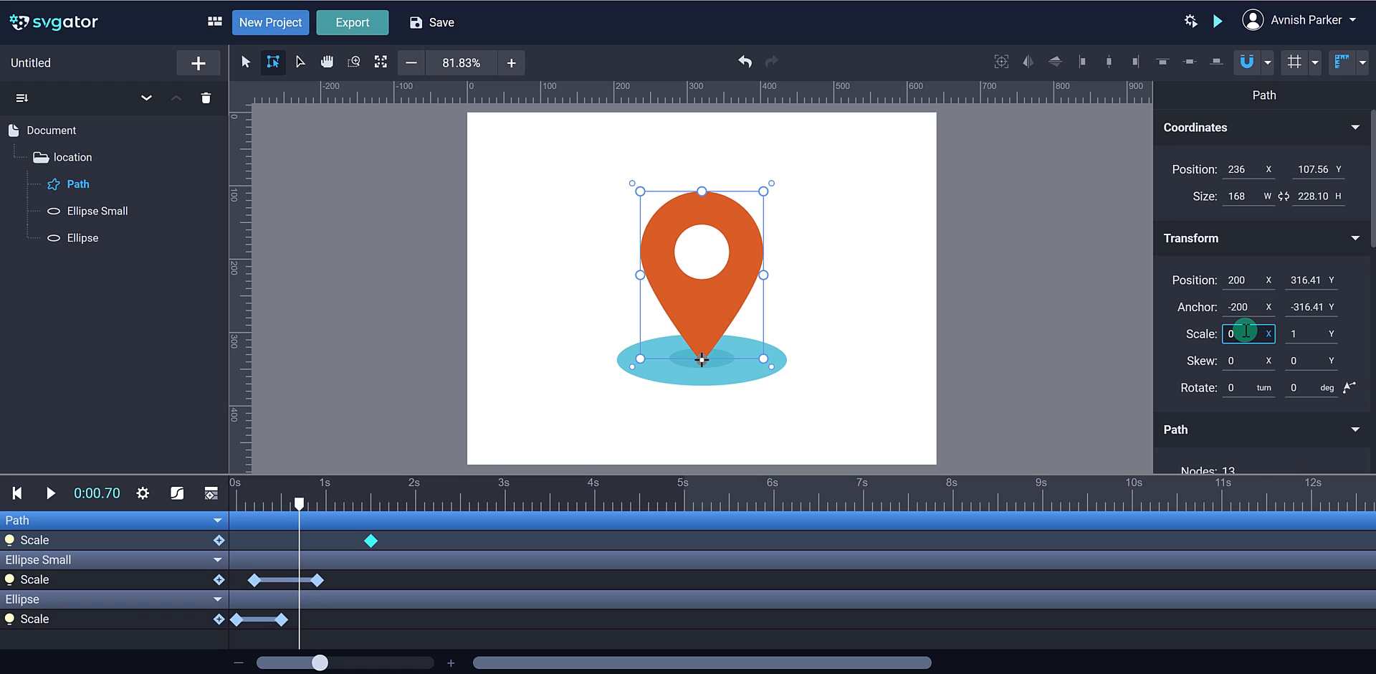
type("0")
key("Tab")
key("Return")
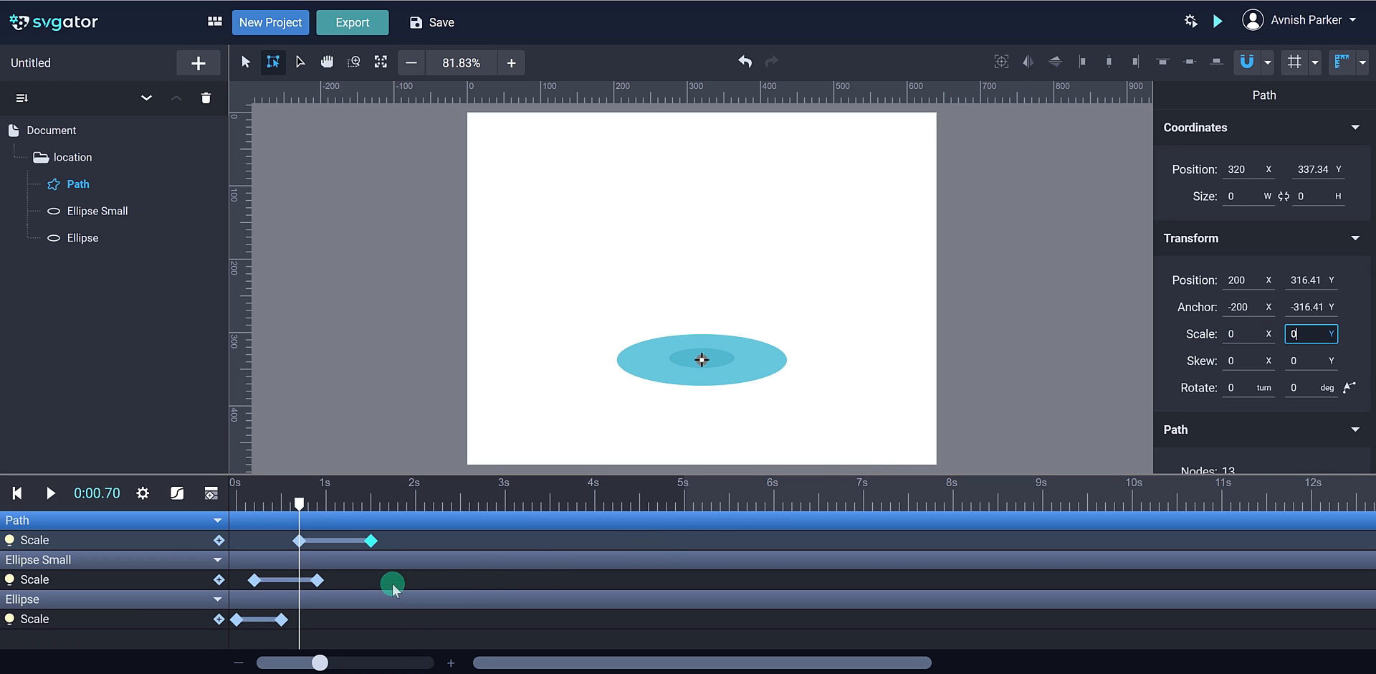
Step: Play the whole animation from the start to check how the ellipses and pin scale up
left_click(237, 502)
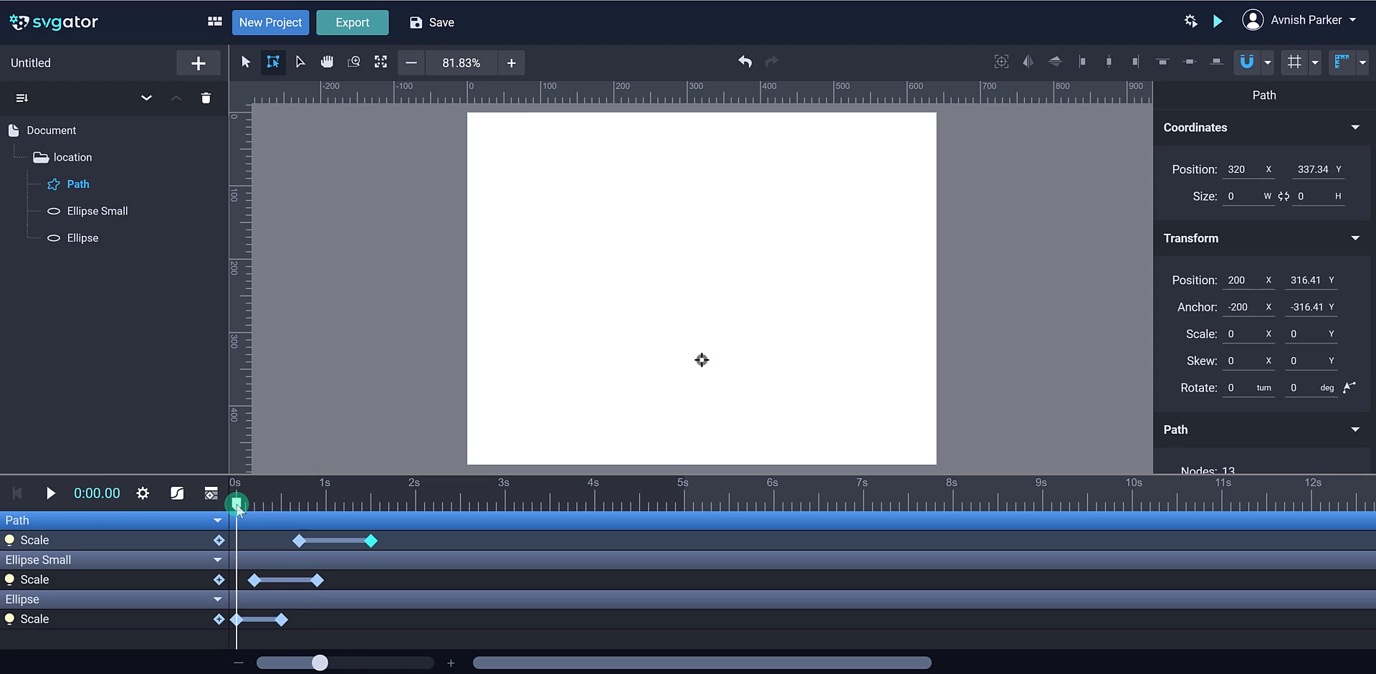
left_click(50, 492)
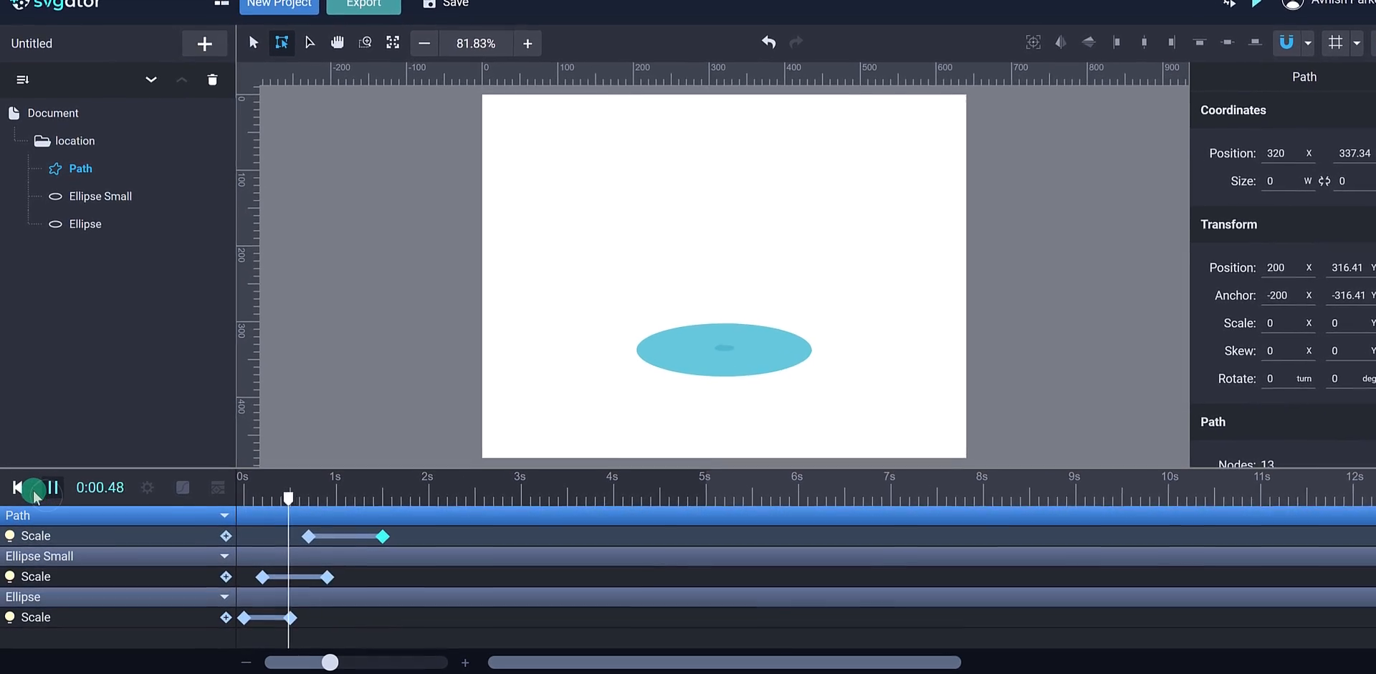
left_click(23, 476)
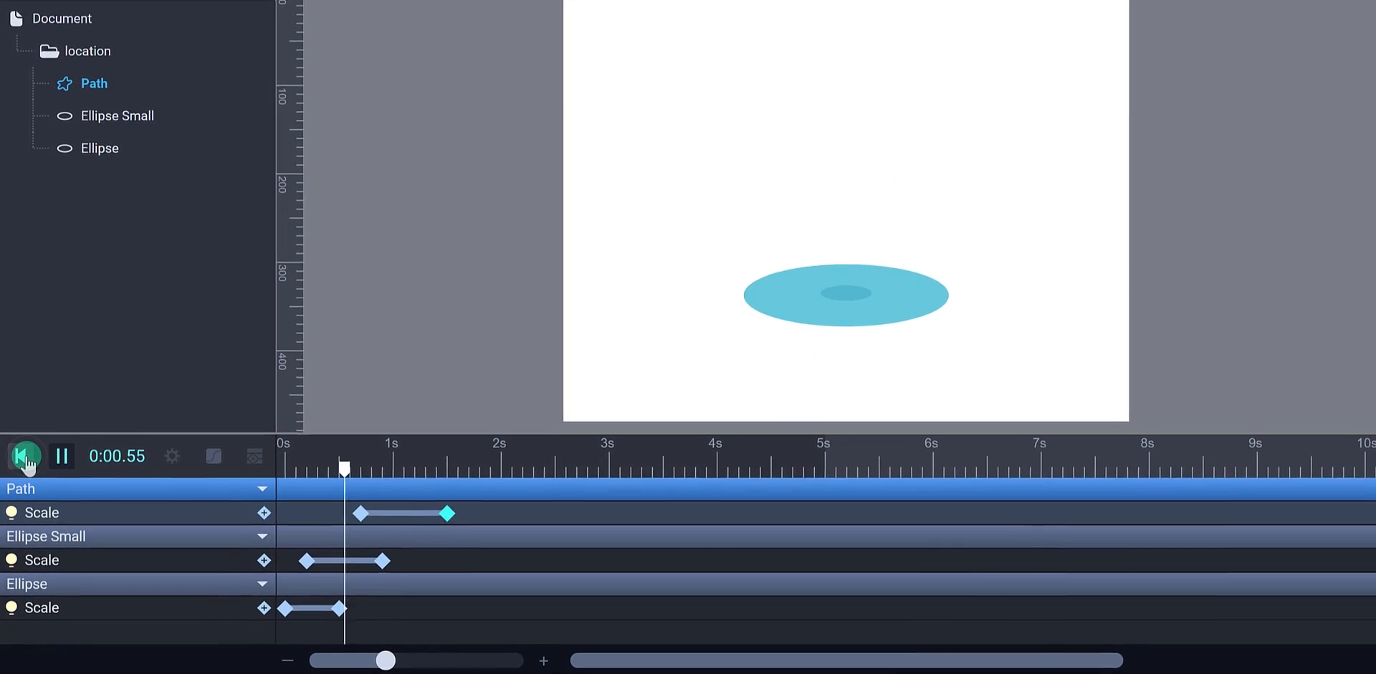
left_click(22, 476)
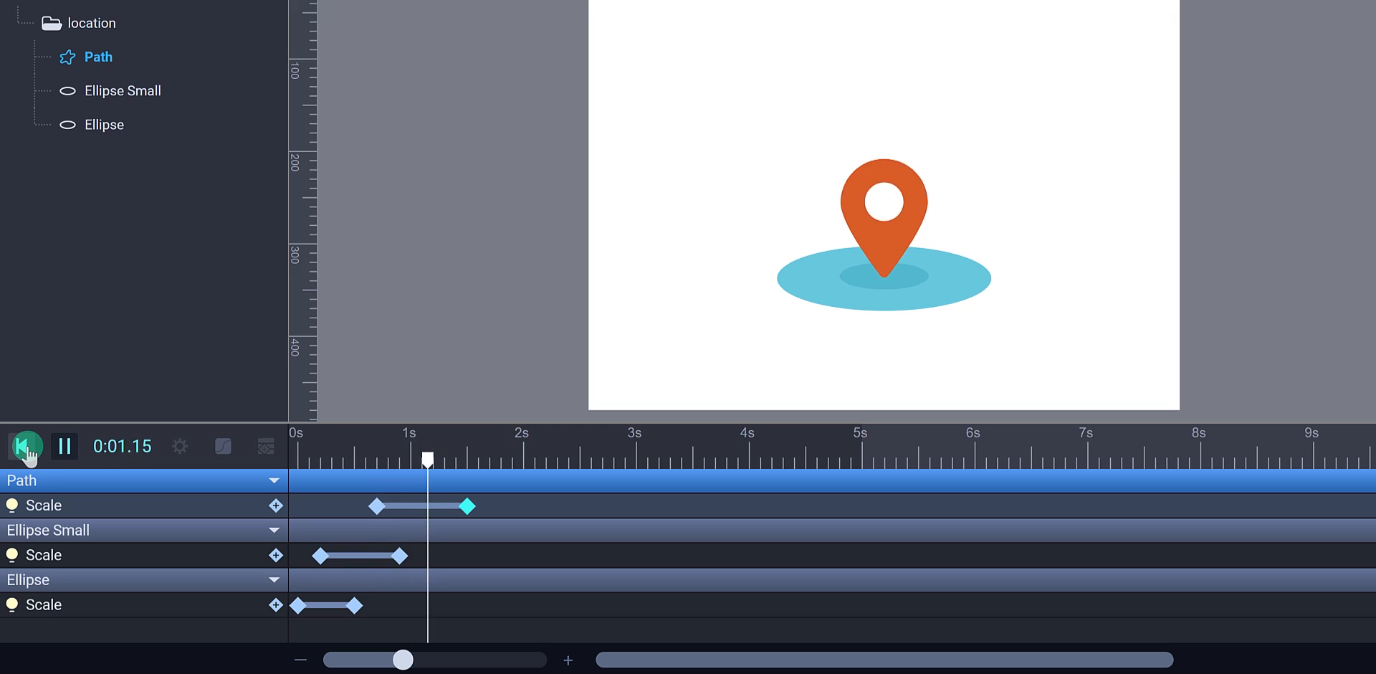
left_click(65, 448)
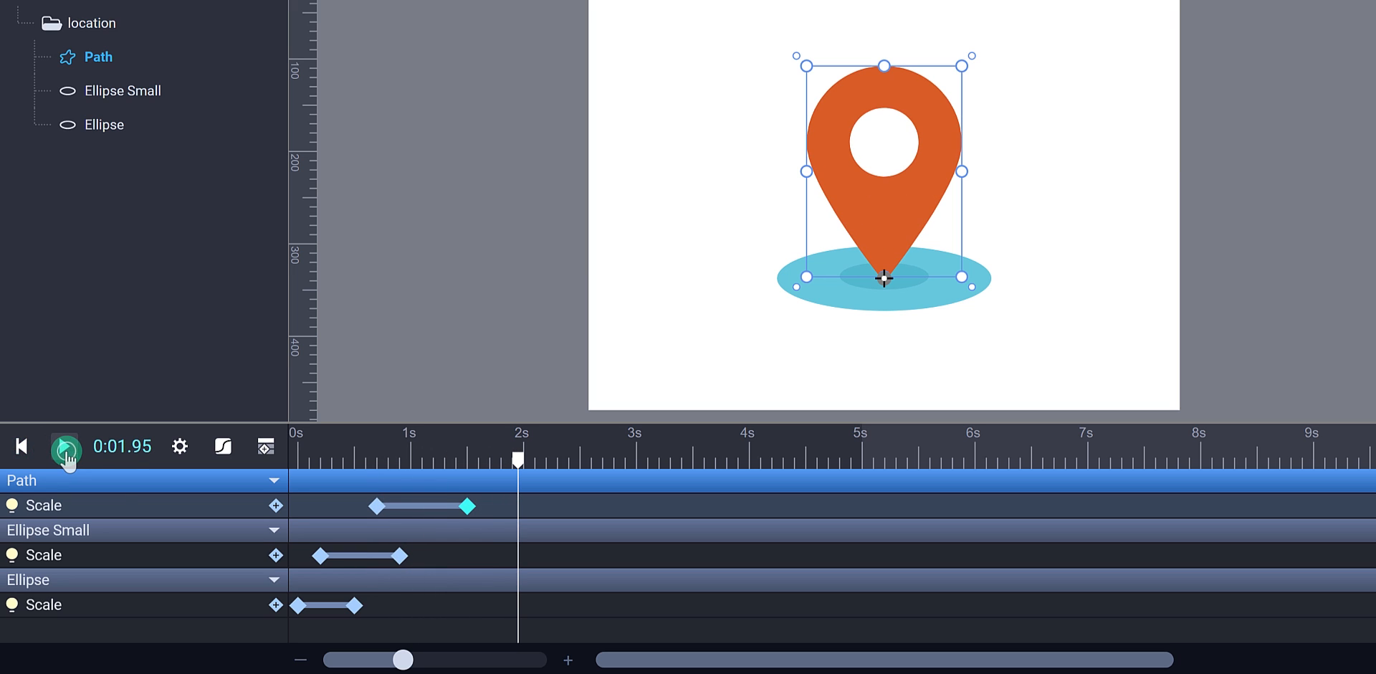
Step: Apply the Custom Ease In Out easing to the pin path's scale animation
left_click(390, 458)
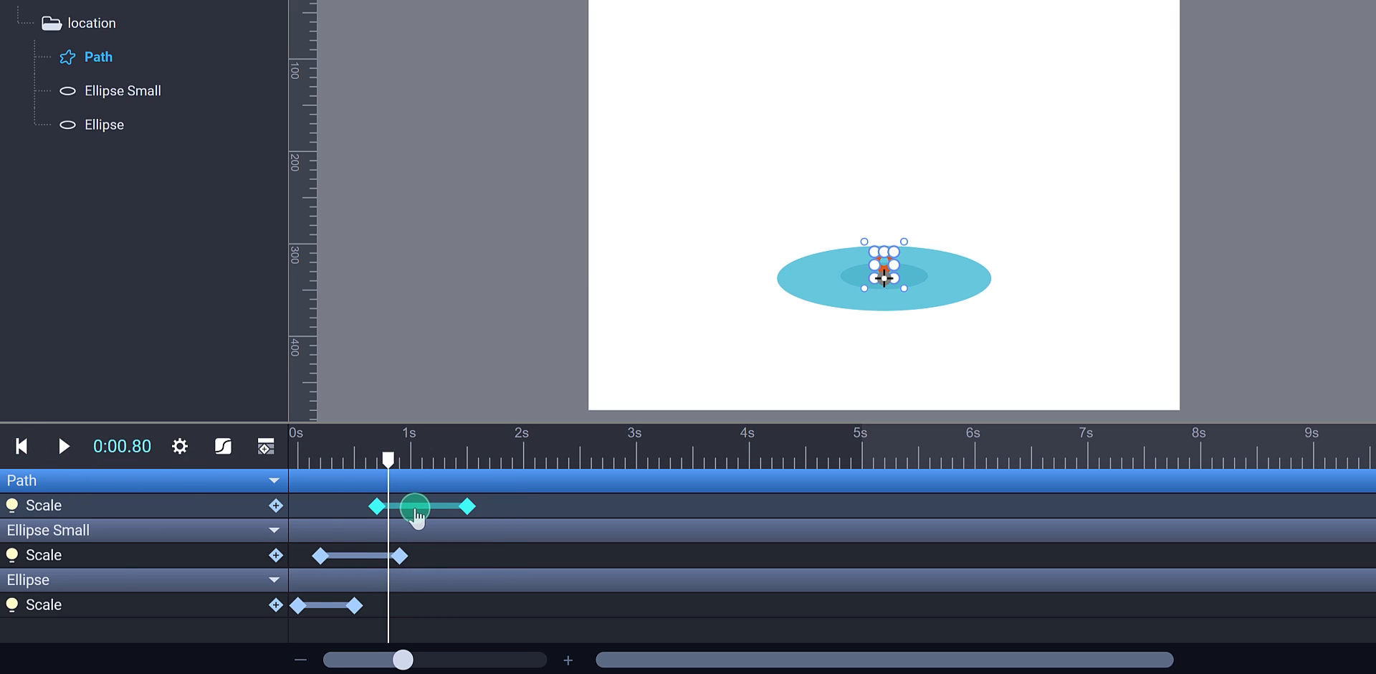
left_click(223, 448)
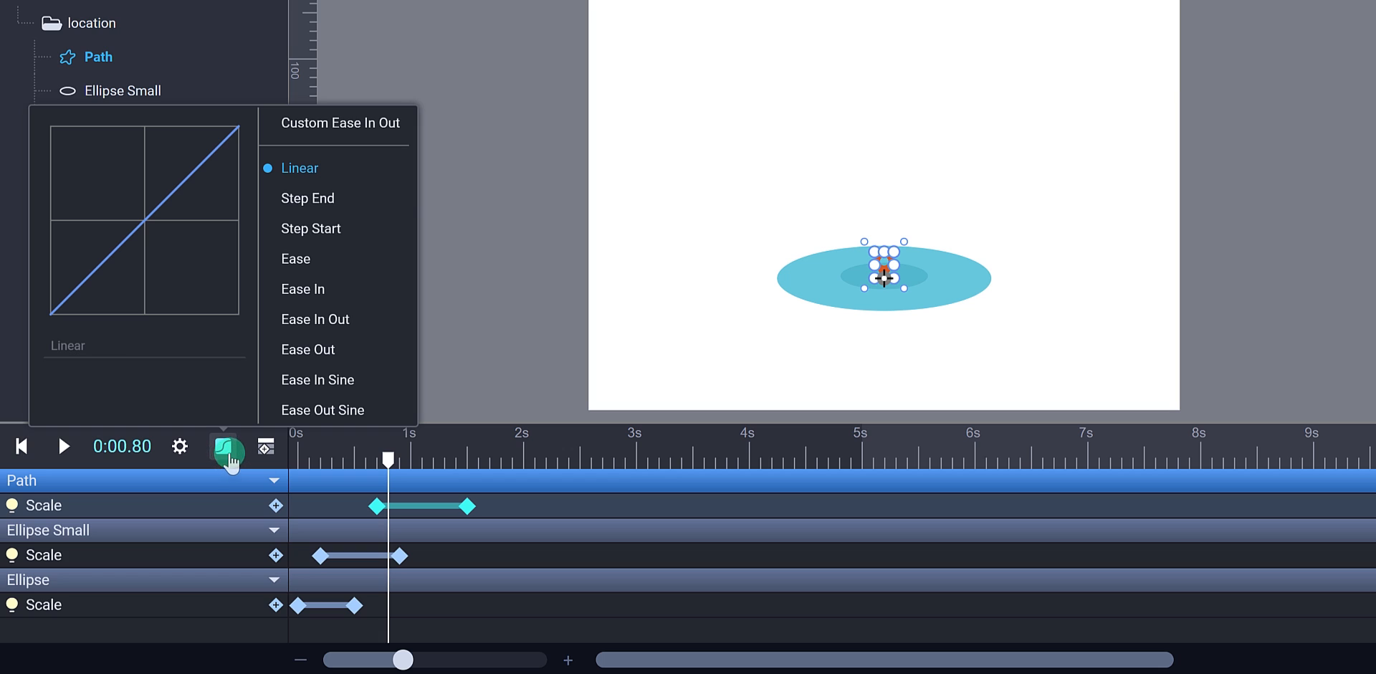
left_click(338, 125)
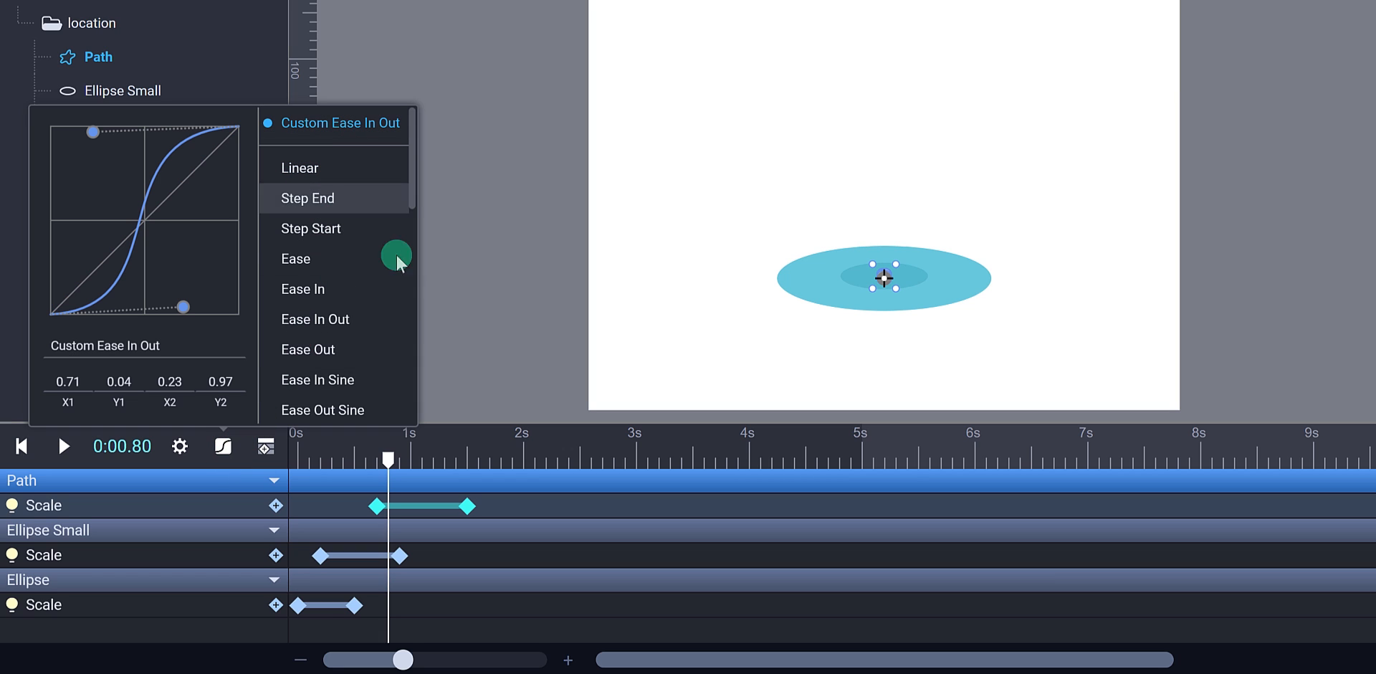
left_click(493, 490)
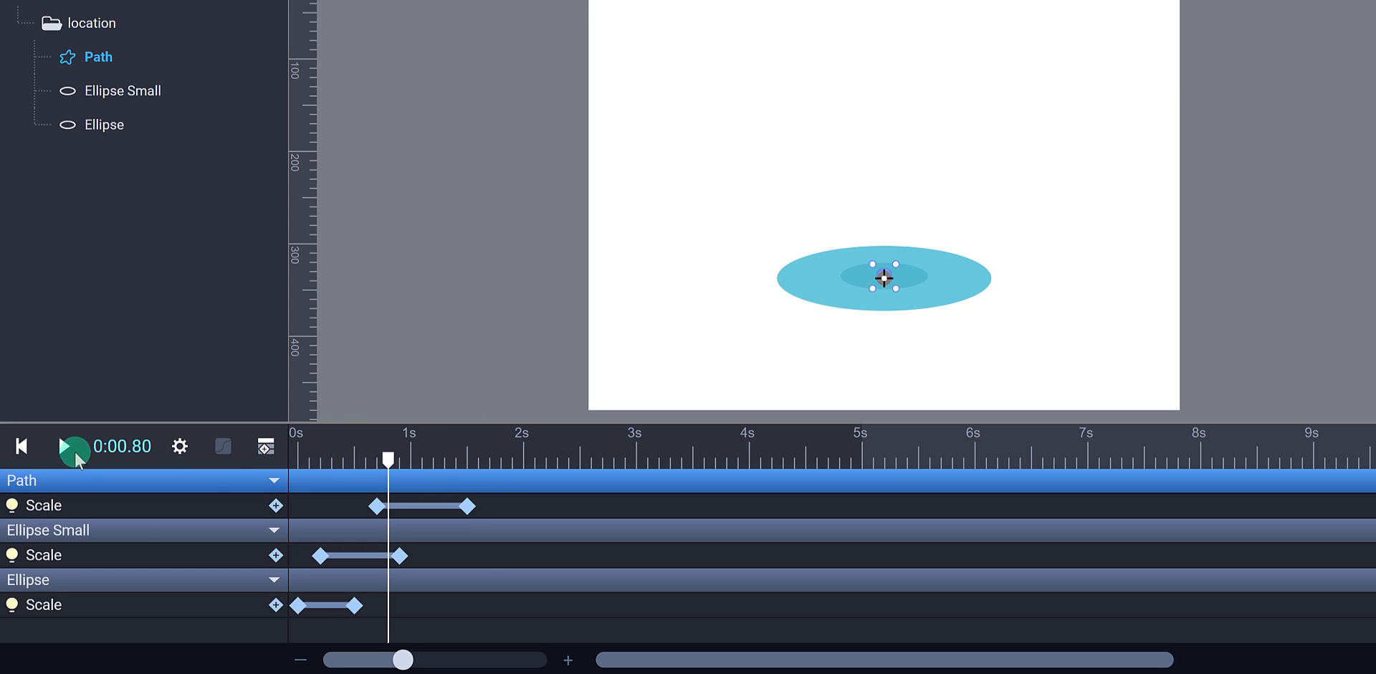
Step: Play the animation from the start to check the pin's easing, and pause it once the pin has fully scaled up
left_click(22, 446)
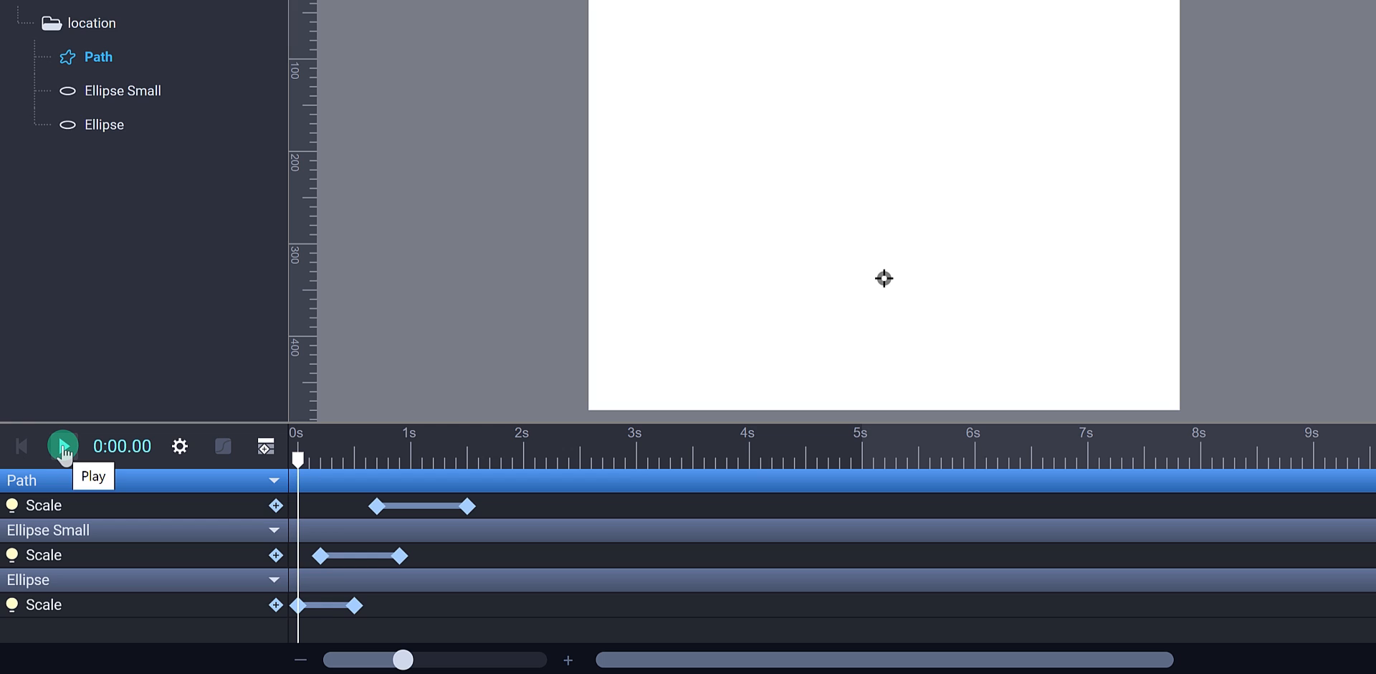
left_click(64, 448)
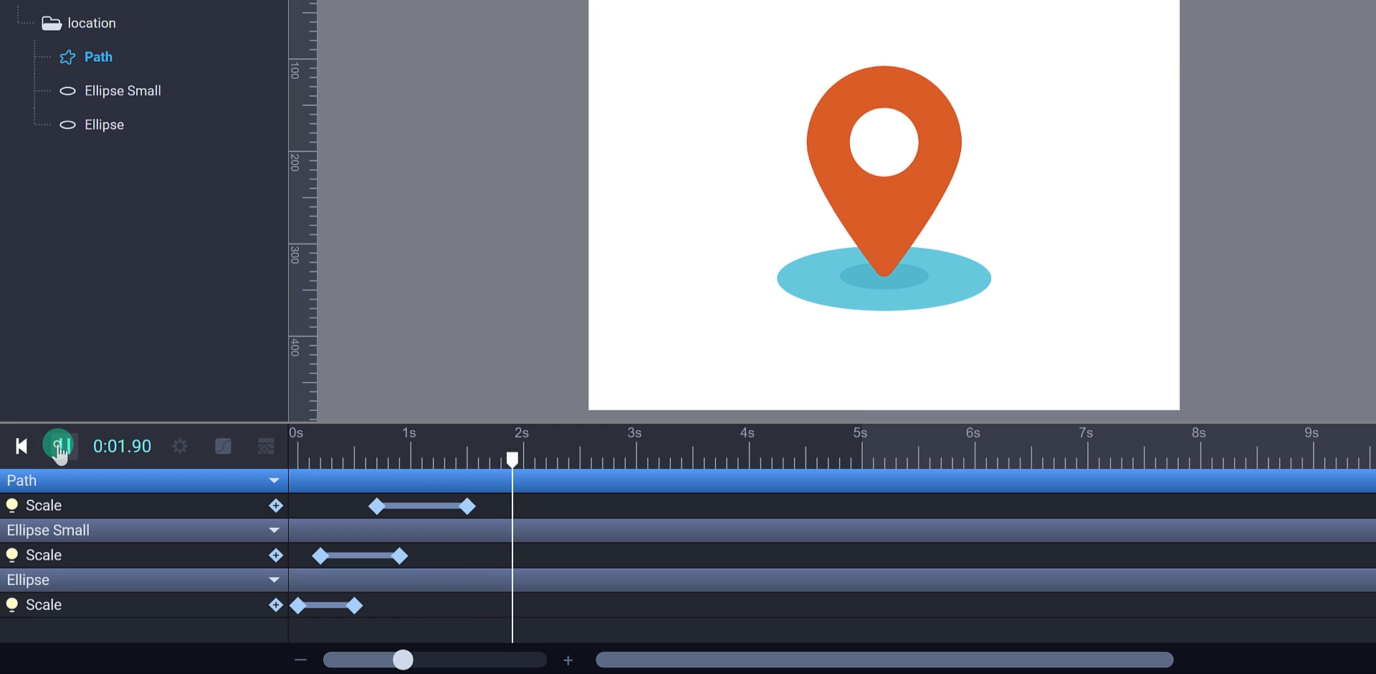
left_click(61, 448)
Step: Shorten the pin path's scale animation to 0.6 seconds and shift it to run from 0.8 to 1.4 seconds
left_click(442, 475)
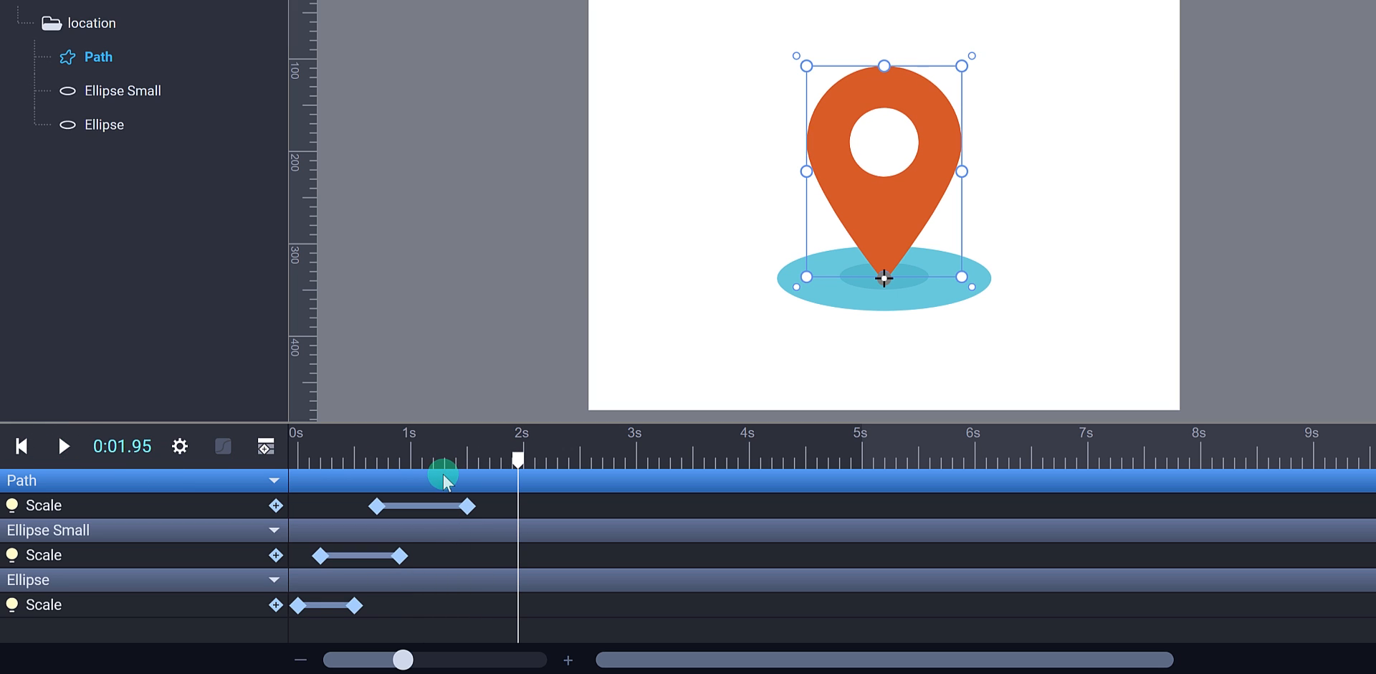
left_click(466, 507)
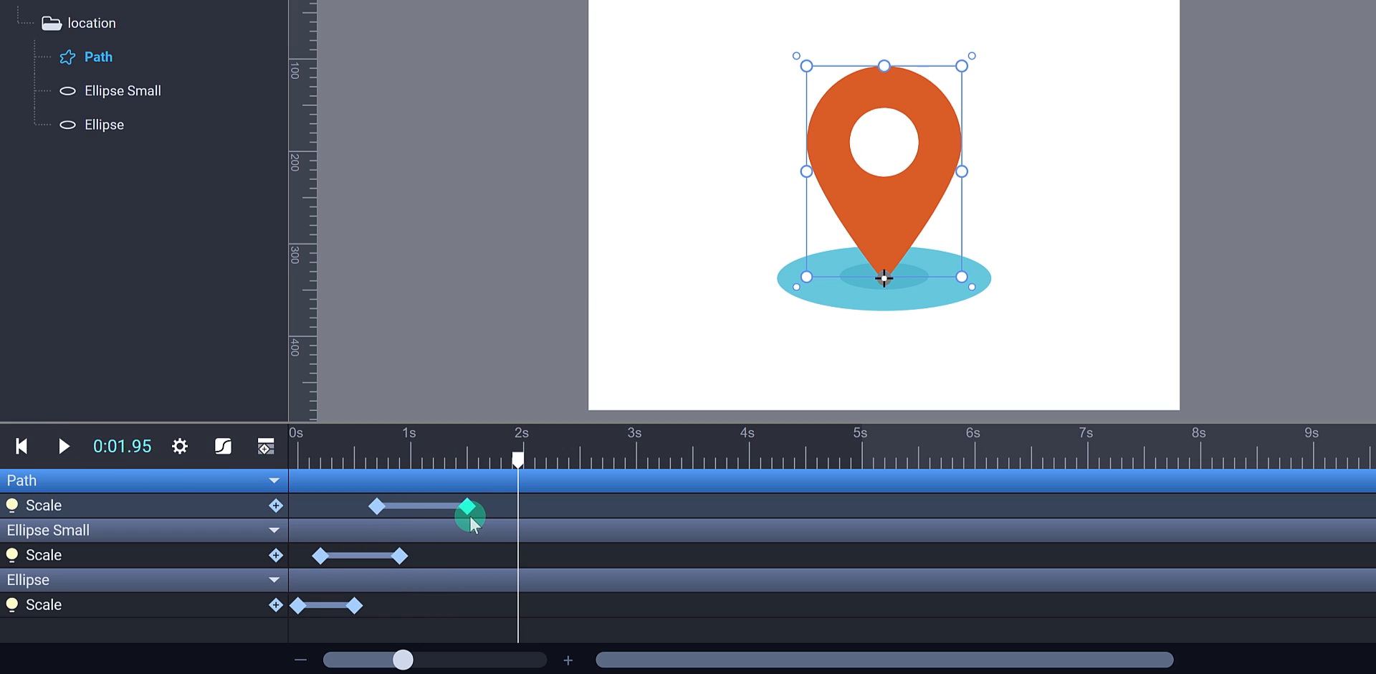
left_click(404, 506)
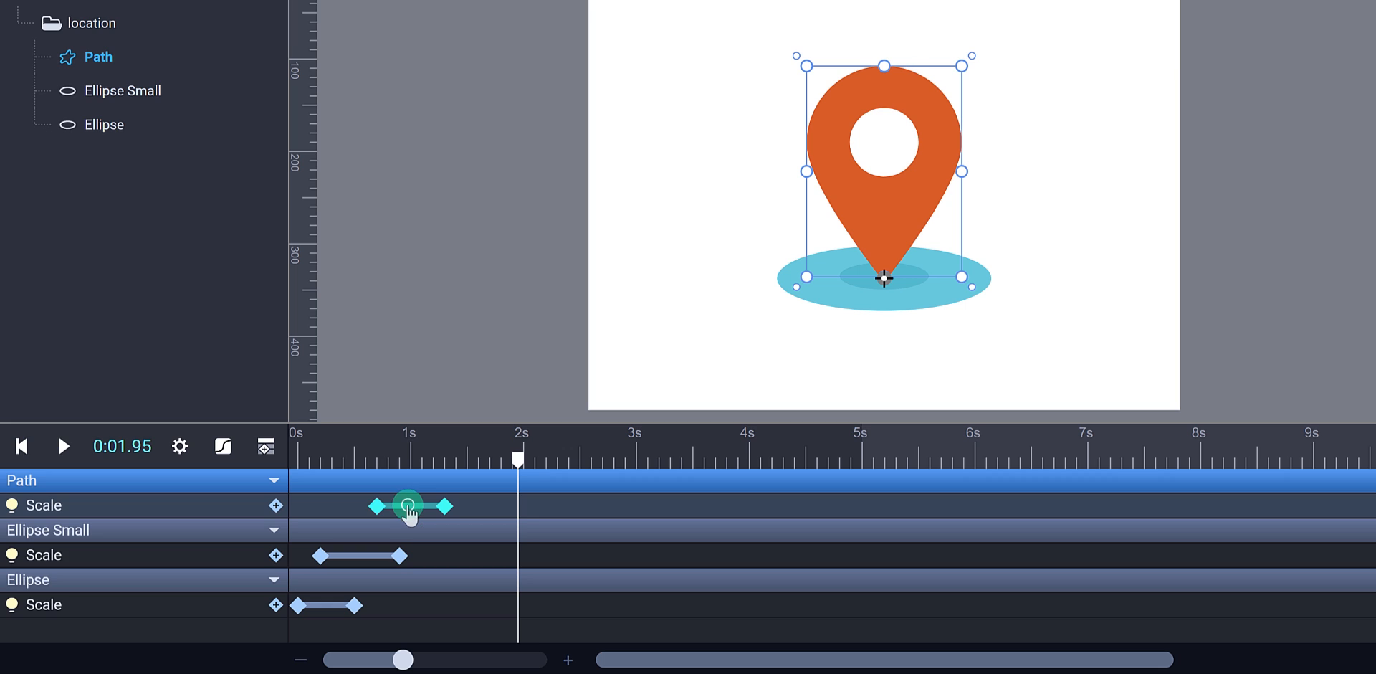
mouse_move(404, 506)
left_mouse_down()
mouse_move(434, 506)
mouse_move(415, 507)
left_mouse_up()
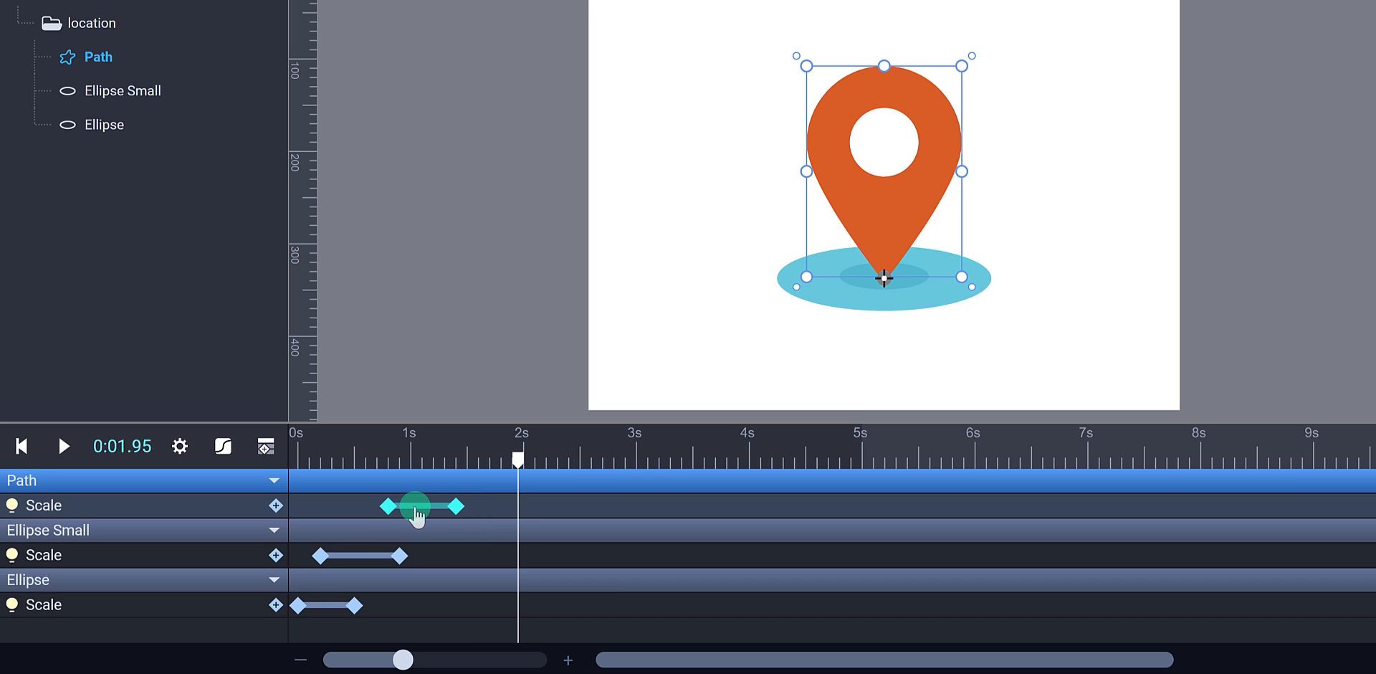
Step: Replay the animation from the start several times to check the pin's shortened timing
left_click(27, 448)
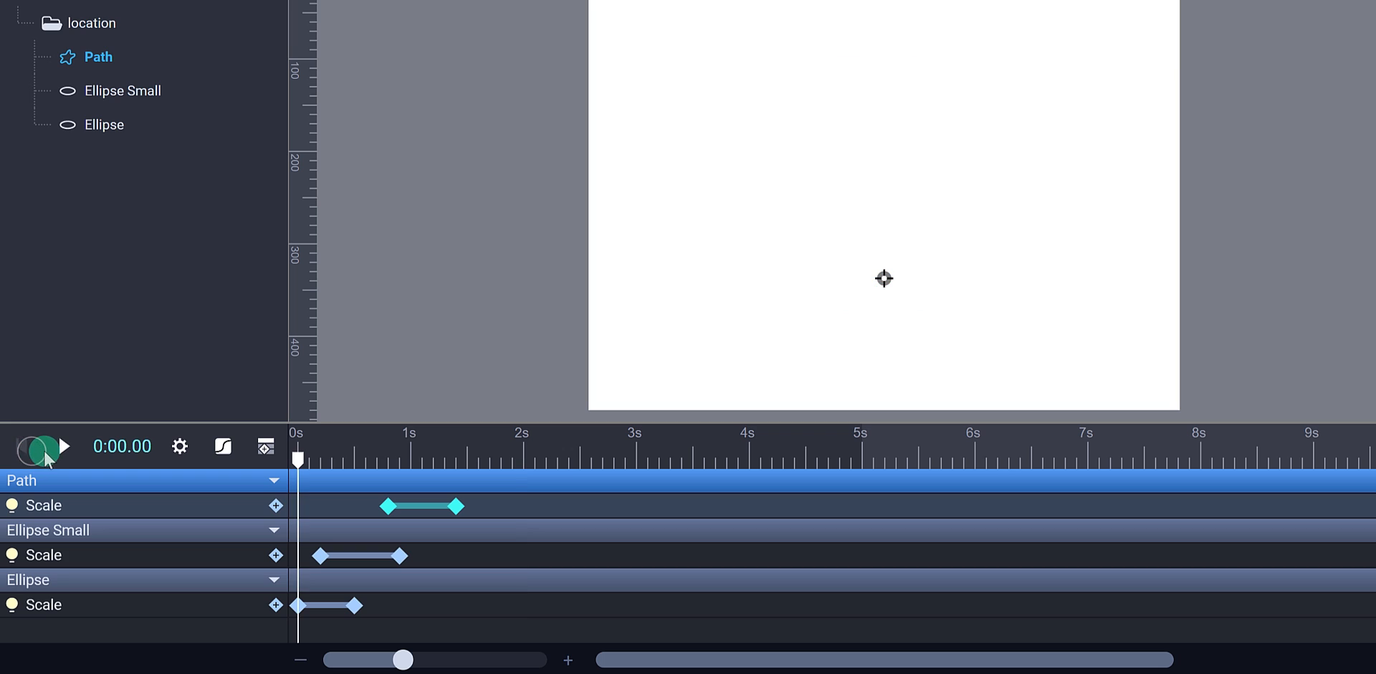
left_click(50, 449)
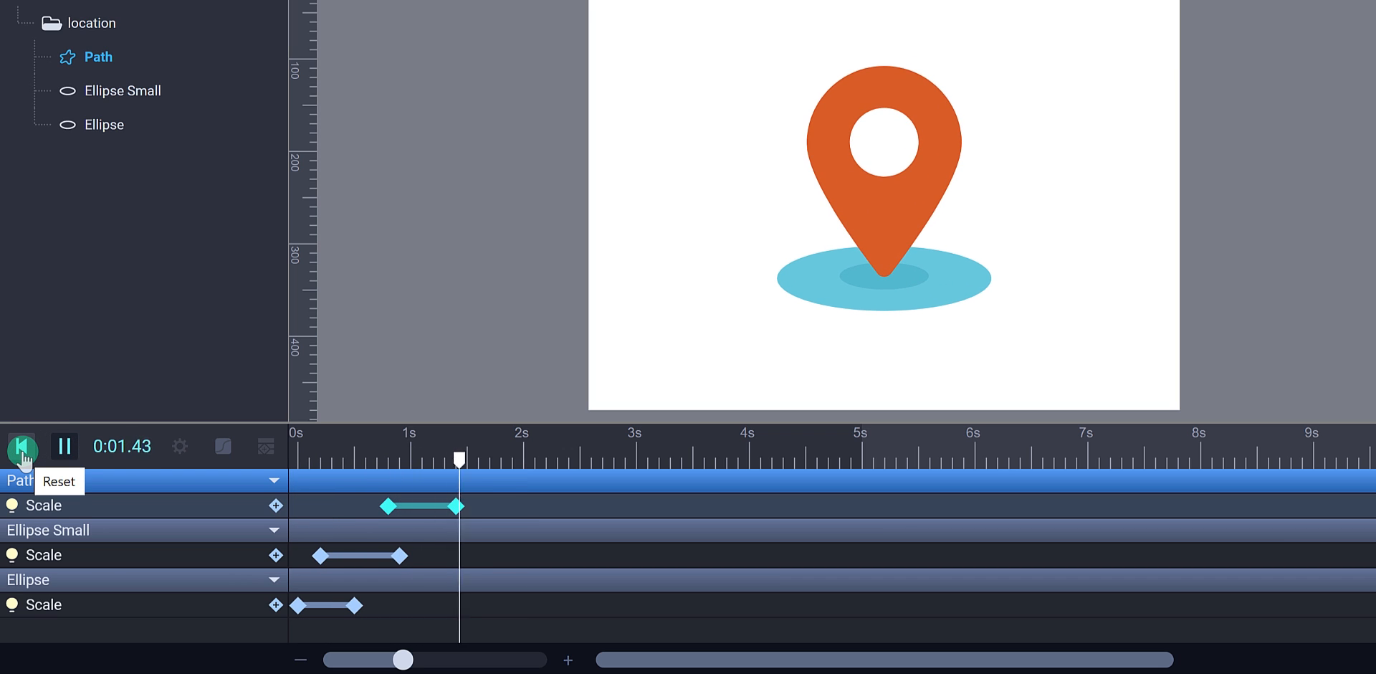
left_click(24, 453)
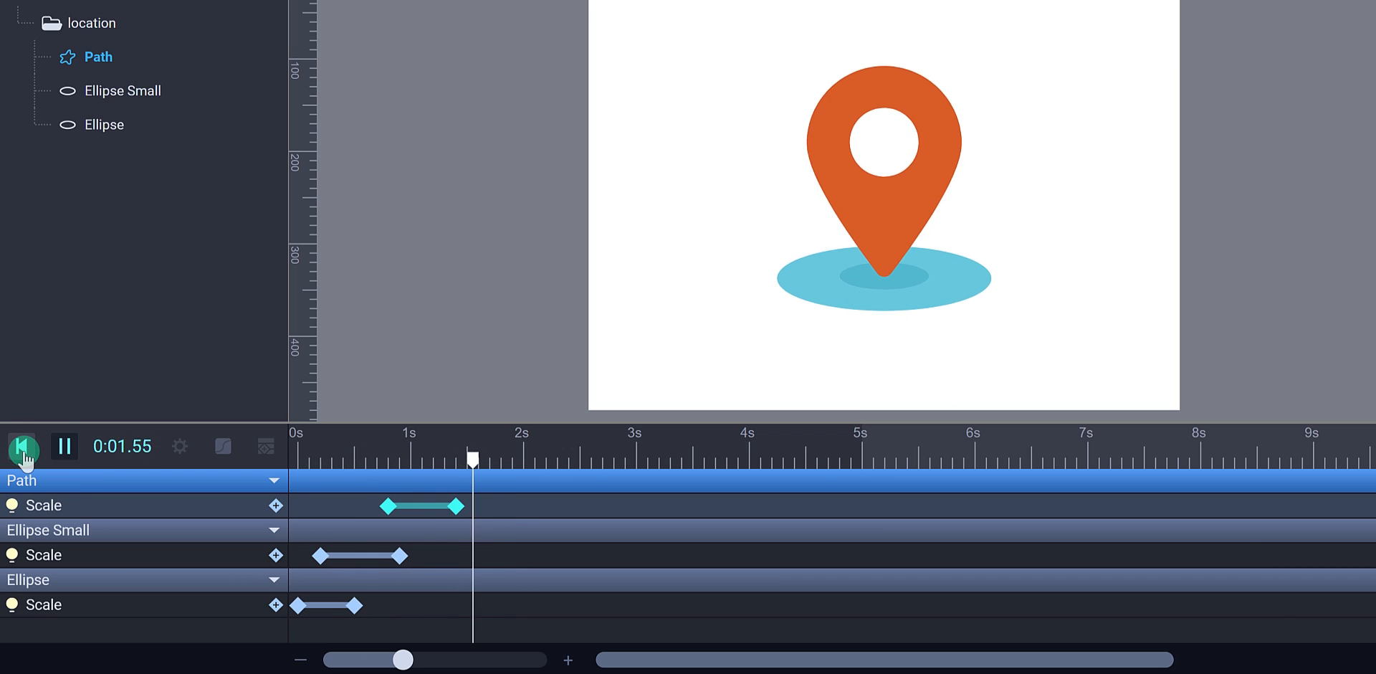
left_click(24, 453)
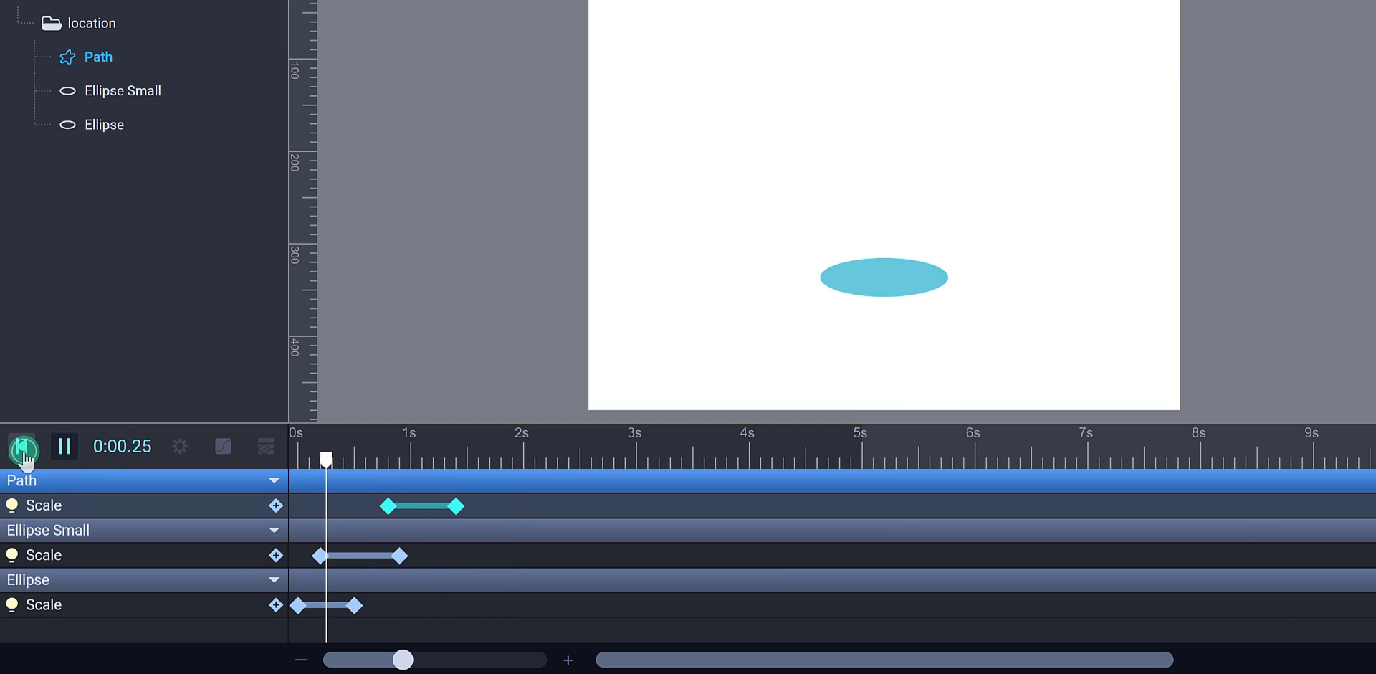
left_click(67, 447)
Step: Shift the pin path's scale animation to run from 0.6 to 1.2 seconds and replay the animation to check the timing
left_click(414, 504)
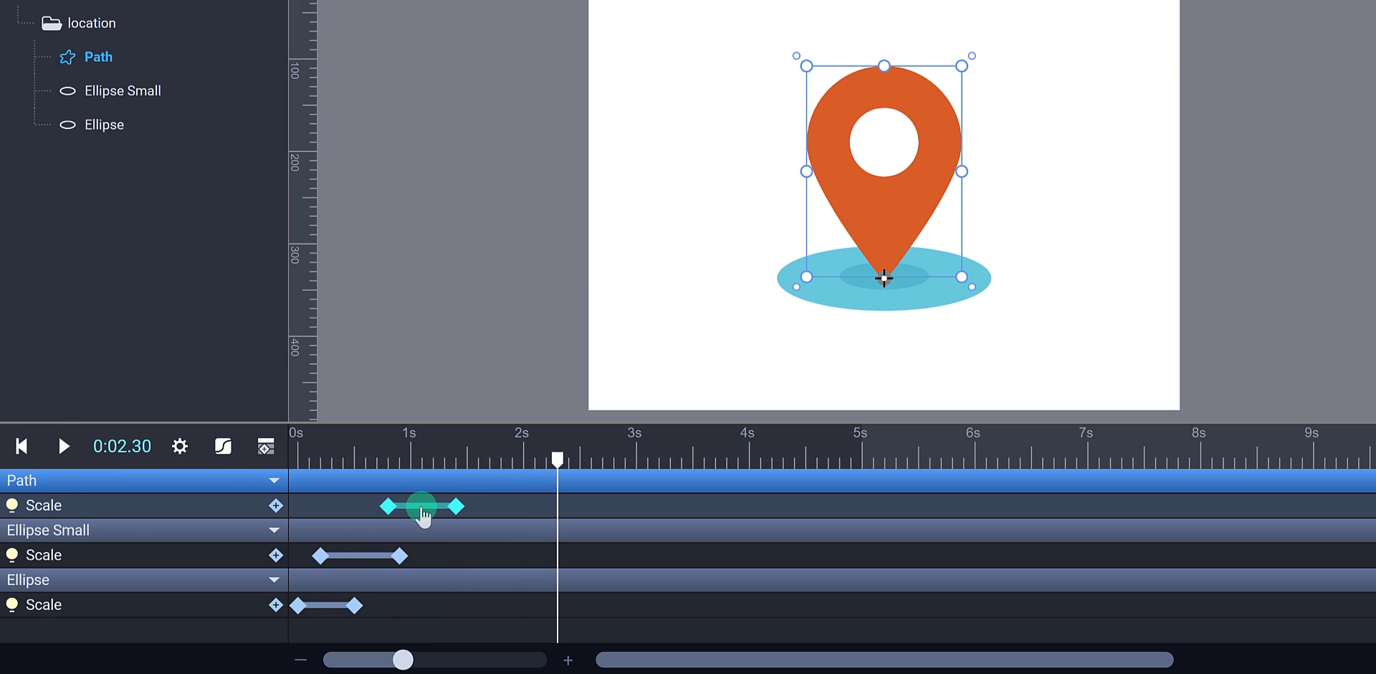
left_click(414, 507)
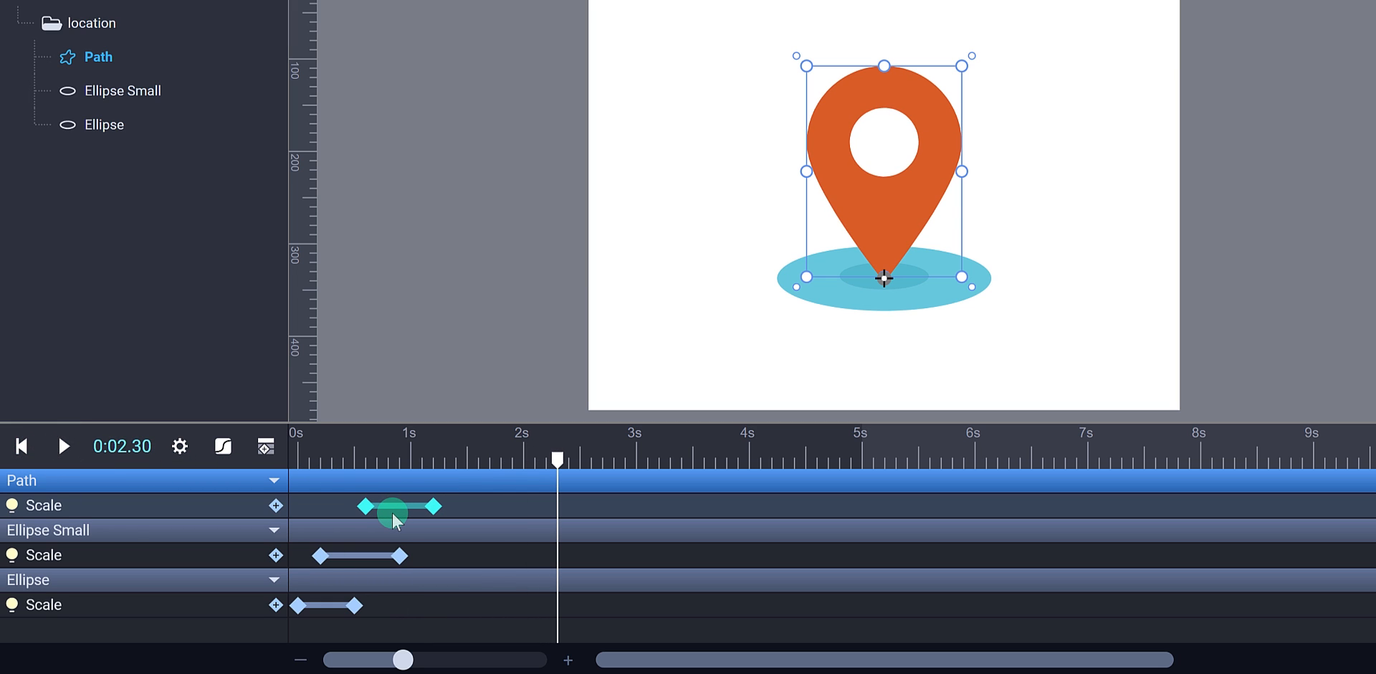
left_click(31, 447)
left_click(62, 449)
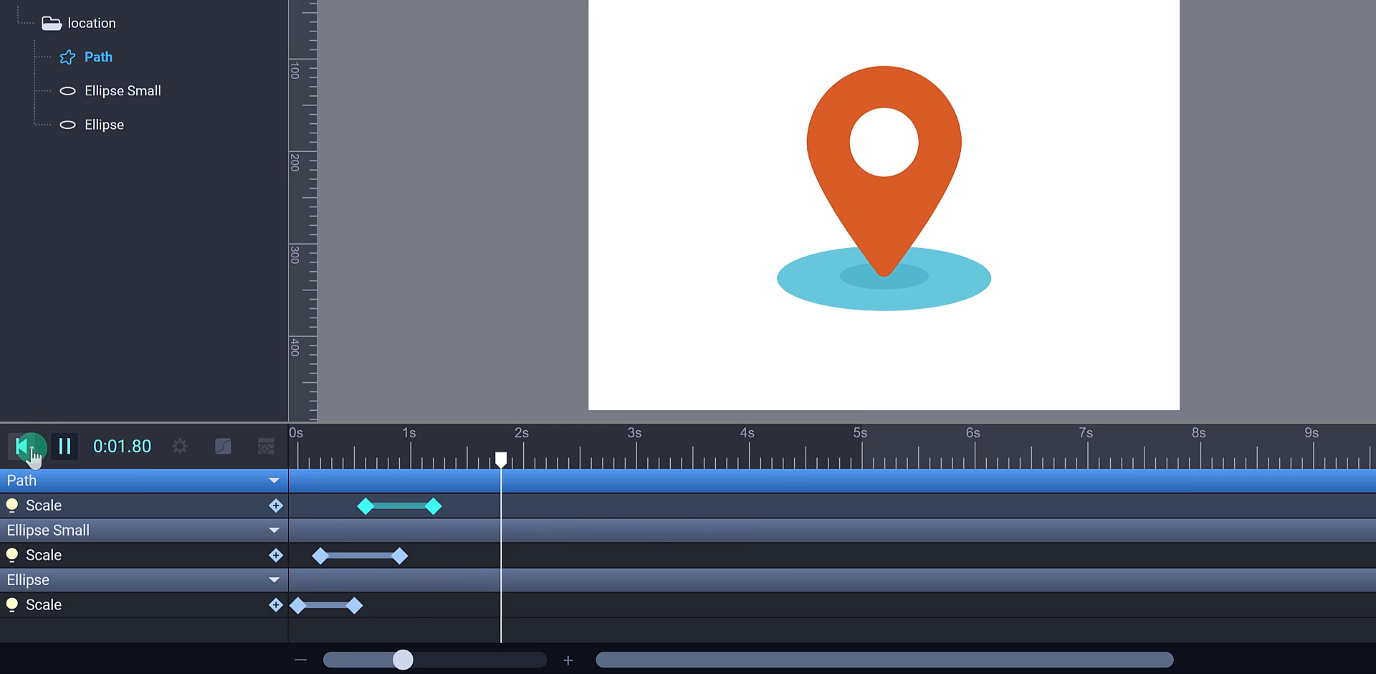
left_click(30, 449)
left_click(32, 451)
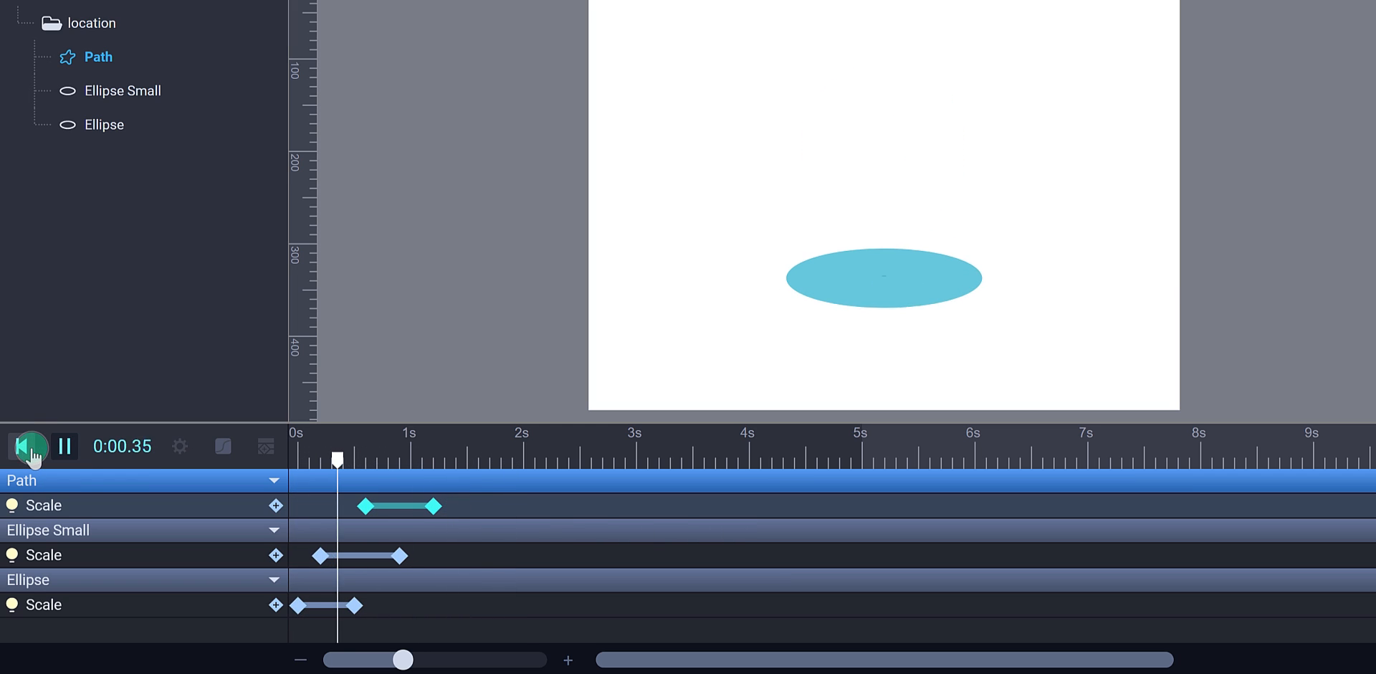
left_click(63, 448)
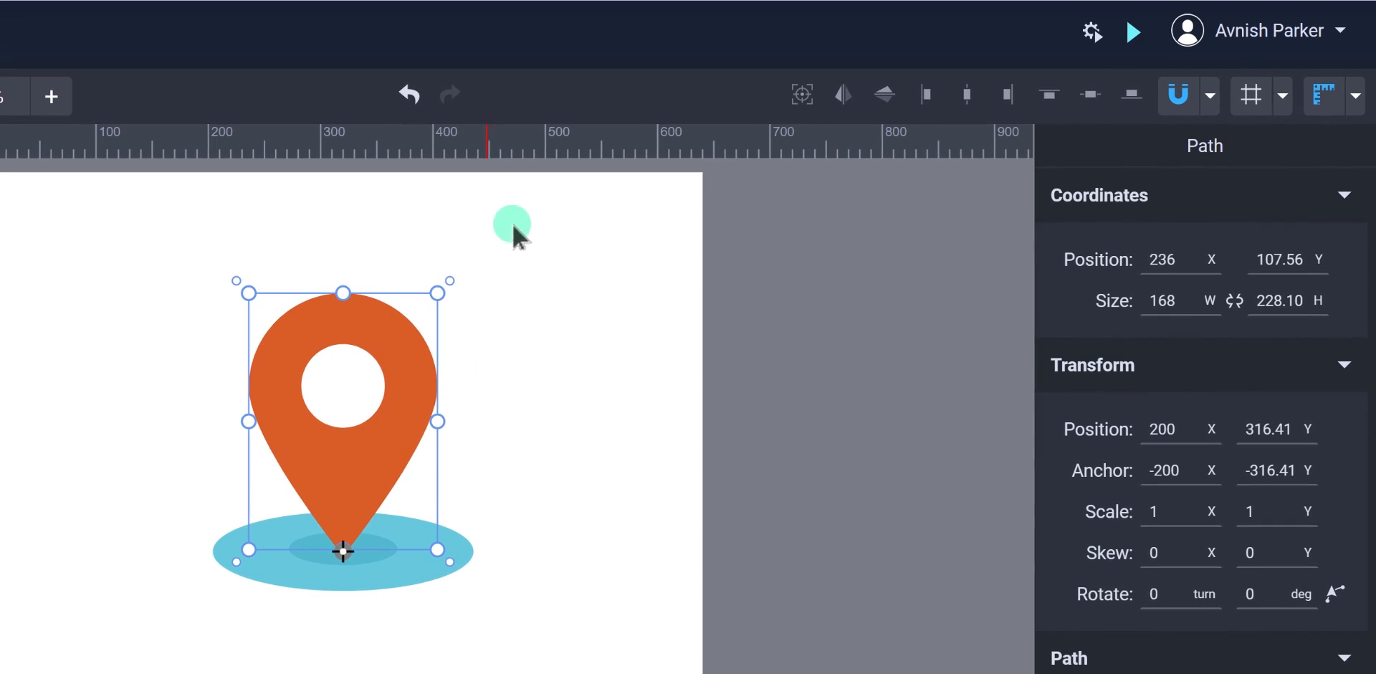
Step: Configure the preview settings so the JavaScript animation starts on mouse over, with freeze on mouse out
left_click(1094, 45)
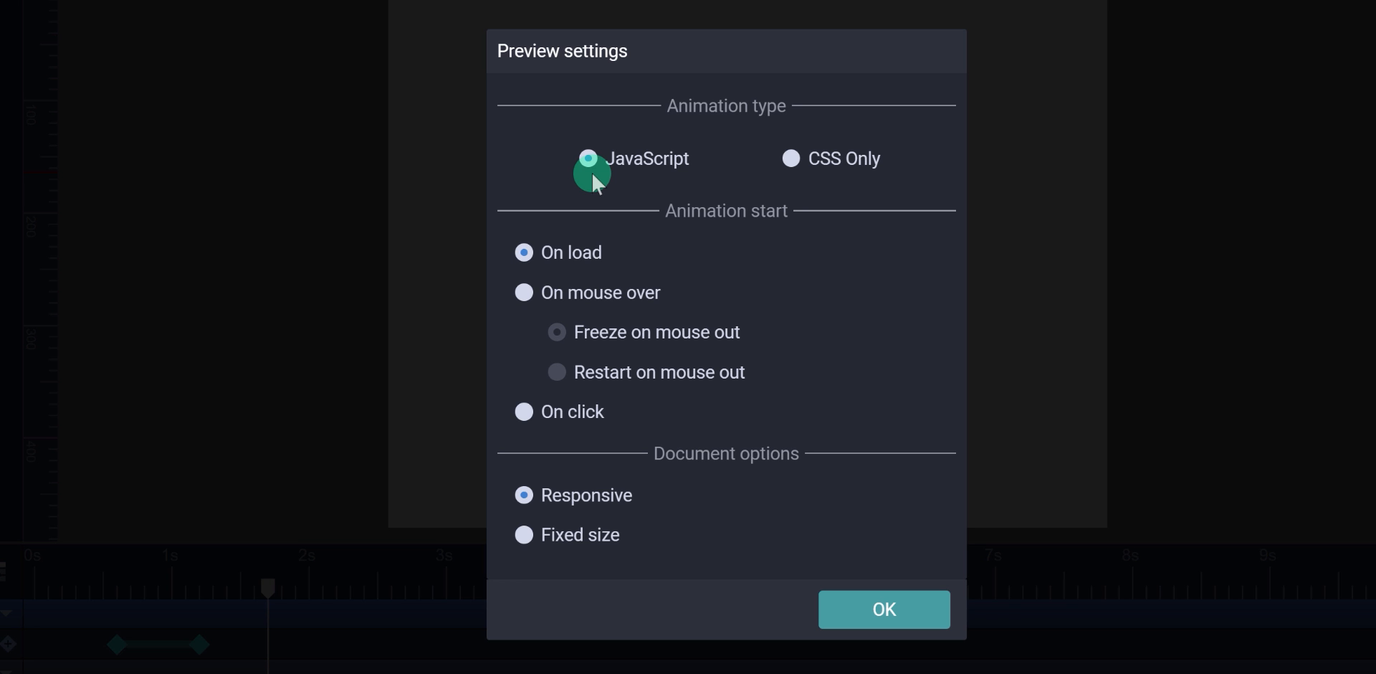
left_click(606, 294)
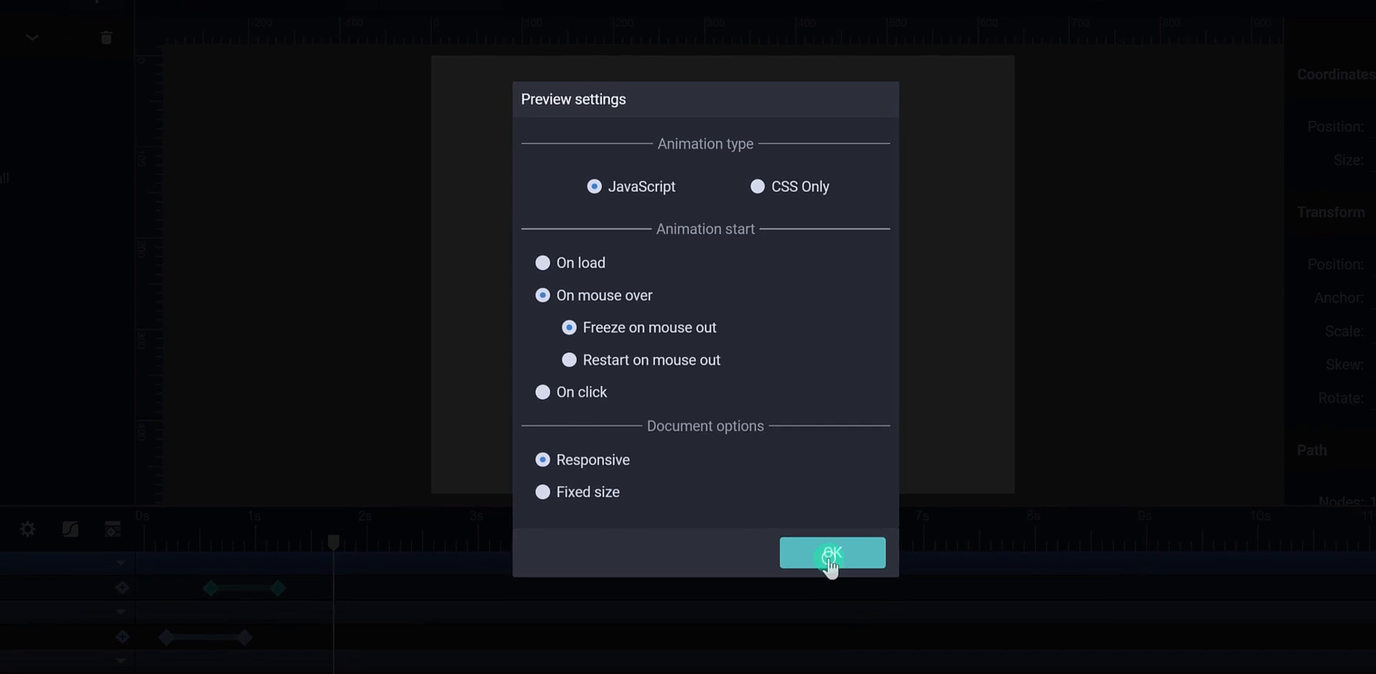
left_click(852, 574)
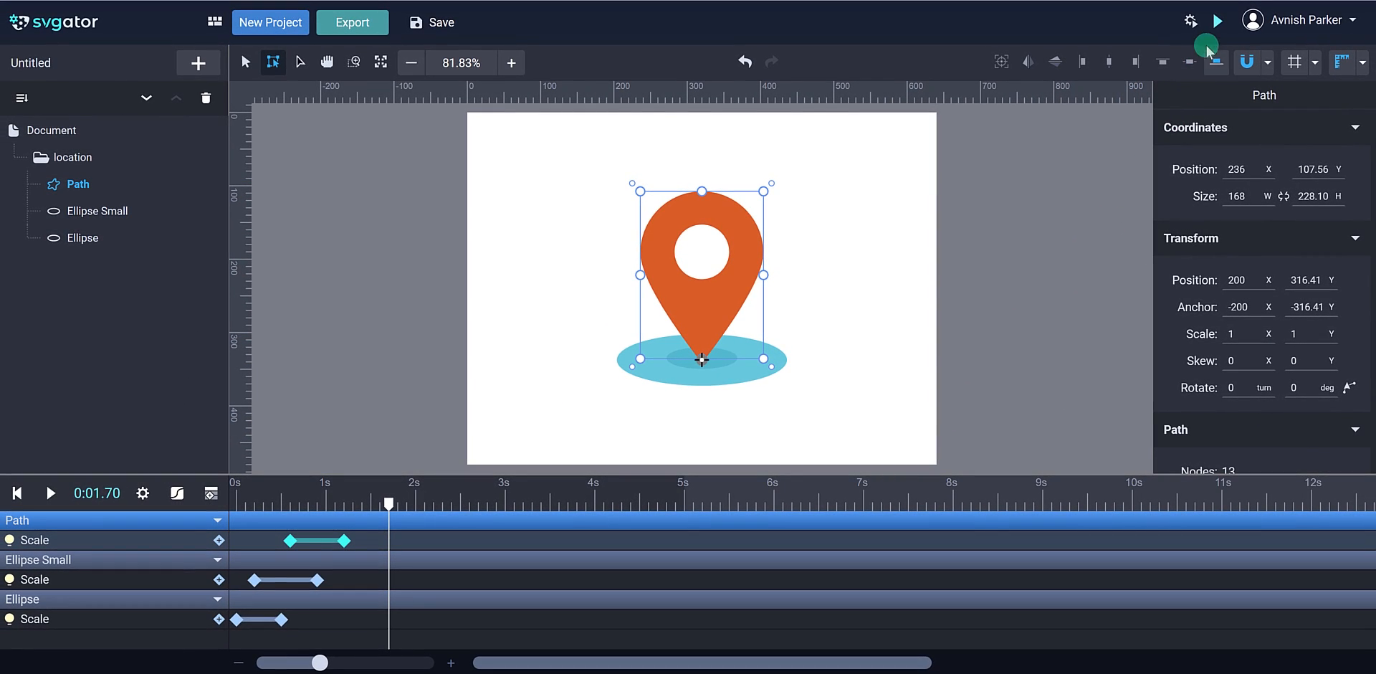
Step: Preview the animation to test the mouse-over start and freeze behaviour, reload it, and close the preview
left_click(1213, 30)
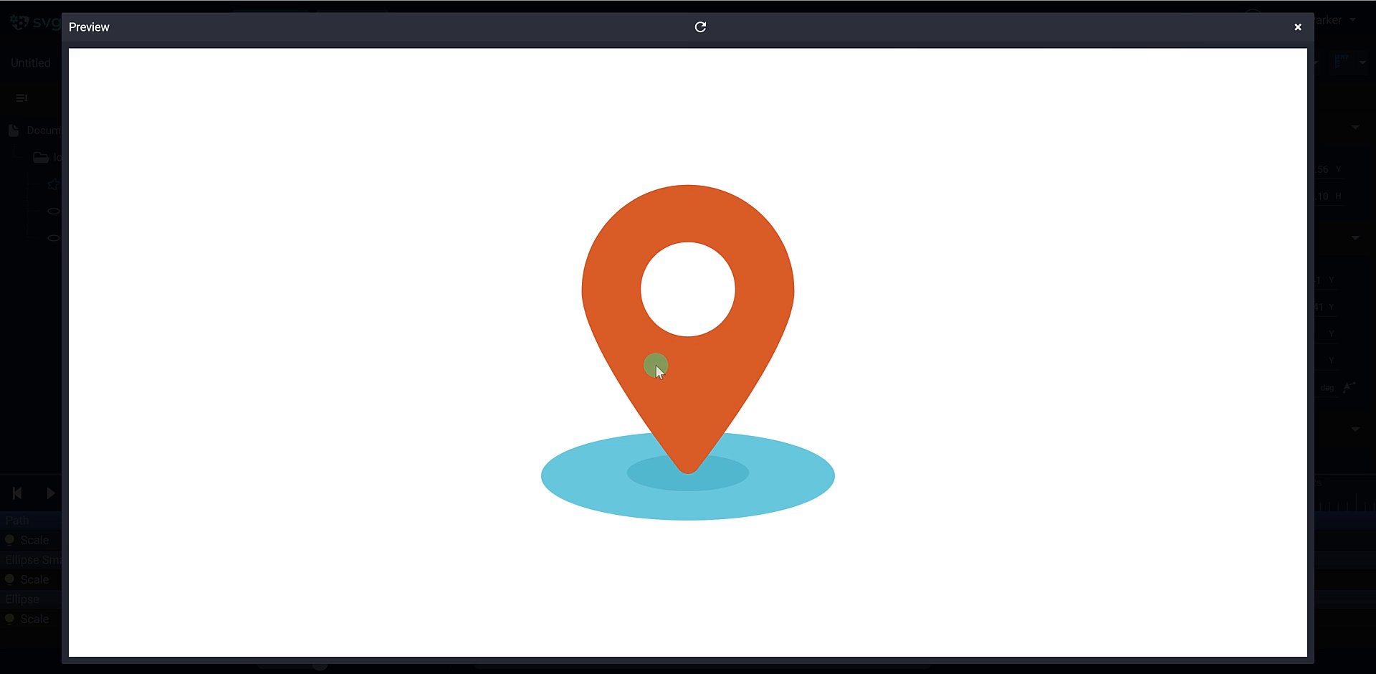
left_click(690, 32)
left_click(1298, 26)
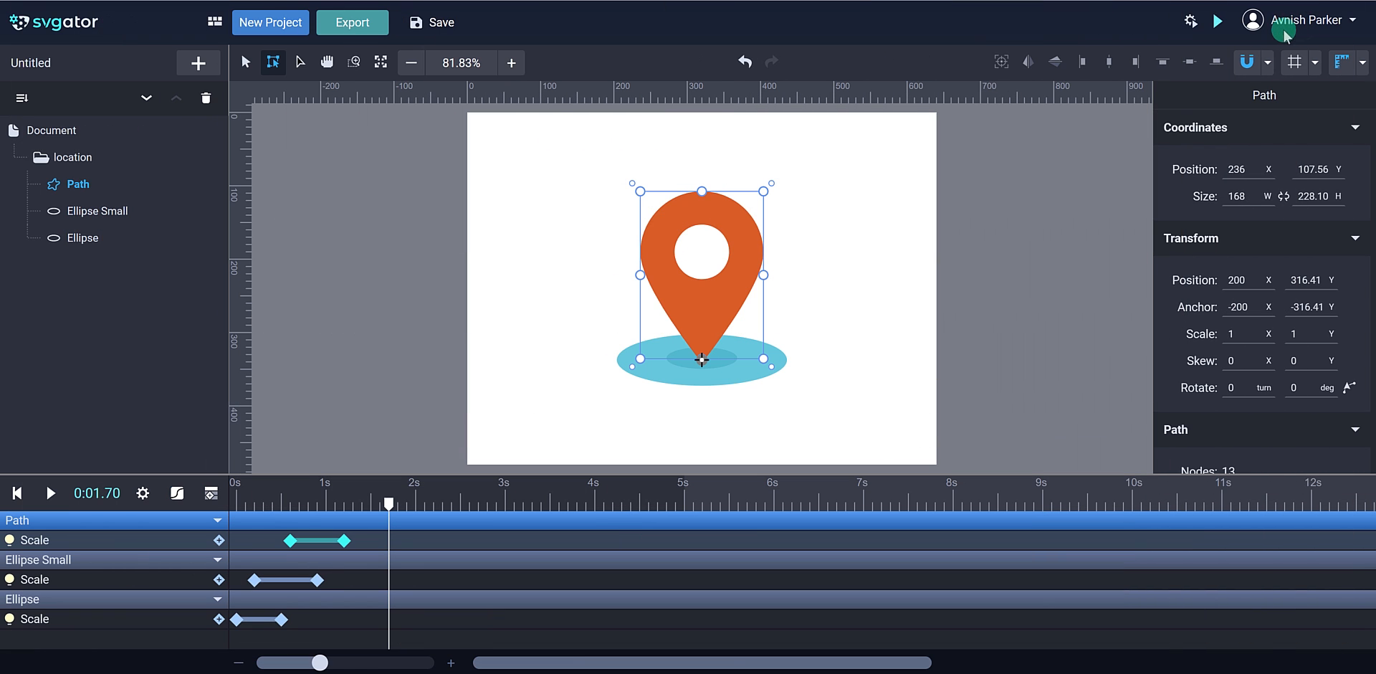
Step: Change the preview's mouse-out behaviour to Restart on mouse out and test it in the preview
left_click(1197, 24)
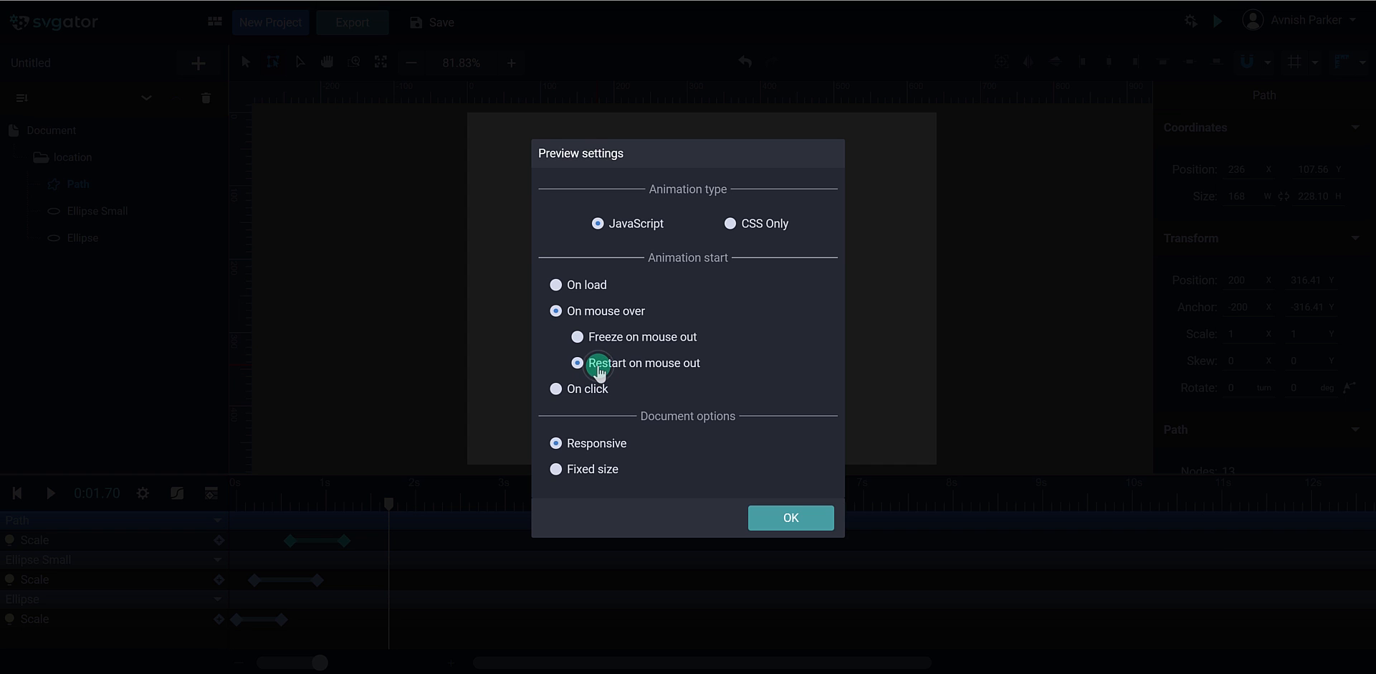
left_click(763, 514)
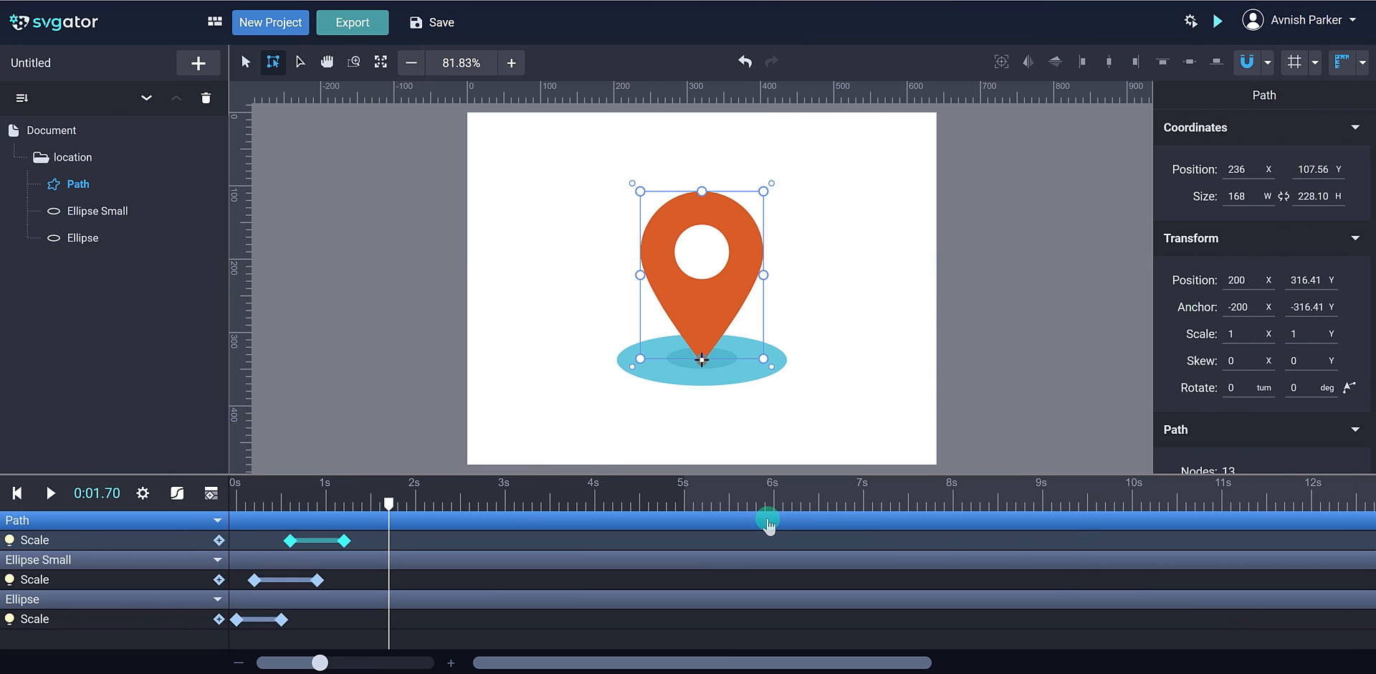
left_click(1222, 33)
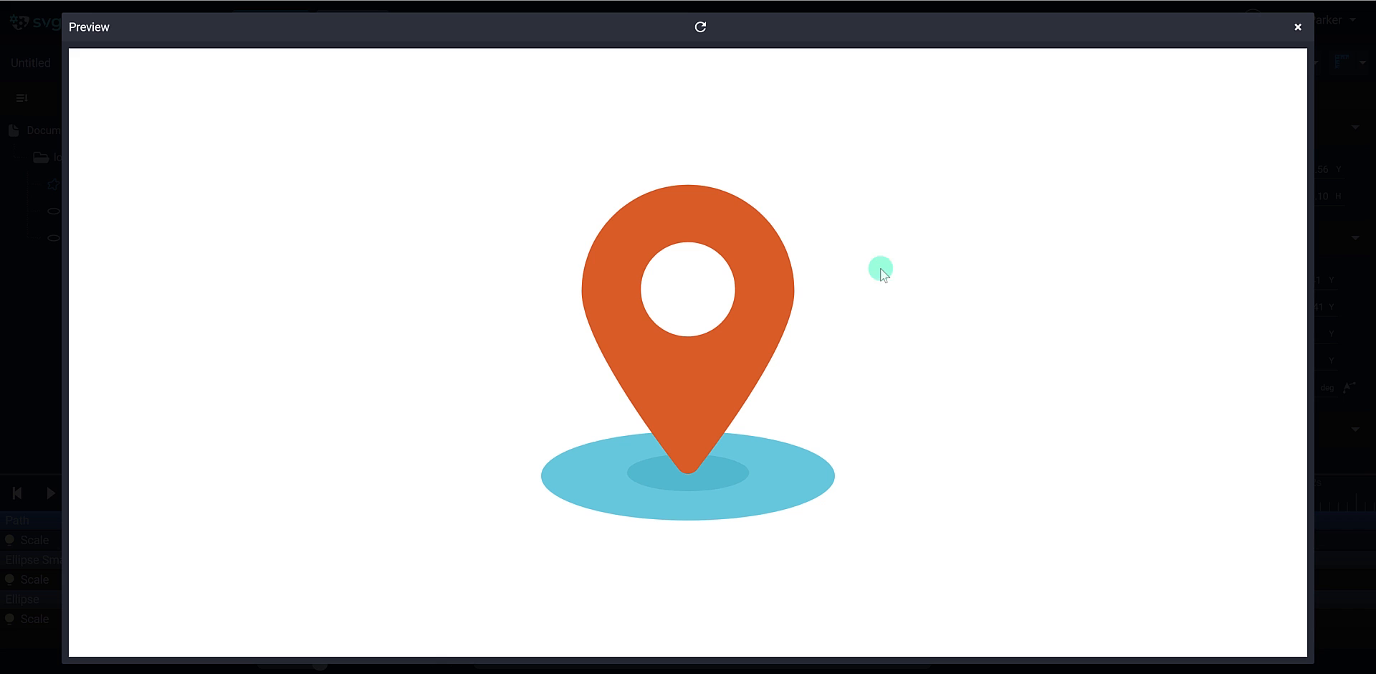
left_click(1297, 27)
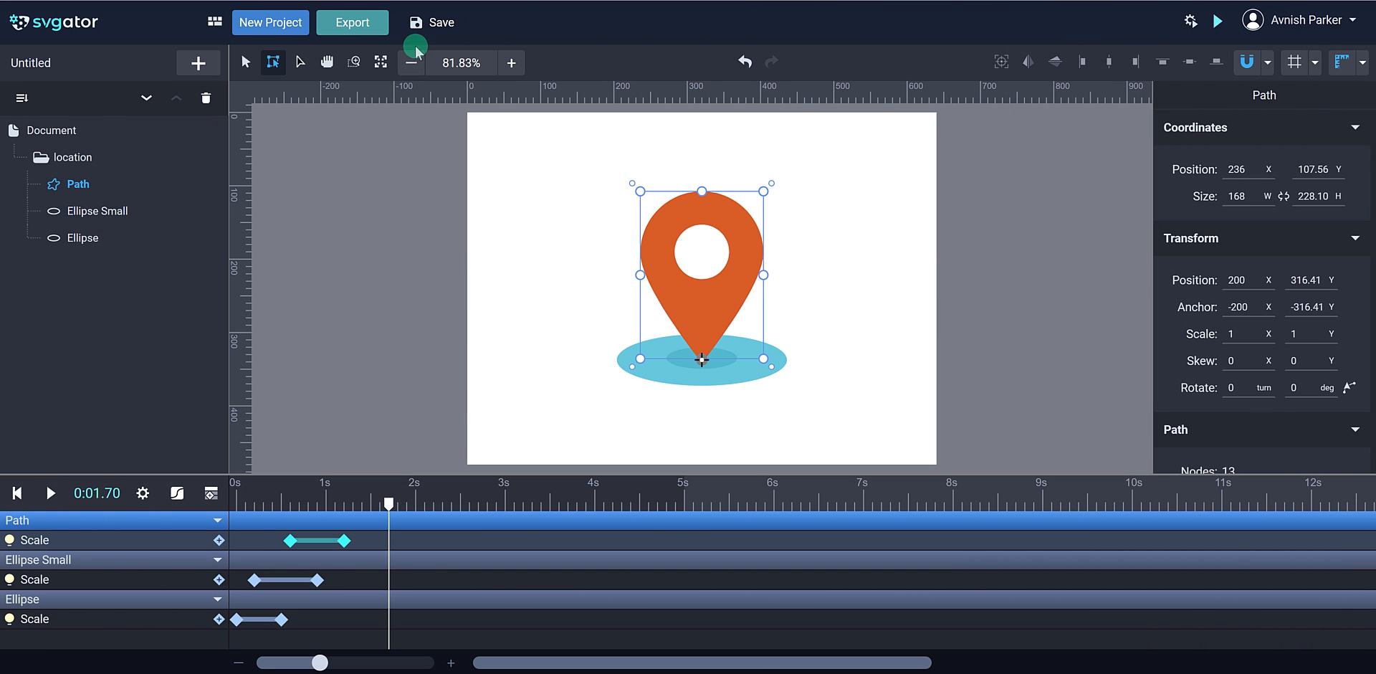
Step: Open the project's export options
left_click(374, 32)
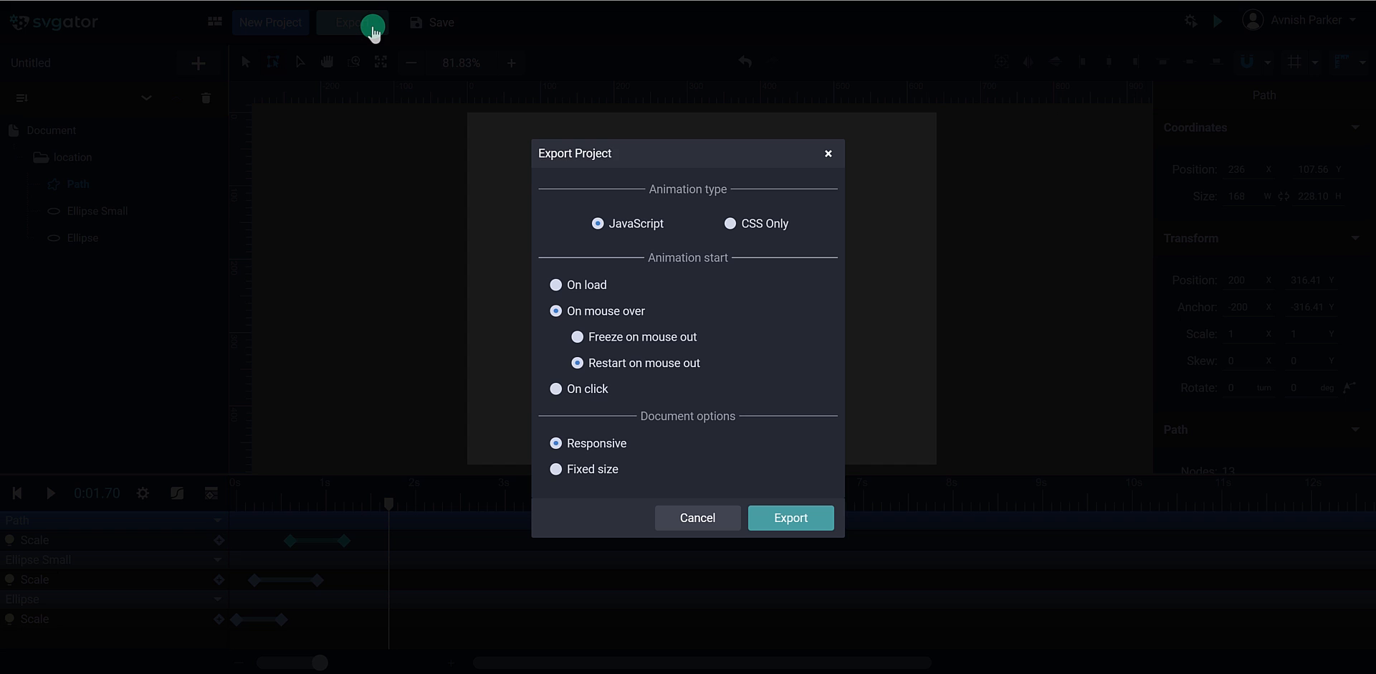